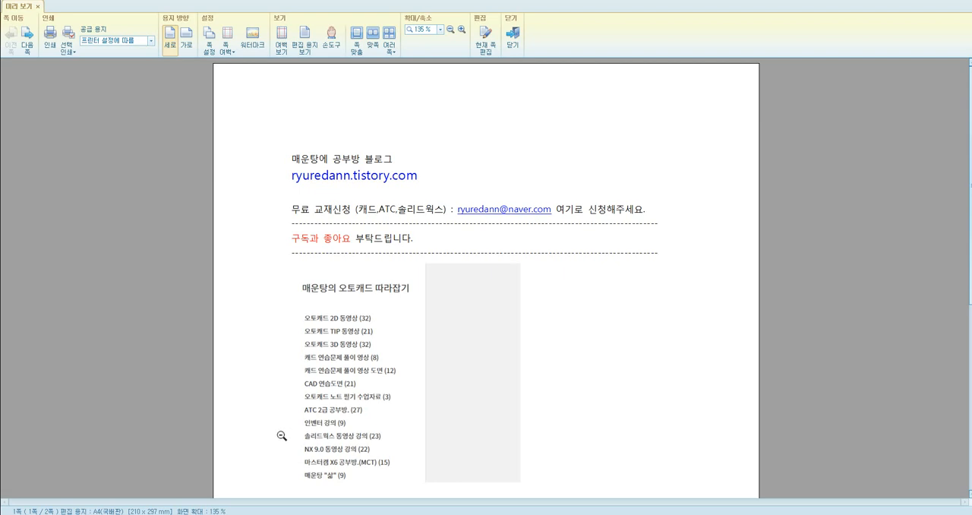
Step: Bring up the dimensioned isometric block image and reposition its window to review the exercise dimensions
left_click(234, 514)
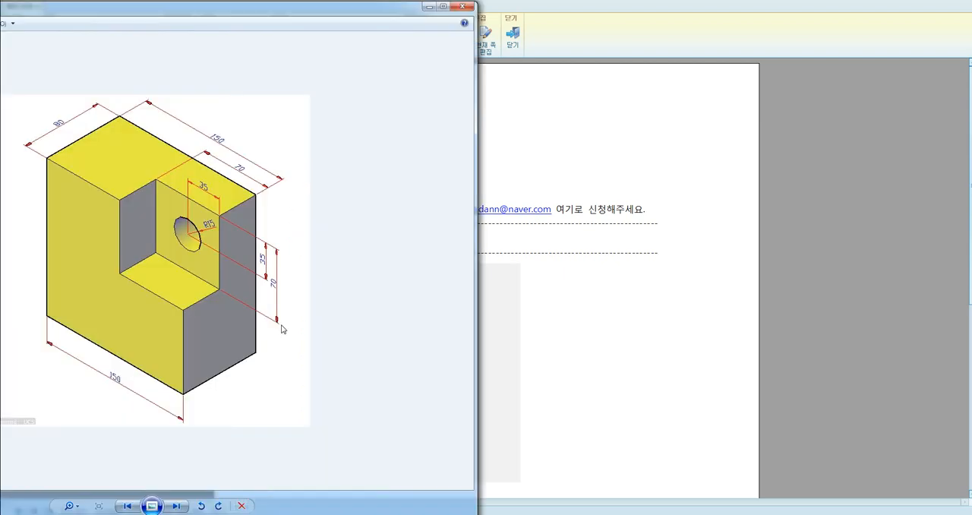
left_click_drag(301, 9, 315, 4)
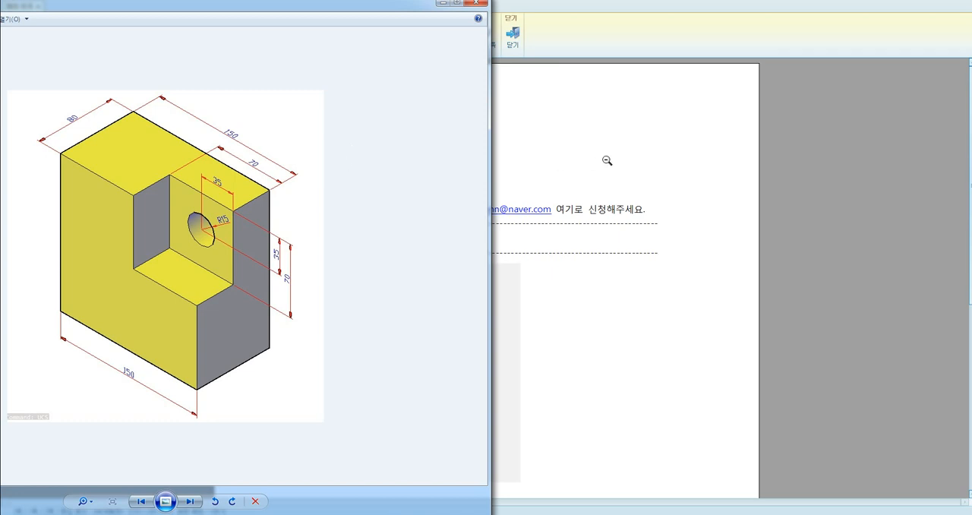
left_click(699, 164)
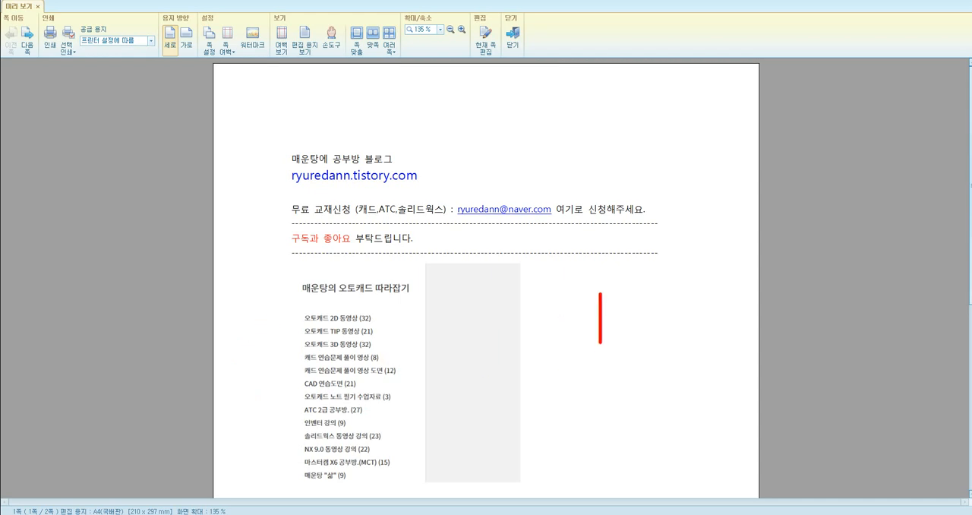
left_click_drag(591, 299, 619, 298)
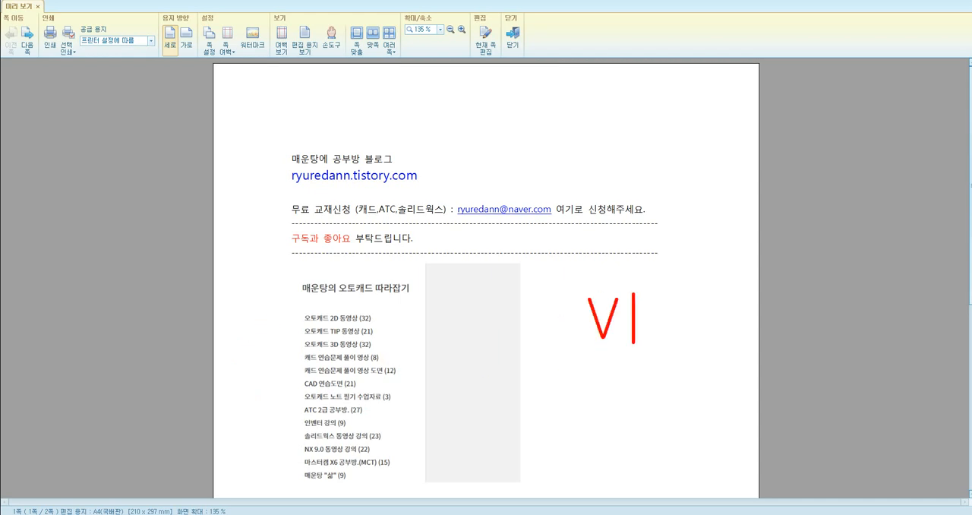
type("point")
key("Return")
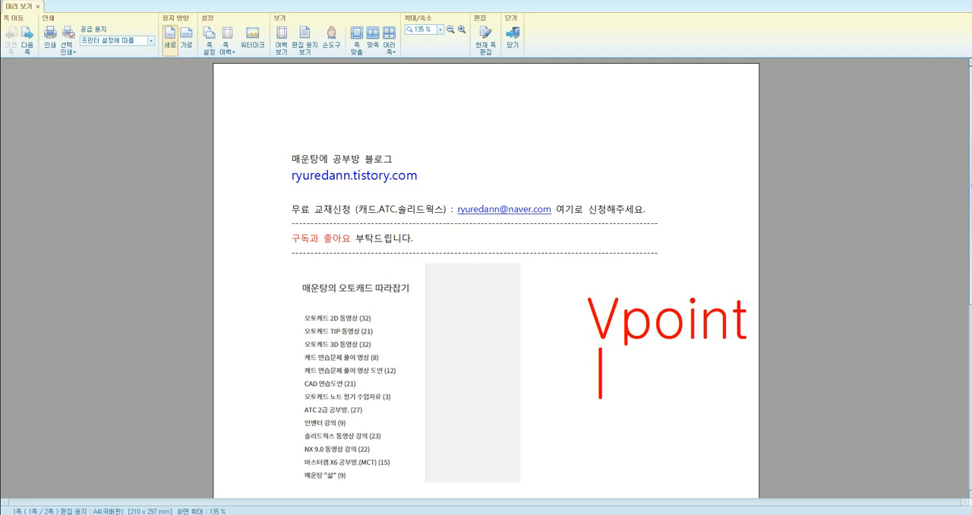
type("-VP")
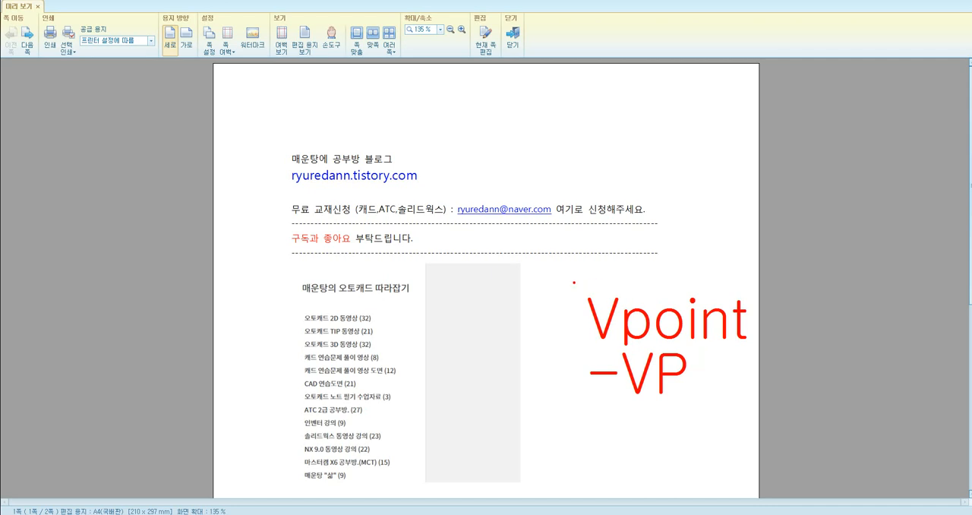
mouse_move(566, 281)
left_mouse_down()
mouse_move(679, 339)
mouse_move(756, 351)
left_mouse_up()
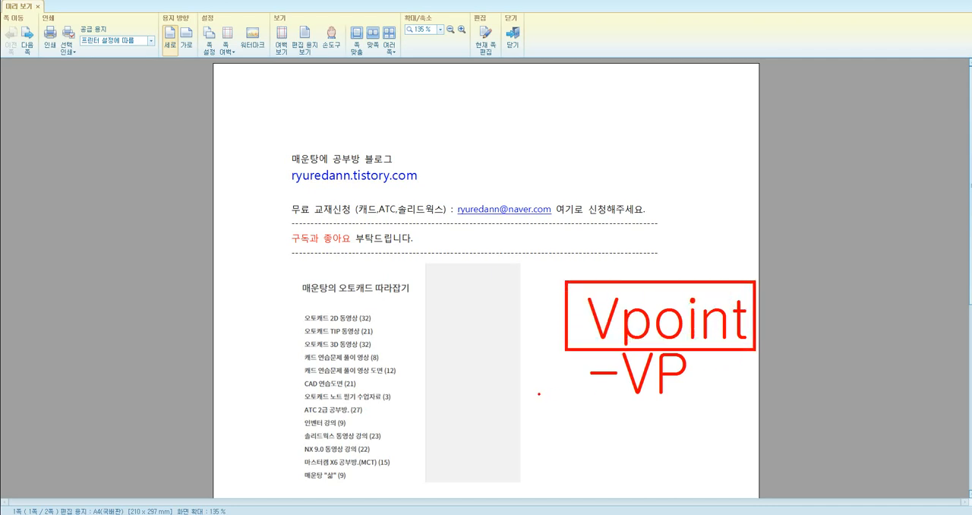
mouse_move(568, 351)
left_mouse_down()
mouse_move(571, 390)
mouse_move(693, 404)
mouse_move(706, 362)
left_mouse_up()
mouse_move(522, 377)
left_mouse_down()
mouse_move(561, 377)
mouse_move(554, 387)
left_mouse_up()
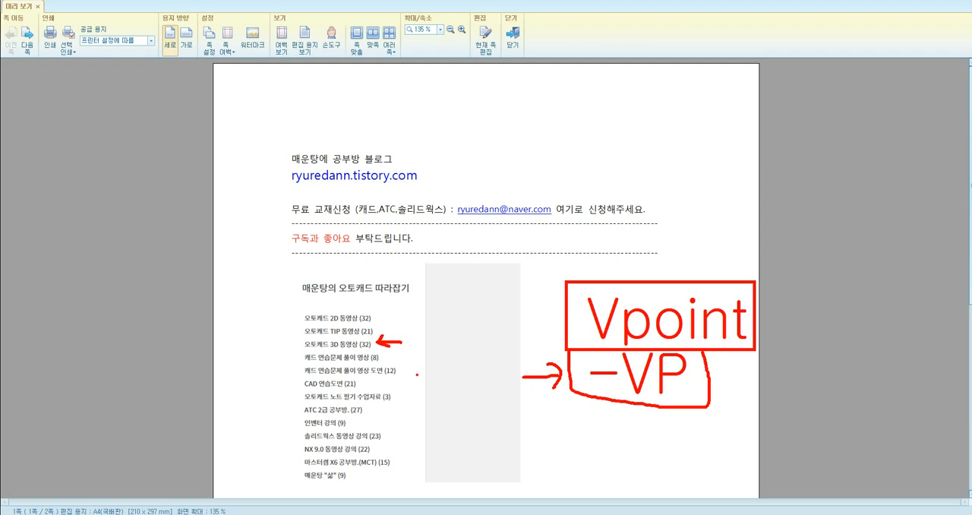
key("Escape")
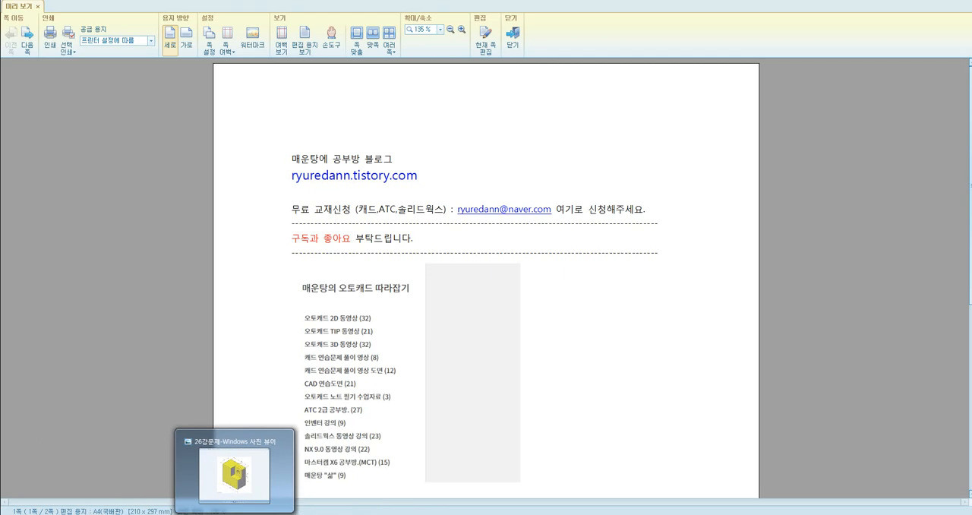
Step: Switch to the exercise image and AutoCAD, and place the AutoCAD window beside the block picture
left_click(236, 475)
left_click(293, 453)
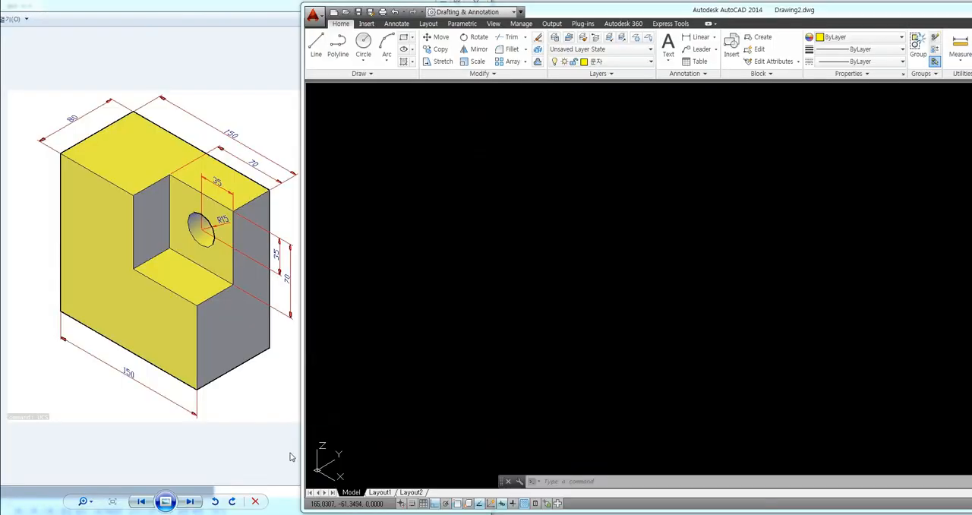
double_click(484, 278)
left_click_drag(539, 11, 558, 12)
double_click(468, 290)
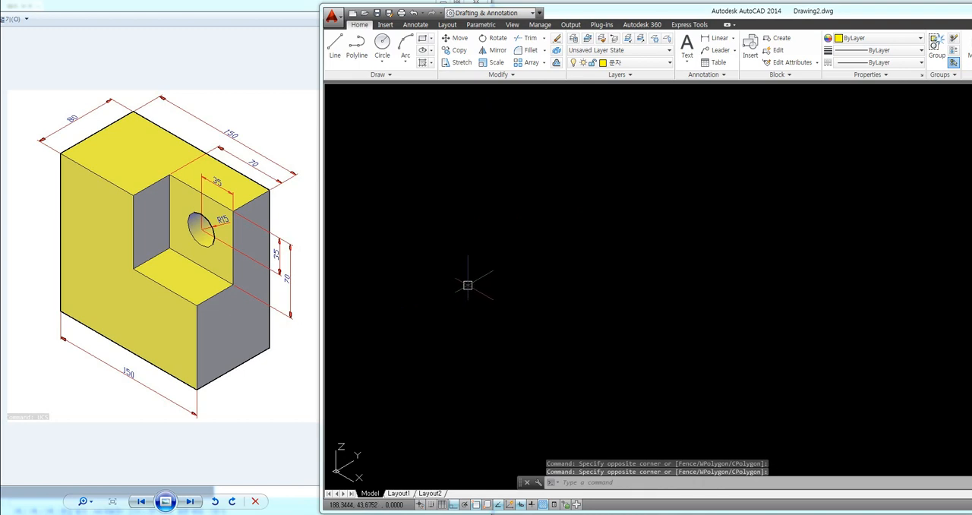
Step: Set the UCS to World and switch the drawing to the plan view of the current UCS
type("ucs")
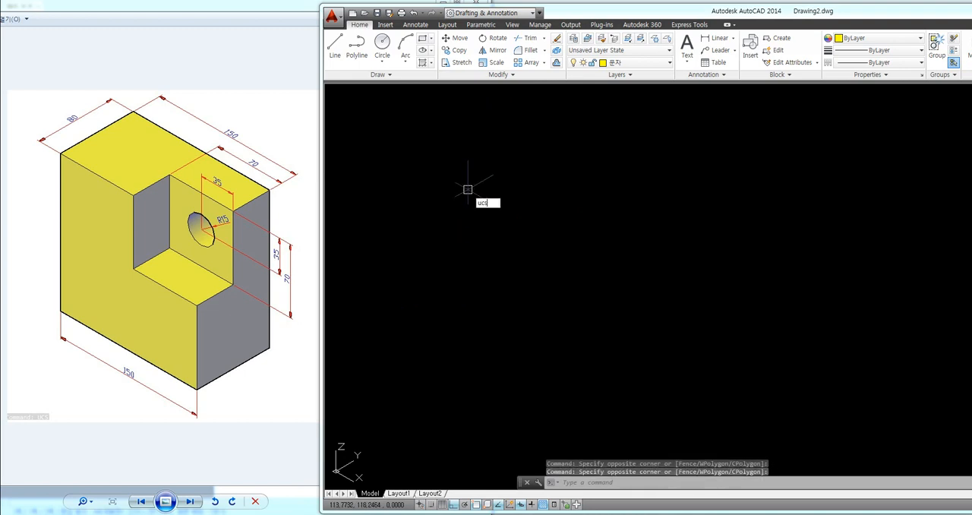
key("Return")
type("plan")
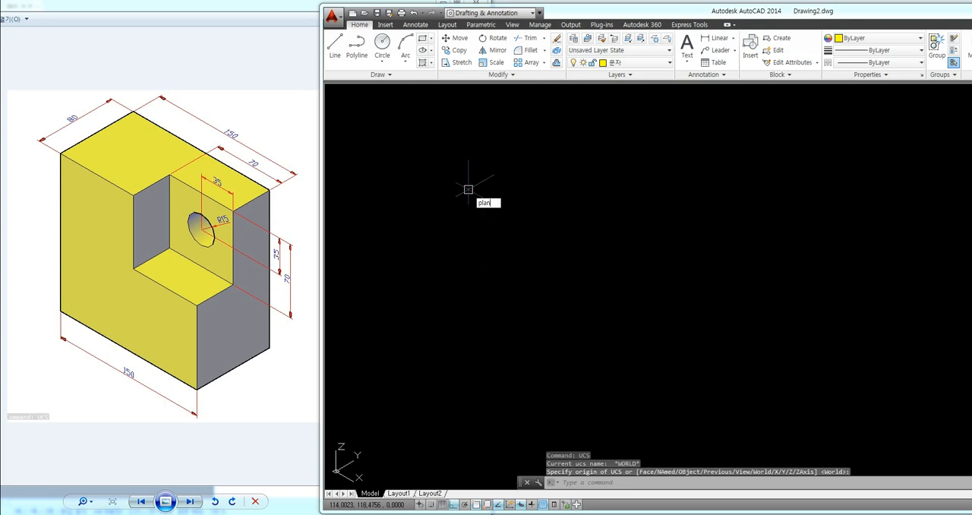
key("Return")
key("Return")
key("Escape")
key("Escape")
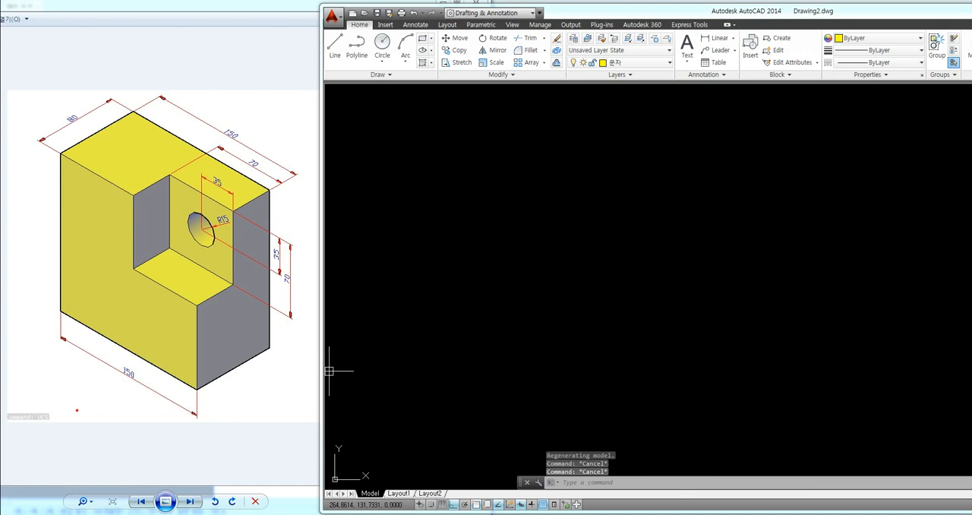
mouse_move(17, 424)
left_mouse_down()
mouse_move(72, 380)
mouse_move(67, 406)
left_mouse_up()
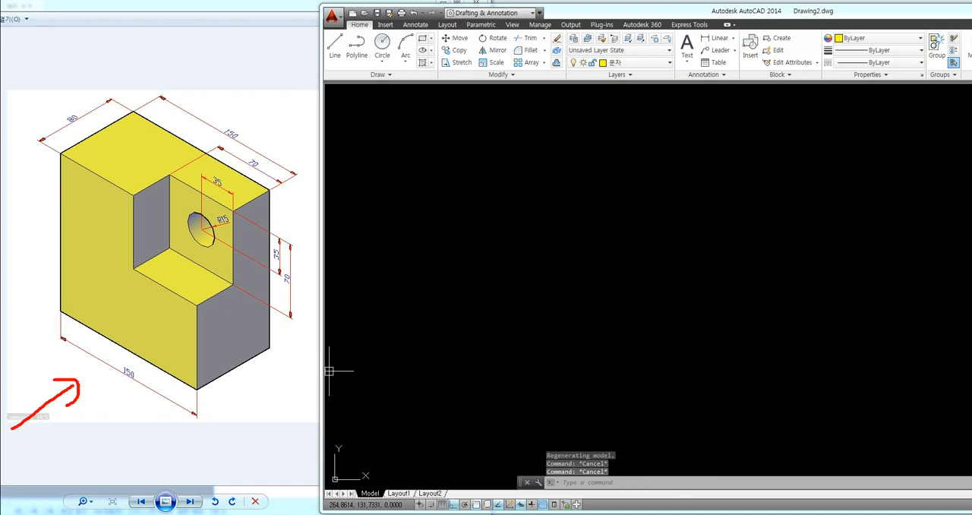
mouse_move(61, 154)
left_mouse_down()
mouse_move(129, 186)
mouse_move(122, 249)
mouse_move(201, 311)
mouse_move(196, 386)
mouse_move(94, 346)
mouse_move(56, 311)
mouse_move(67, 161)
left_mouse_up()
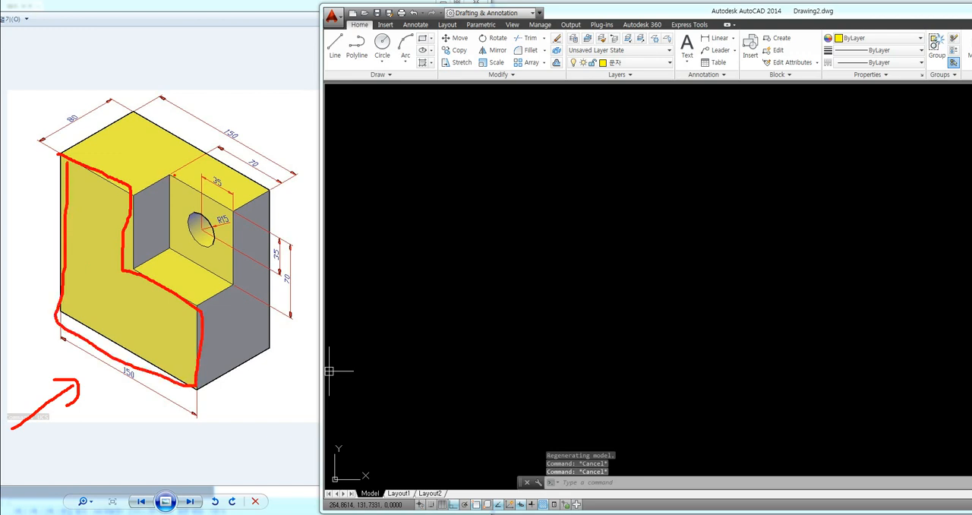
mouse_move(173, 175)
left_mouse_down()
mouse_move(232, 210)
mouse_move(234, 261)
mouse_move(215, 281)
mouse_move(167, 247)
mouse_move(171, 192)
mouse_move(199, 245)
mouse_move(214, 227)
left_mouse_up()
mouse_move(32, 435)
left_mouse_down()
mouse_move(38, 450)
mouse_move(63, 436)
left_mouse_up()
mouse_move(66, 423)
left_mouse_down()
mouse_move(77, 455)
mouse_move(66, 448)
left_mouse_up()
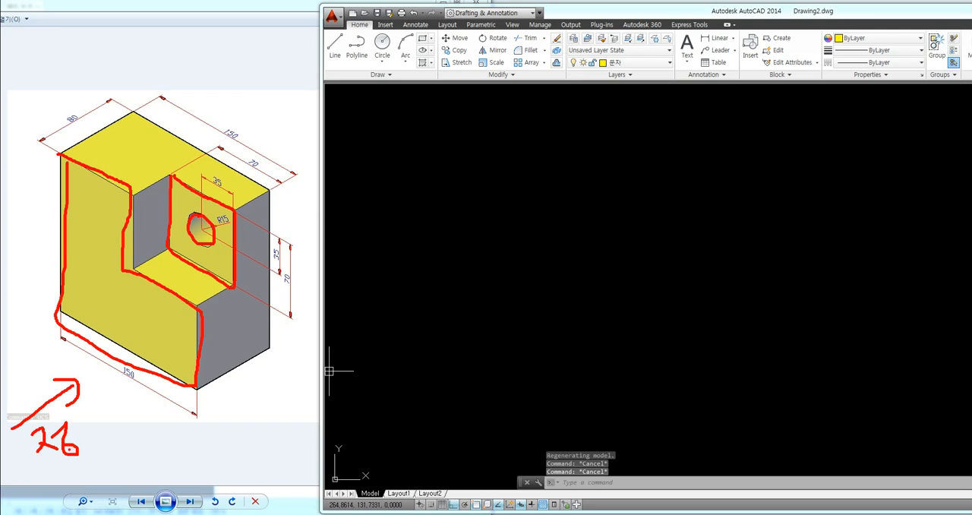
key("Escape")
Step: Draw a 150 by 150 rectangle as the block's front outline, starting from its lower-left corner
type("REC")
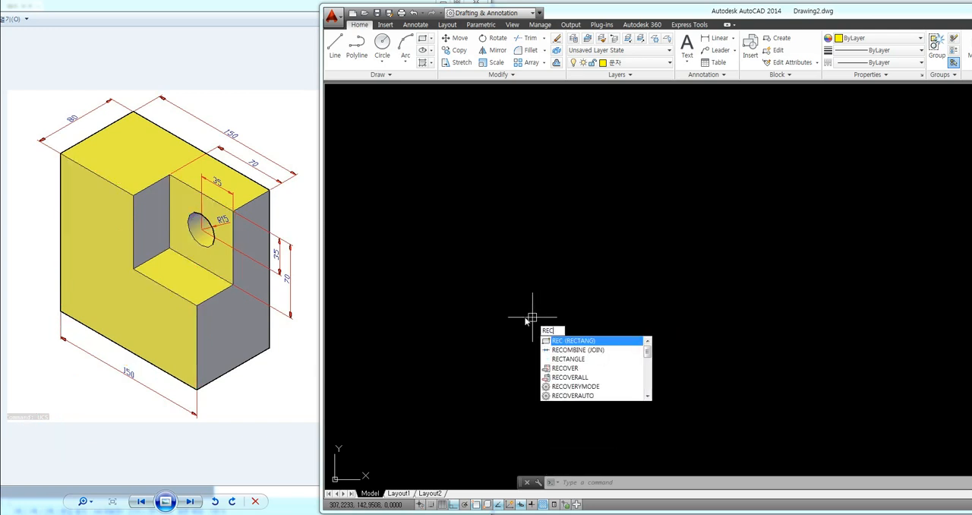
key("Return")
left_click(426, 386)
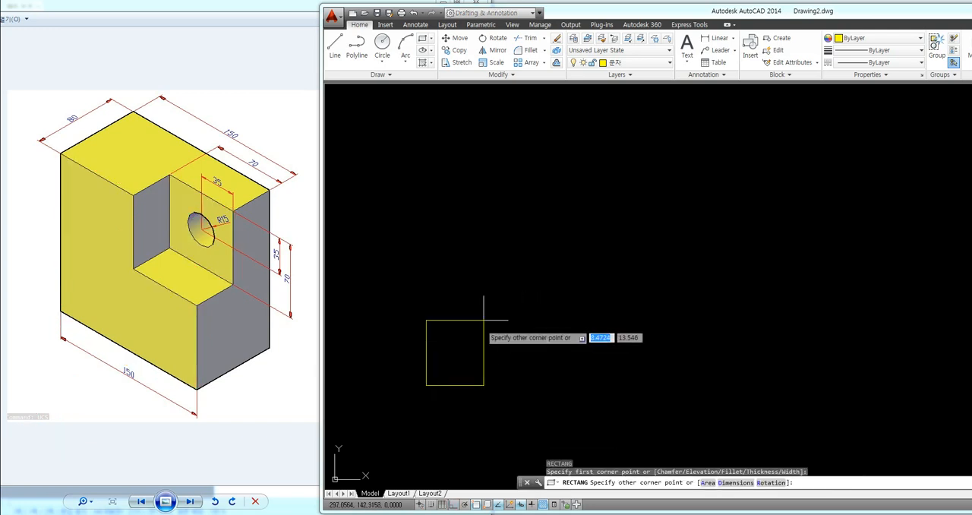
type("@ ")
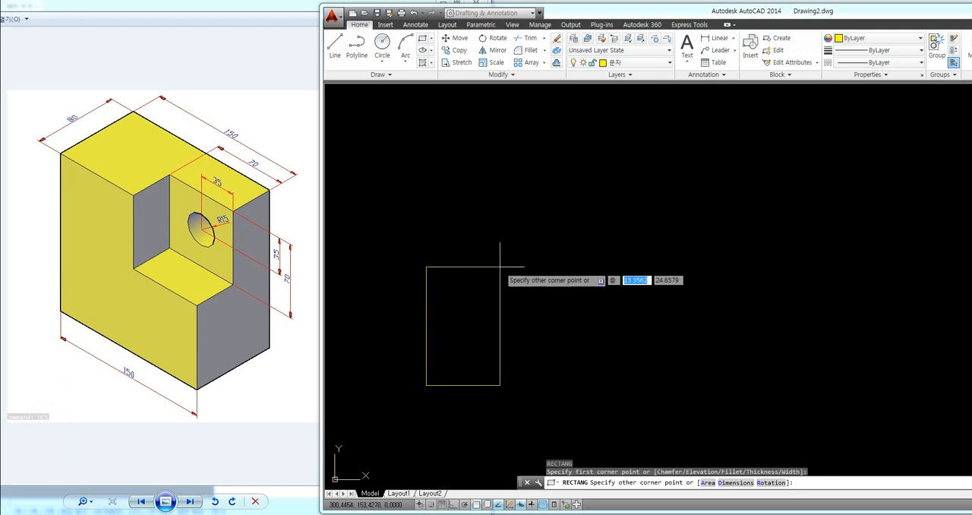
type("150")
key("Tab")
type("150")
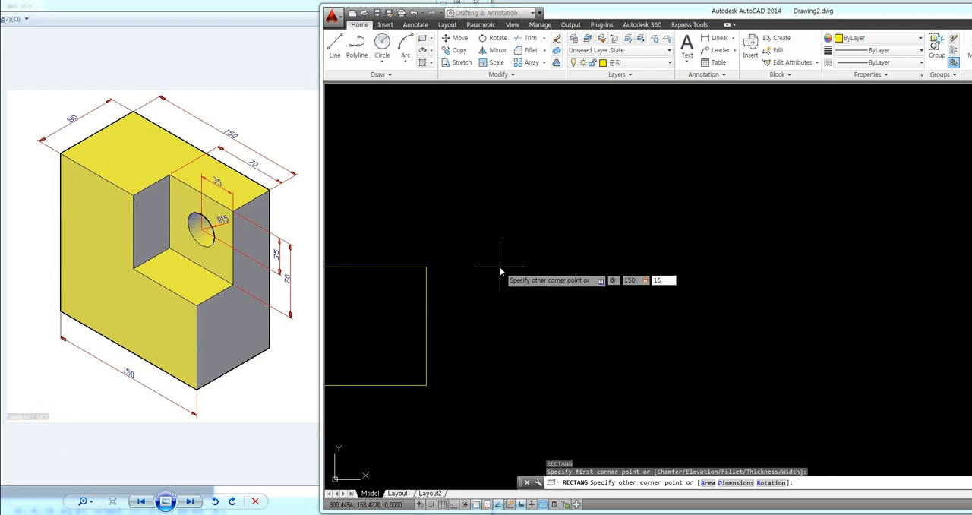
key("Return")
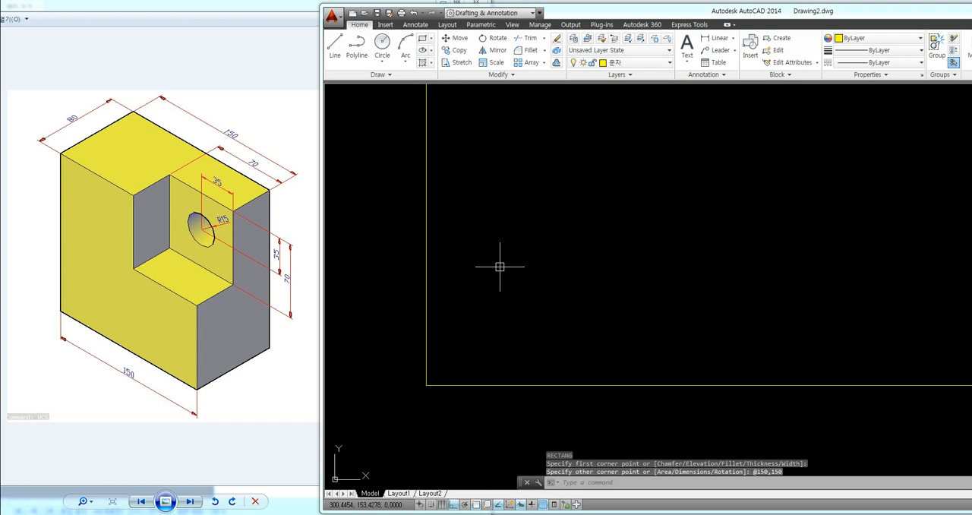
Step: Draw a 70 by 70 rectangle inside the large square from its upper-right corner, with the opposite corner at @-70,-70
scroll(500, 267, "down", 3)
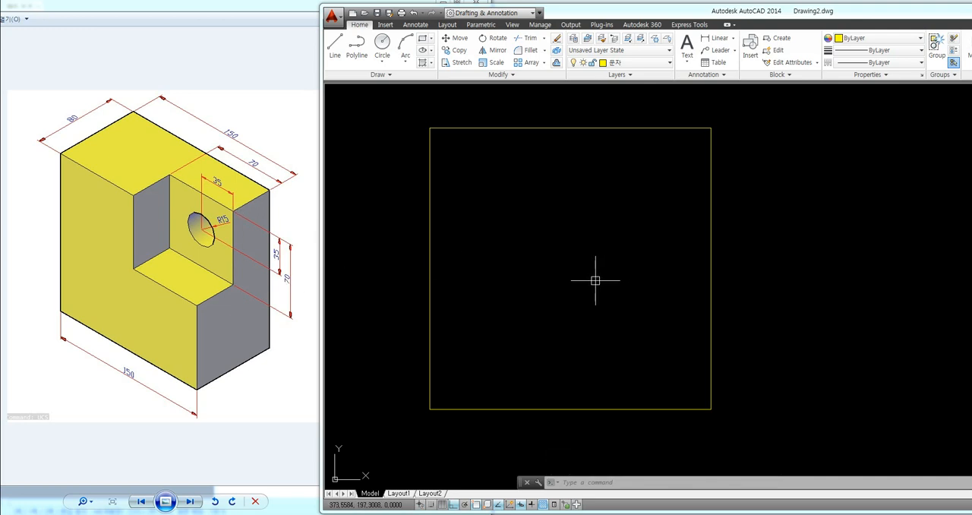
type("rec")
key("Return")
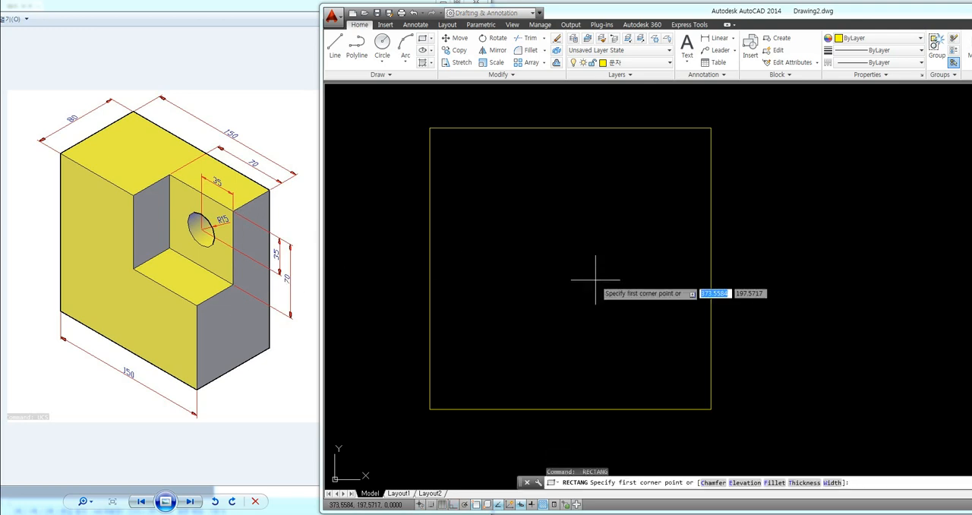
left_click(711, 128)
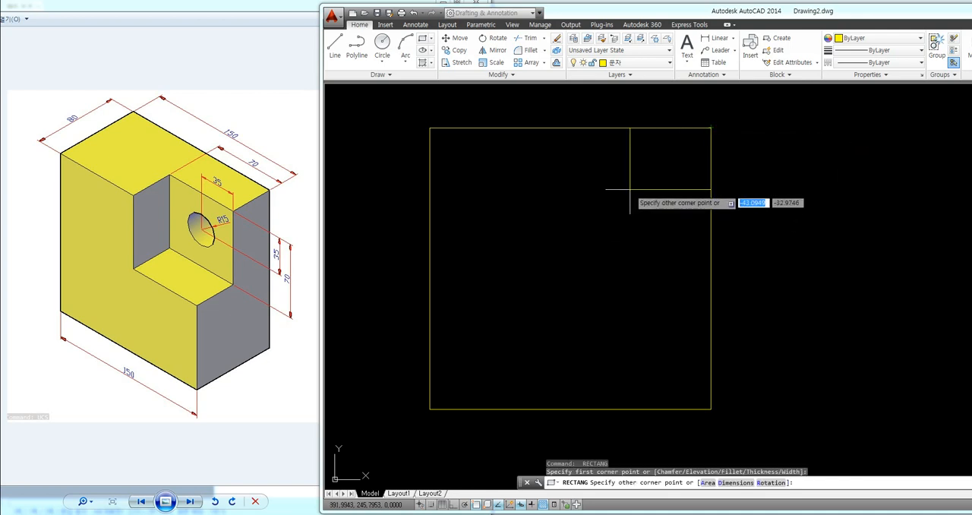
type("@")
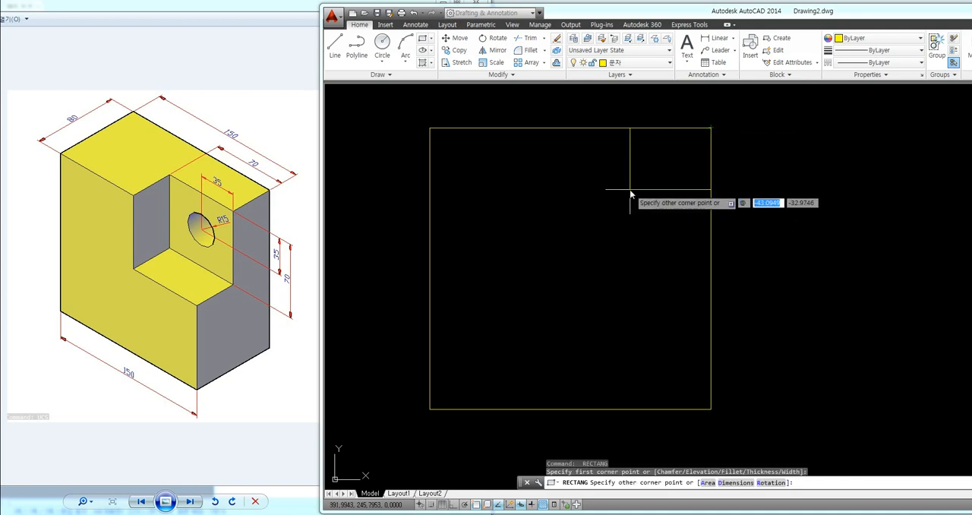
type("-70")
key("Tab")
type("-")
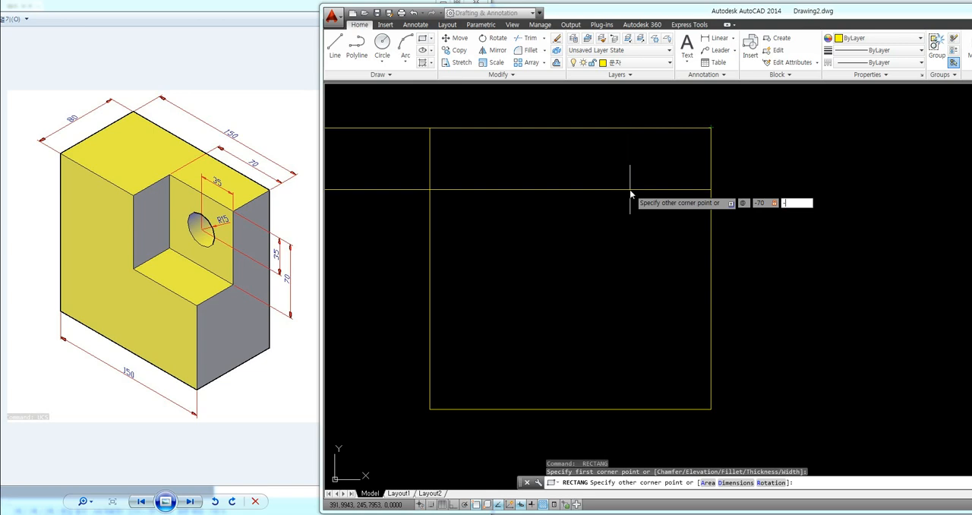
type("70")
key("Return")
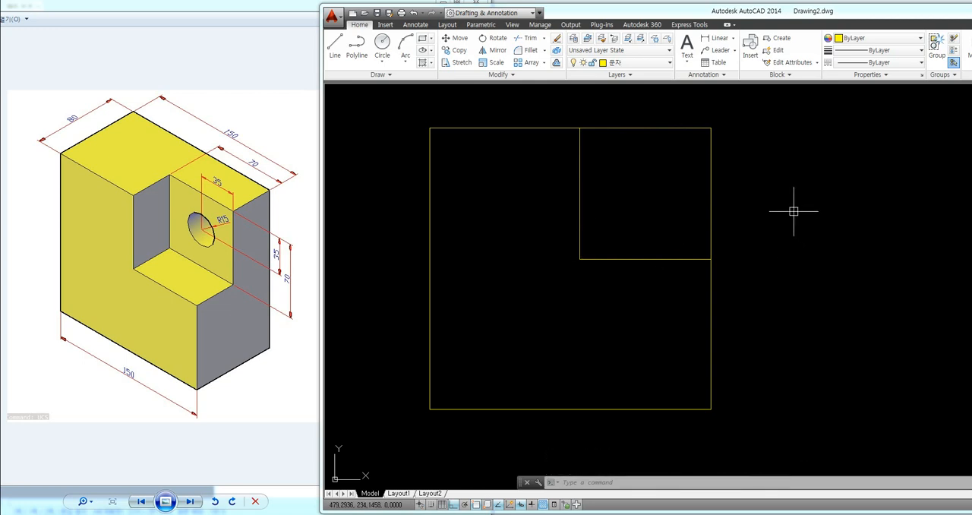
Step: Draw a circle of radius 15 centred on the upper-right corner of the squares
type("c")
key("Return")
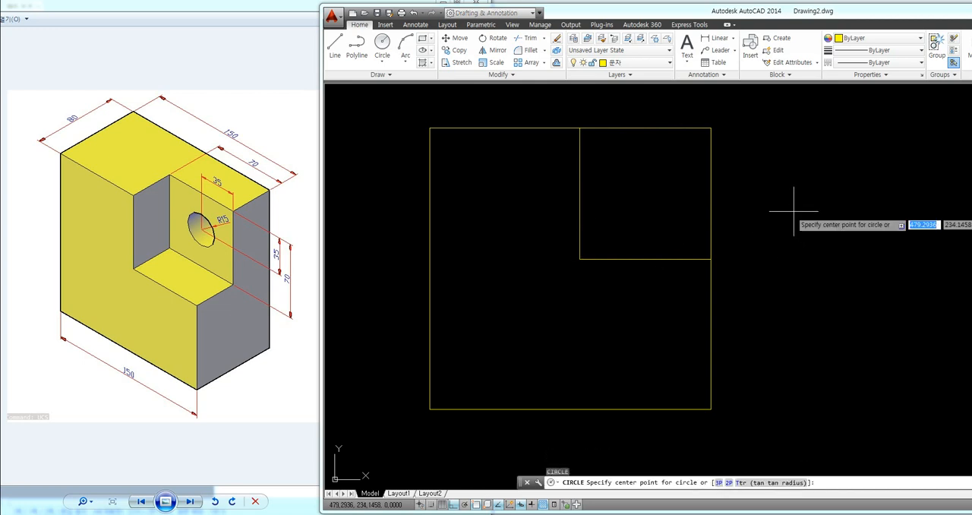
left_click(710, 127)
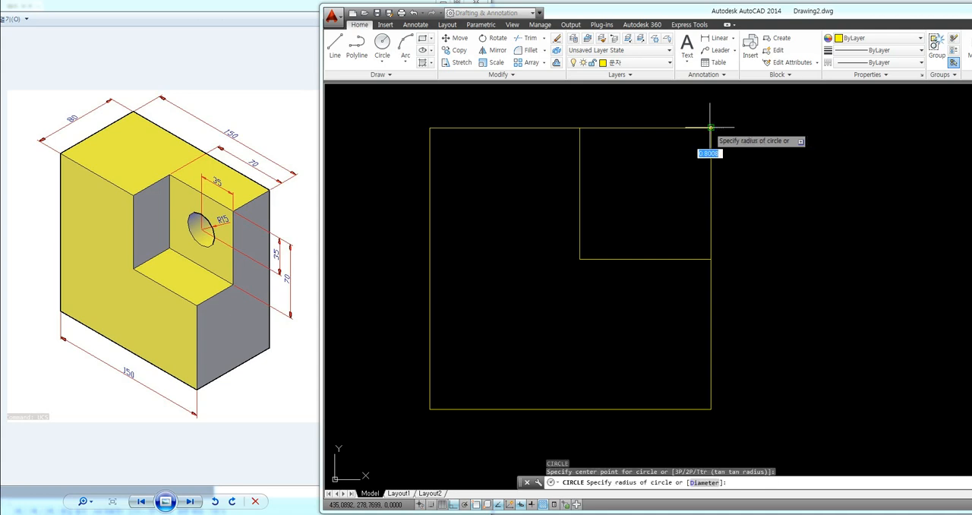
type("15")
key("Return")
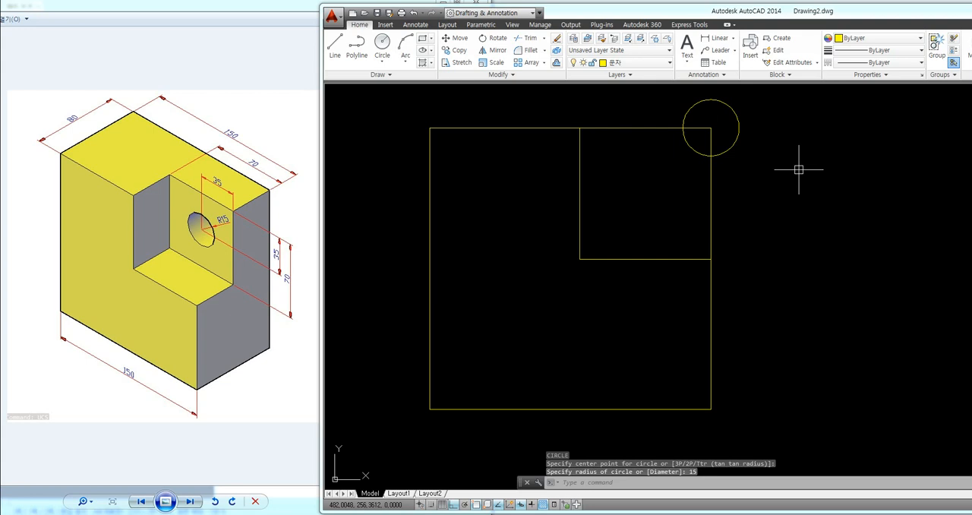
Step: Move the circle from the squares' upper-right corner by @-35,-35 into the small square
type("m")
key("Return")
left_click(734, 148)
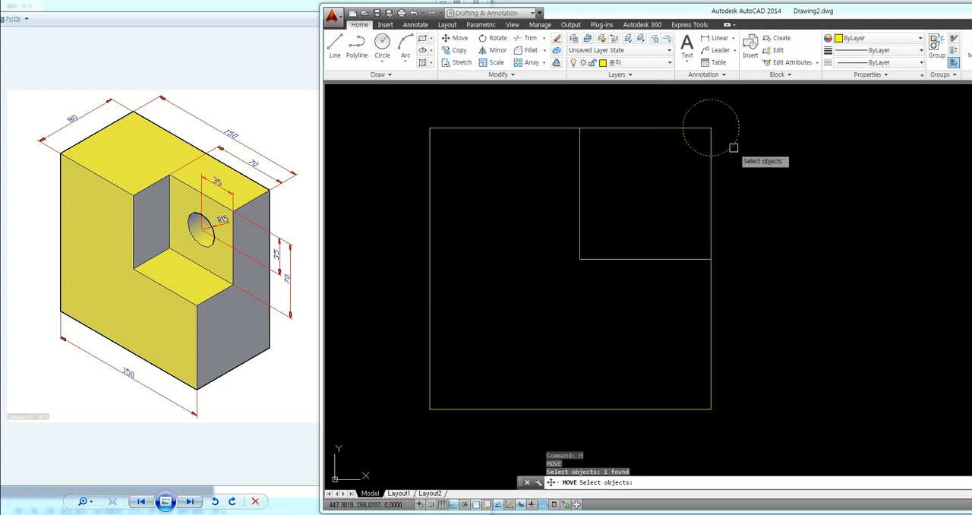
key("Return")
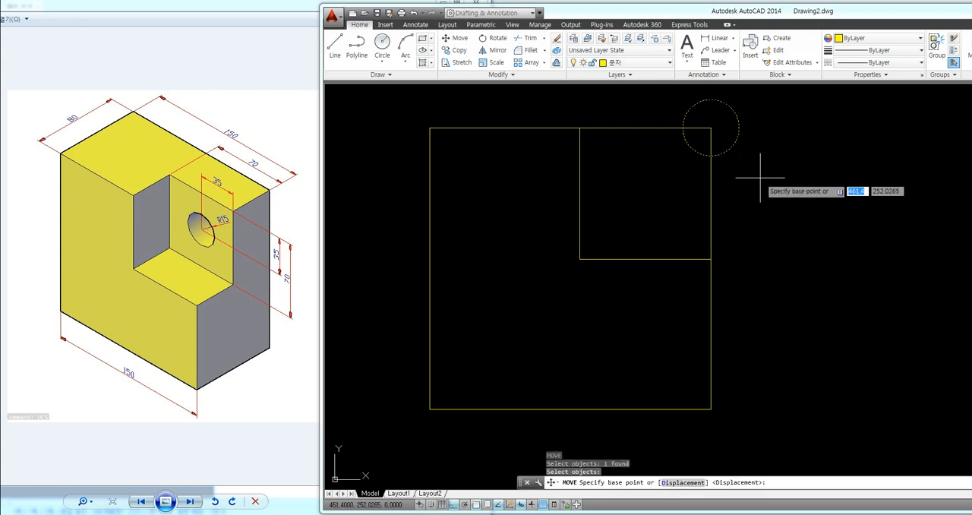
left_click(711, 128)
type("@")
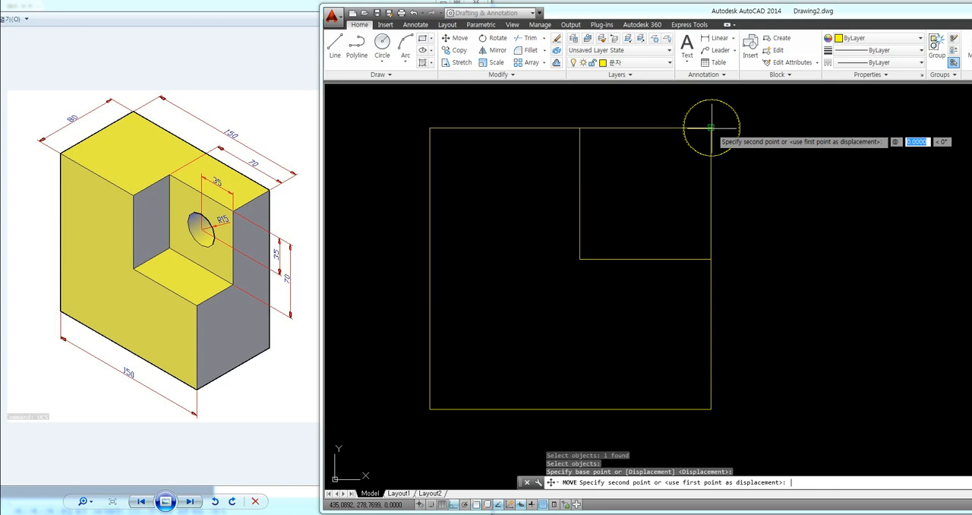
type("35,-35")
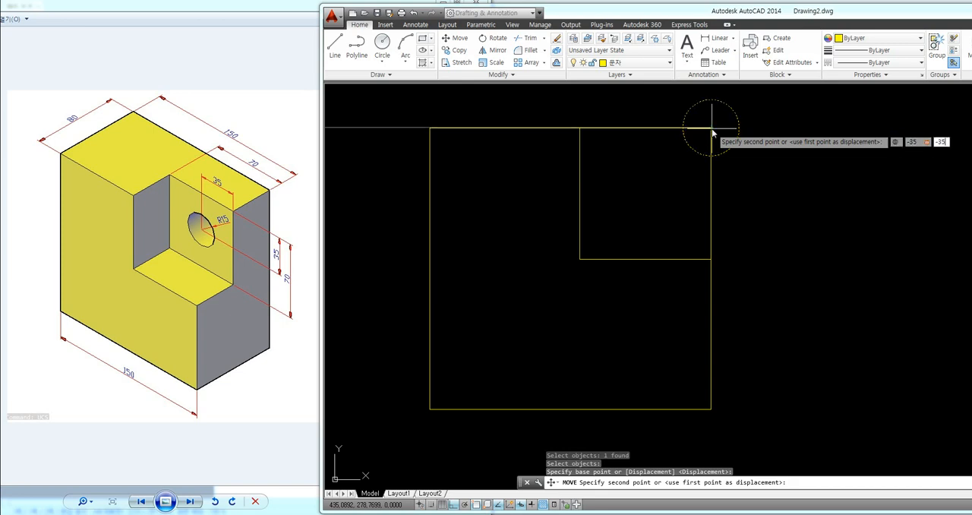
key("Return")
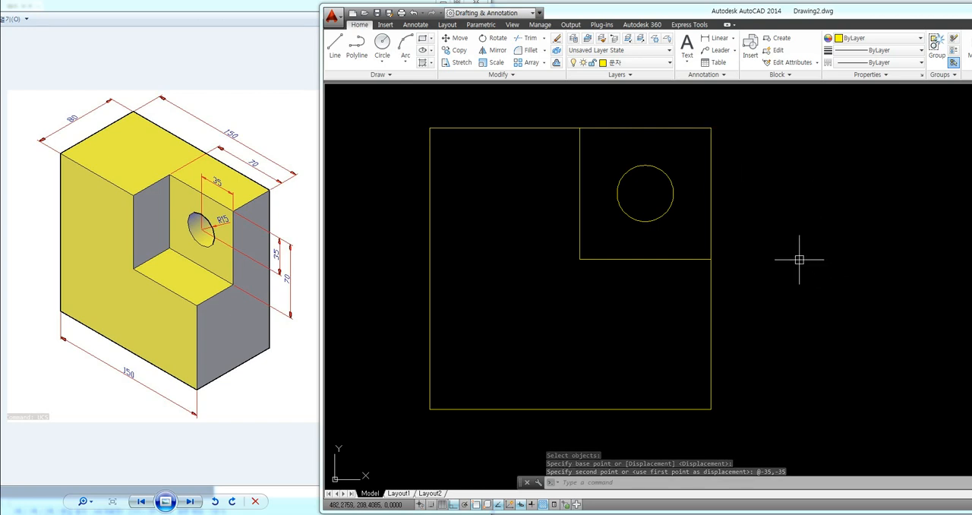
middle_click_drag(800, 260, 797, 254)
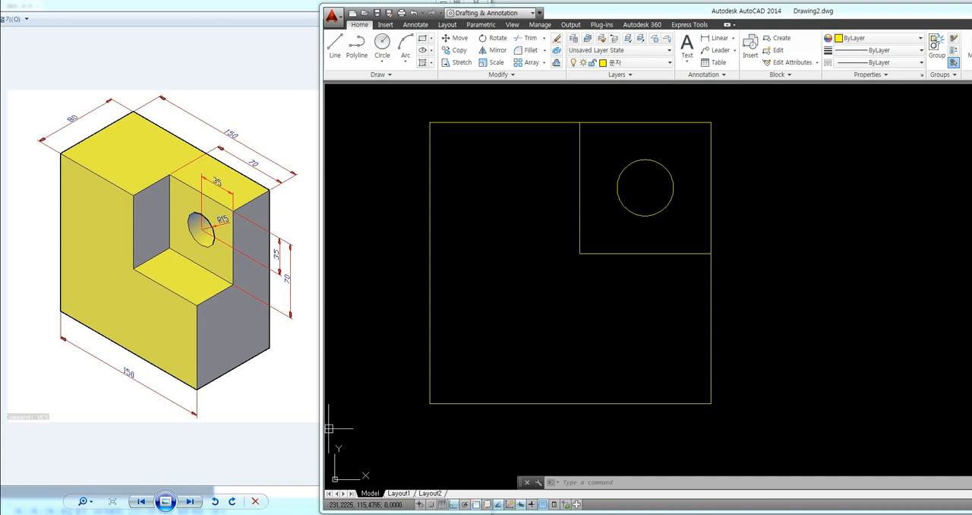
Step: Open a blank Notepad document beside the drawing and write the note "1. 스케치 선정"
left_click(18, 514)
left_click(48, 310)
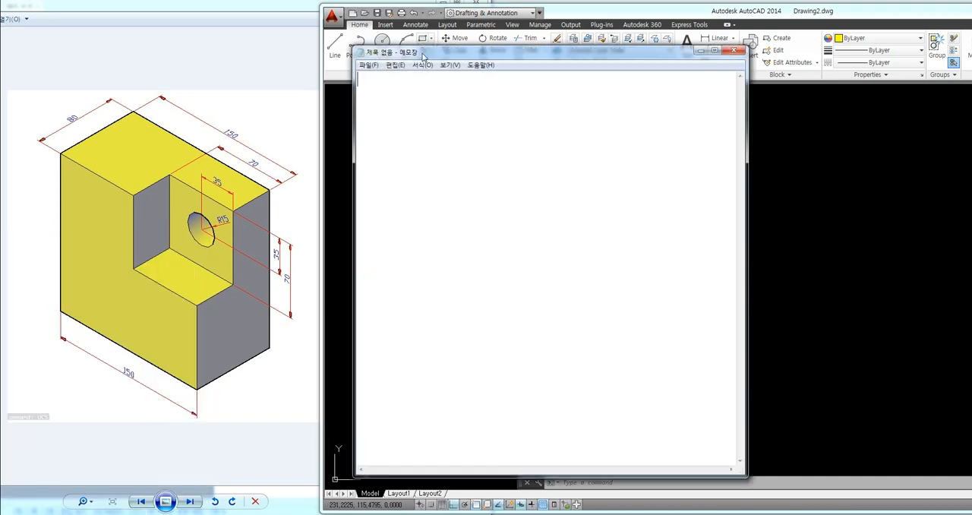
left_click_drag(402, 55, 773, 65)
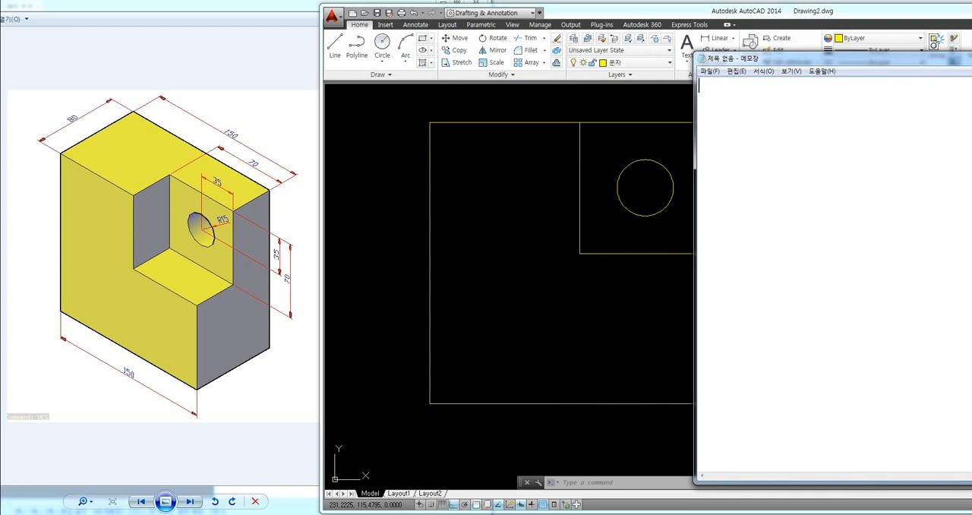
type("1. tmzz")
key("BackSpace")
key("BackSpace")
key("BackSpace")
key("BackSpace")
type("스케치")
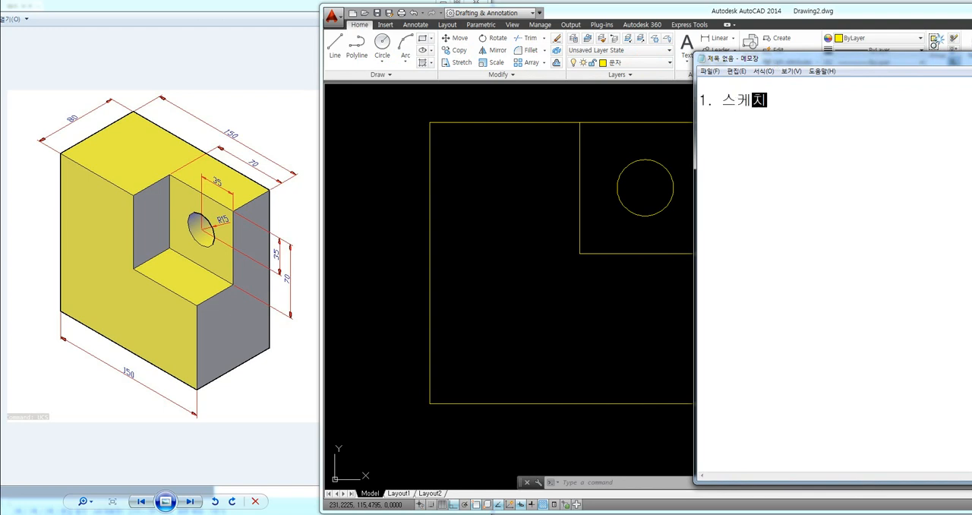
type(" 선저ㅇ")
key("Return")
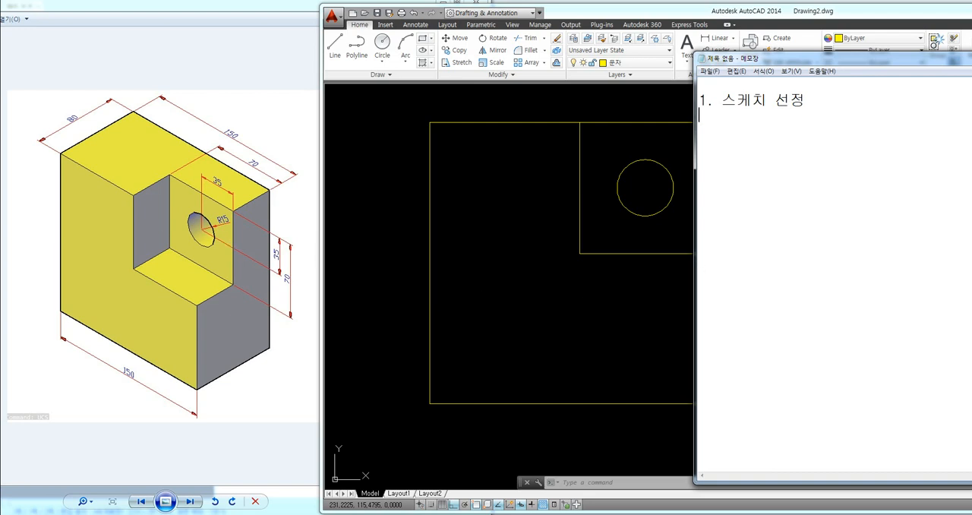
Step: Add the note "2. 폴리선 만들기" with "Bo 엔터" on the line below it
type("2.")
type("폴리선 만드")
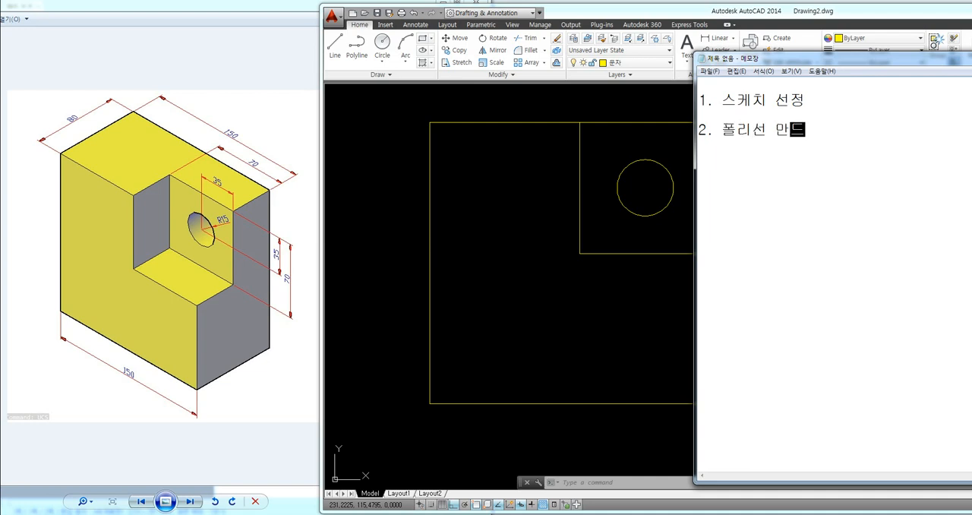
type("릭")
key("Return")
key("BackSpace")
key("BackSpace")
key("BackSpace")
type("들기")
key("Return")
type("Bo 엔터")
key("Return")
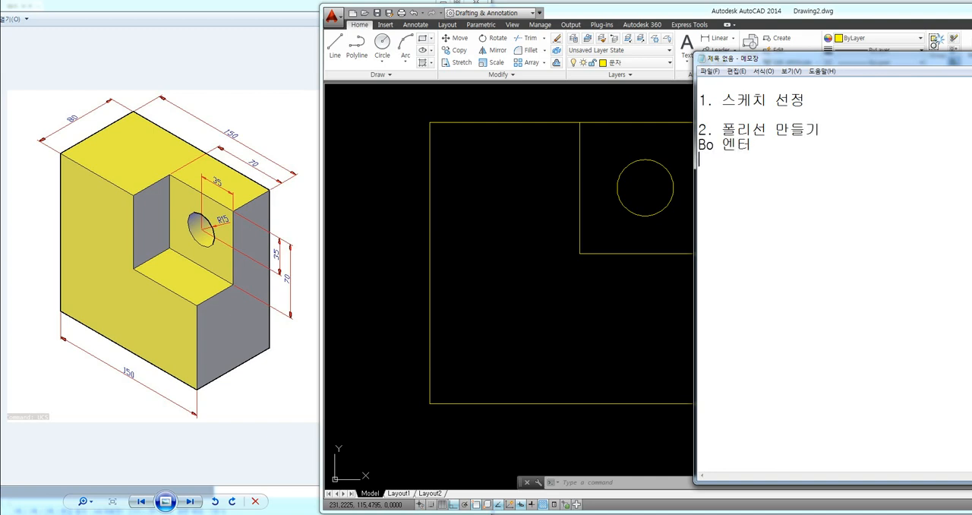
Step: Switch to AutoCAD and create polyline boundaries by picking inside the L-shaped area and inside the small square outside the circle
left_click(562, 304)
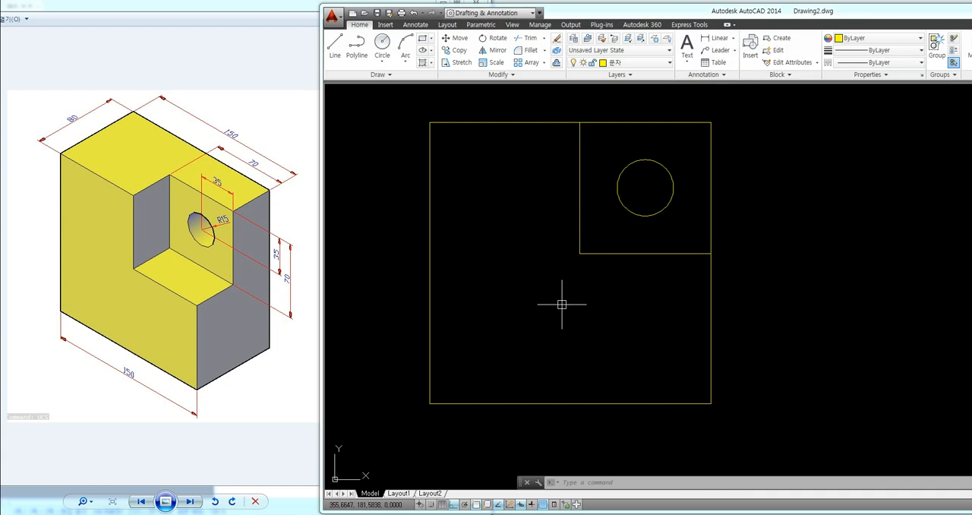
type("BO")
key("Return")
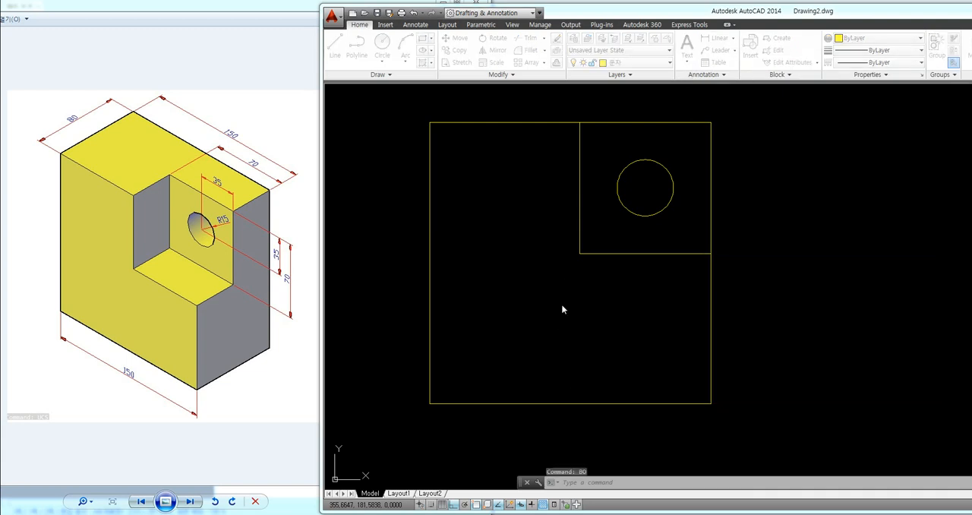
left_click_drag(721, 150, 660, 263)
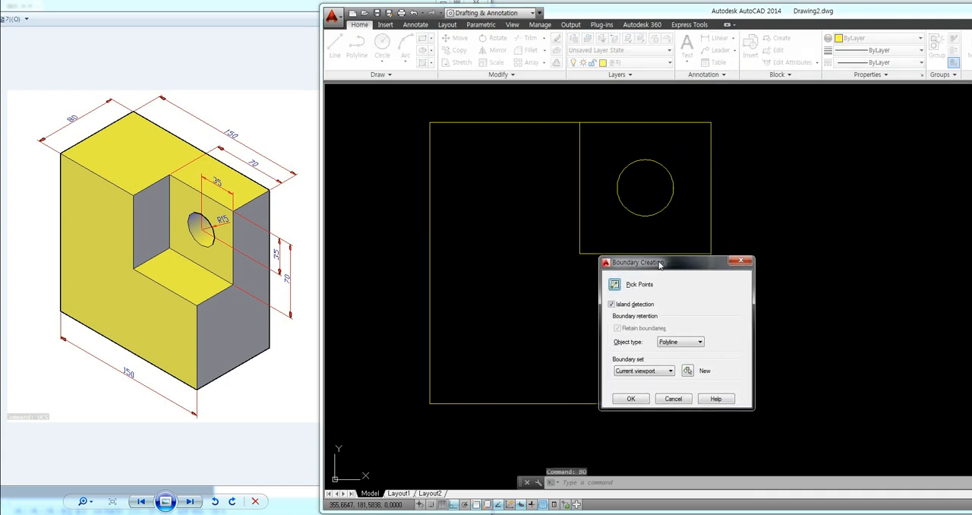
left_click(615, 286)
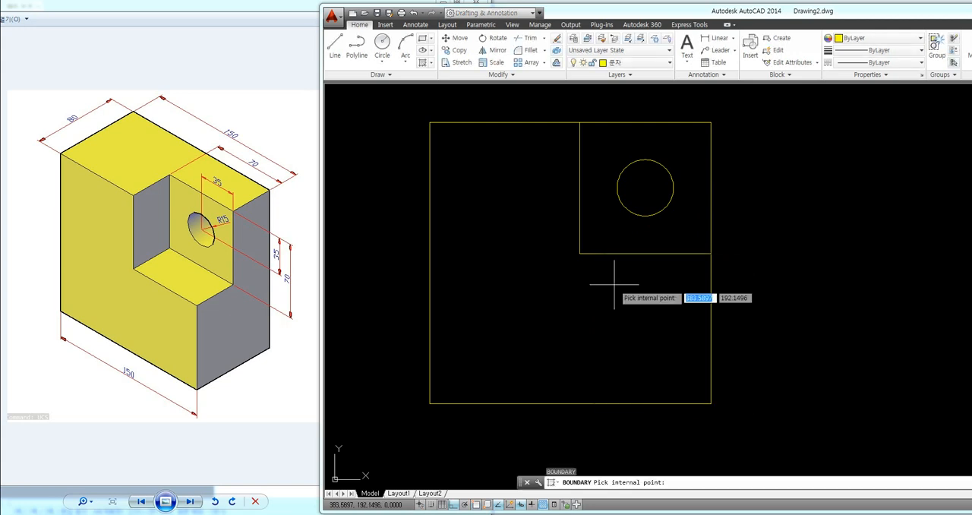
left_click(523, 319)
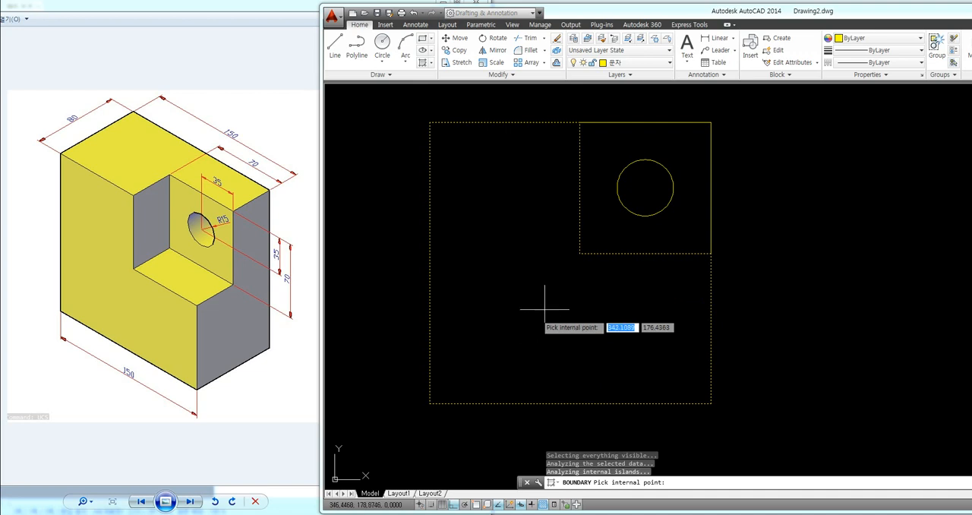
left_click(611, 234)
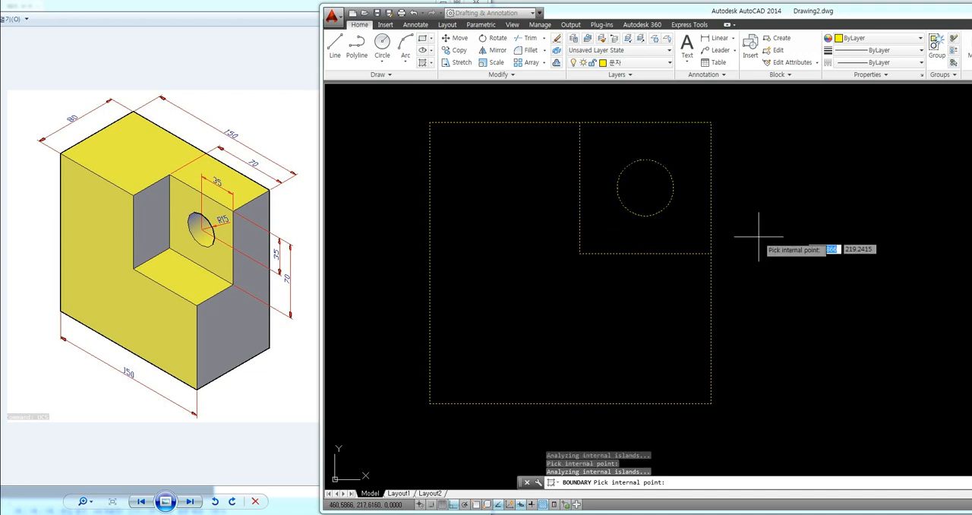
key("Return")
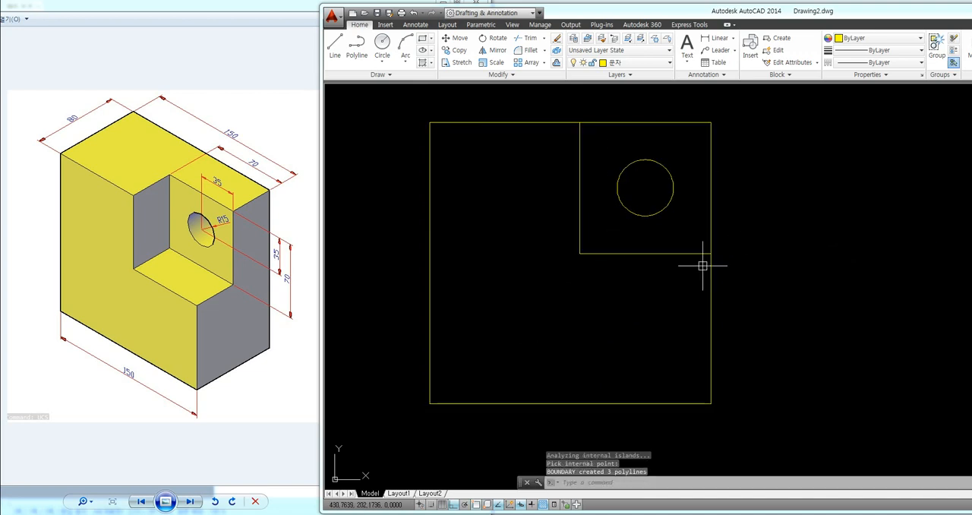
Step: Check the L-shaped and small square boundary polylines by selecting them, and clear the selection
left_click(430, 291)
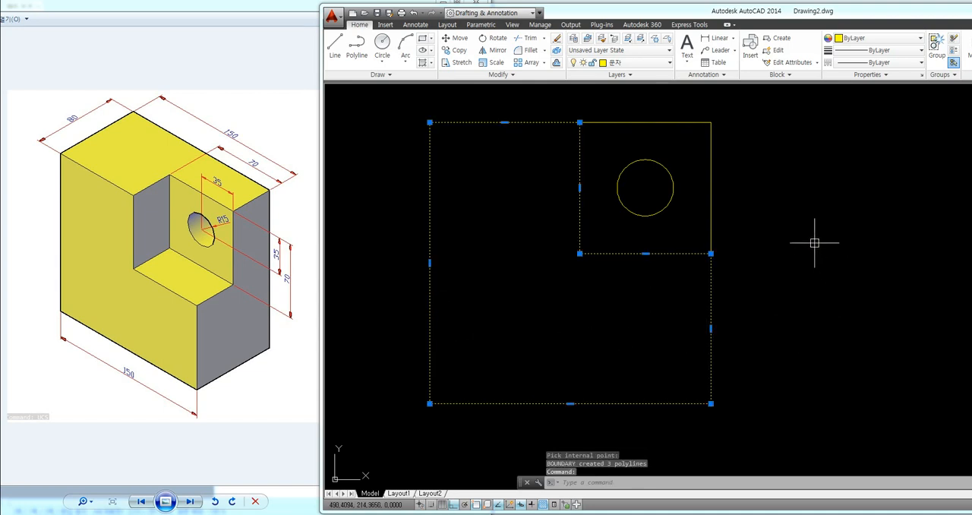
left_click(712, 218)
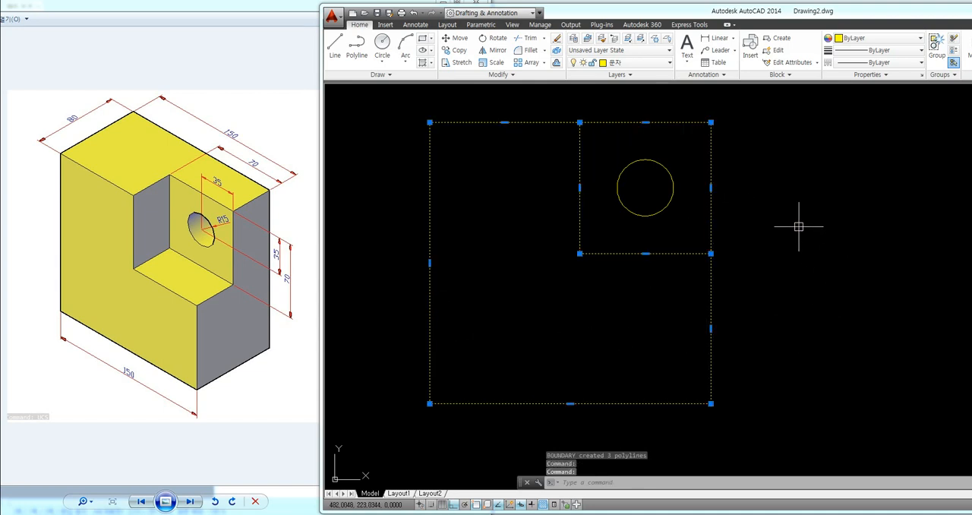
key("Escape")
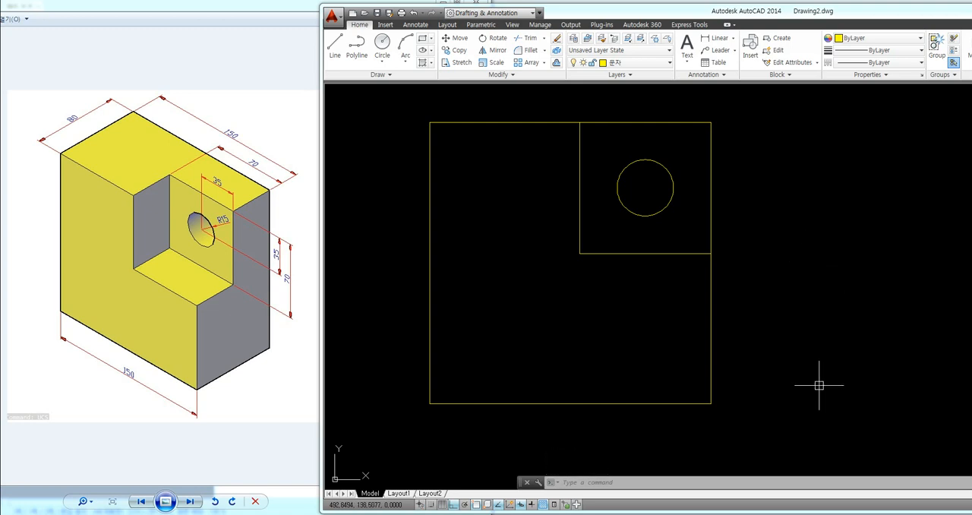
Step: Add the note "3. 물체 선택하고" with "Ctrl+C로 복사" below it in Notepad, and return to AutoCAD
key("alt+Tab")
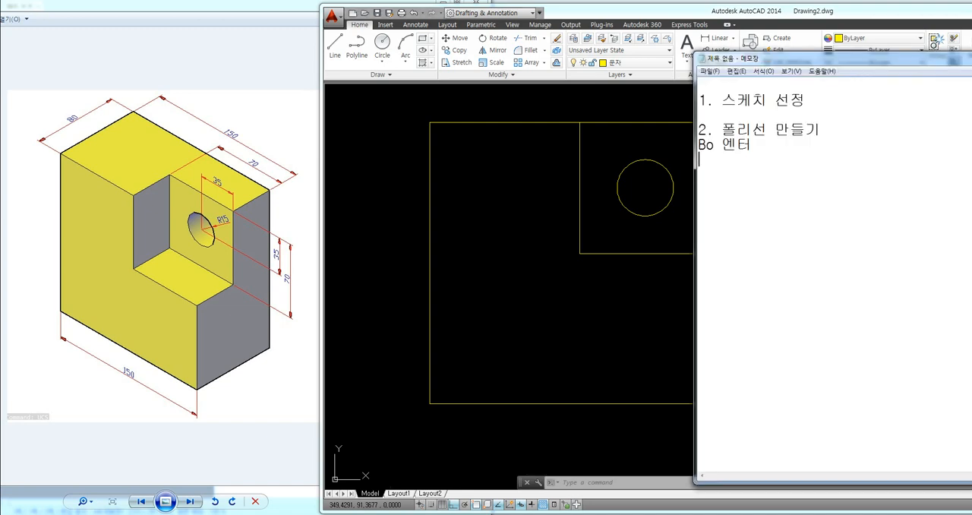
key("Return")
type("3.")
type(" 물체 선ㅌ")
type("택하고")
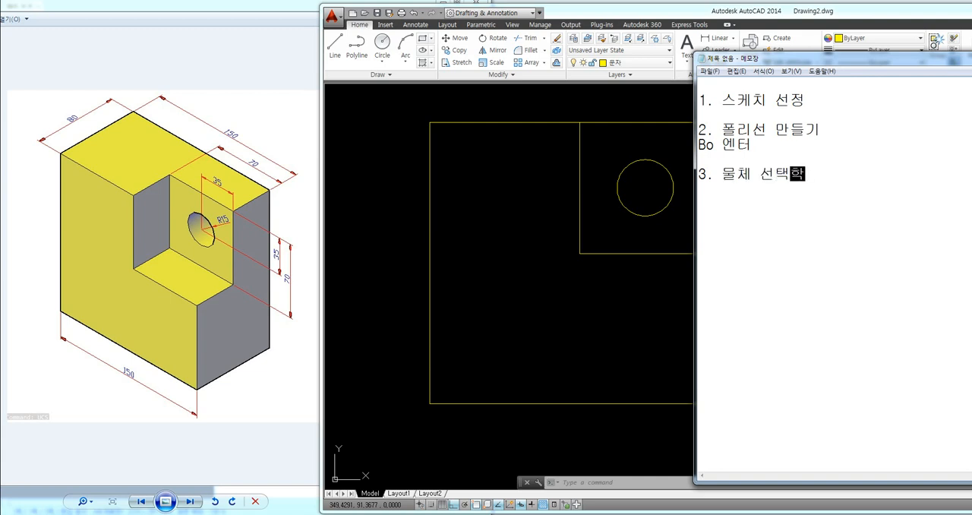
key("Return")
type("Ctrl+C")
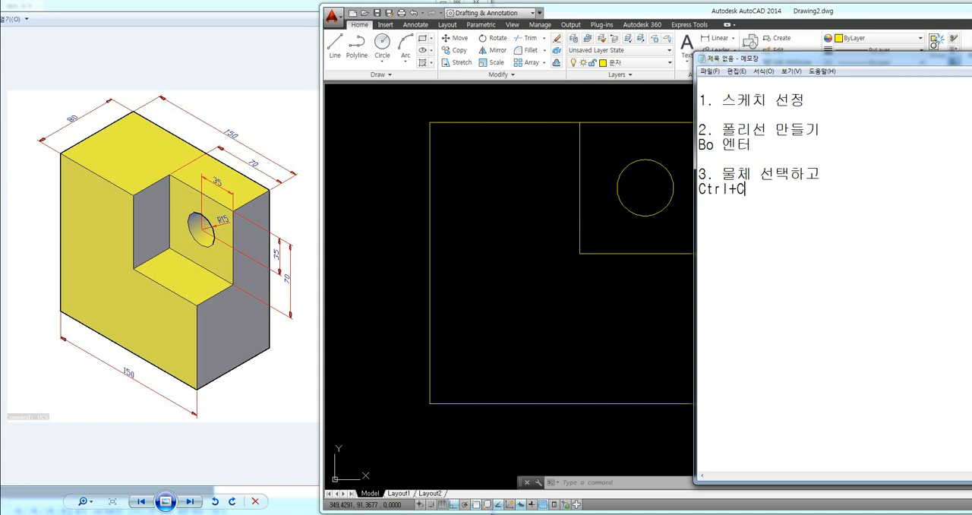
type("로 복사")
left_click(597, 305)
left_click(565, 403)
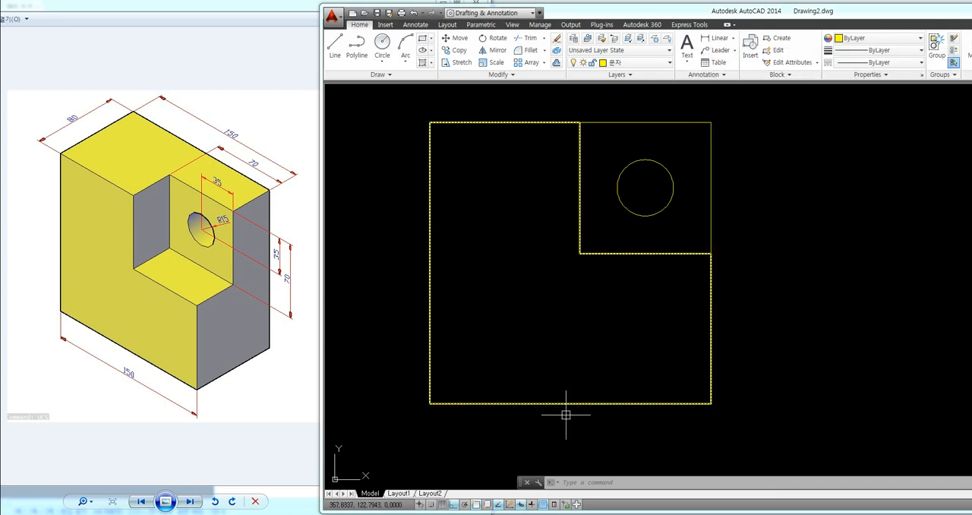
key("Escape")
left_click(784, 418)
left_click(769, 301)
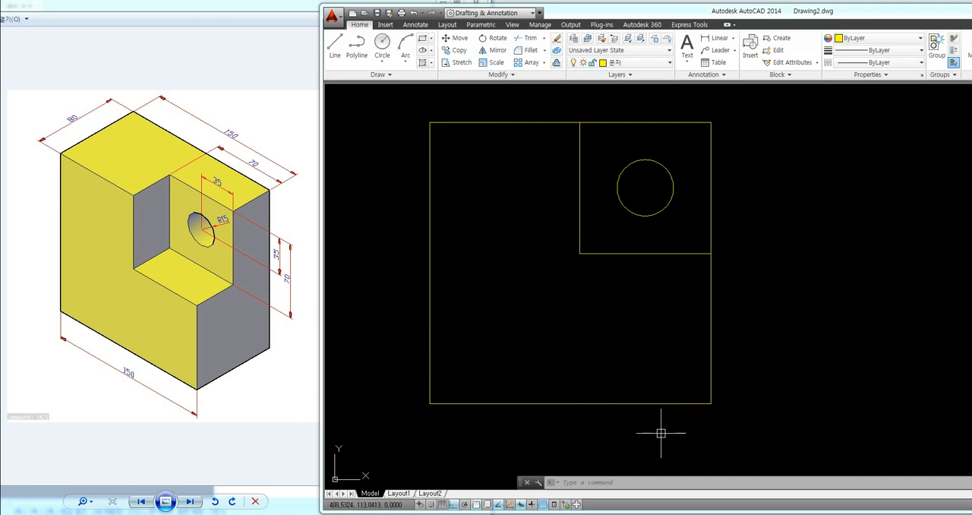
Step: Copy the L-shaped outline, the small square and the circle to the clipboard
left_click(704, 405)
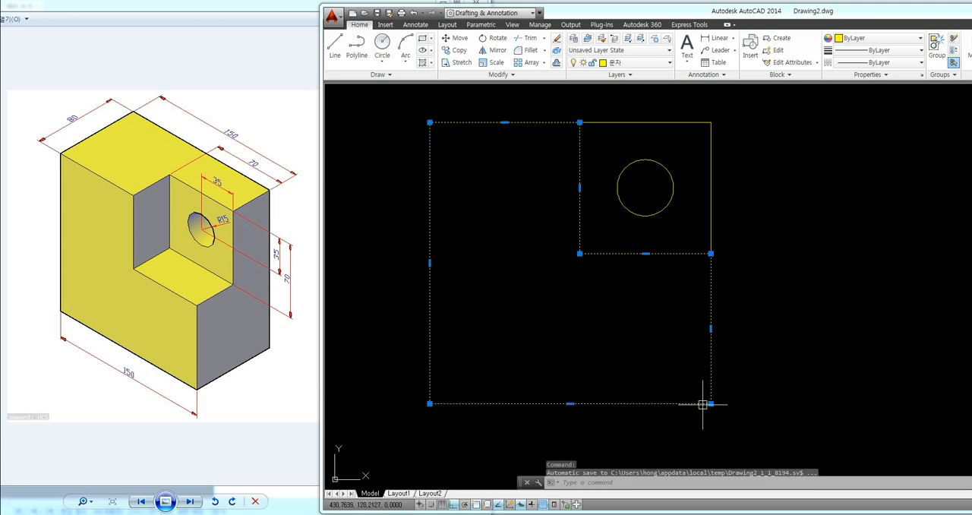
left_click(711, 222)
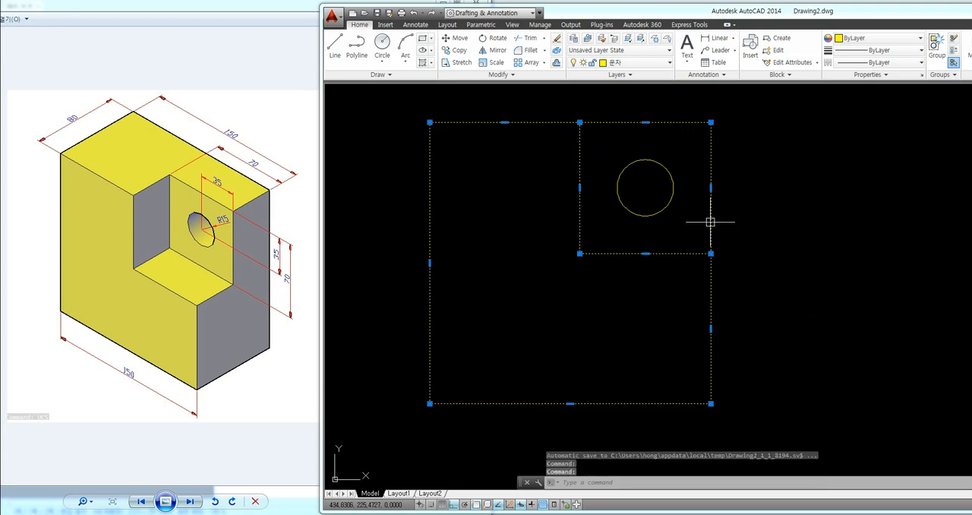
left_click(668, 205)
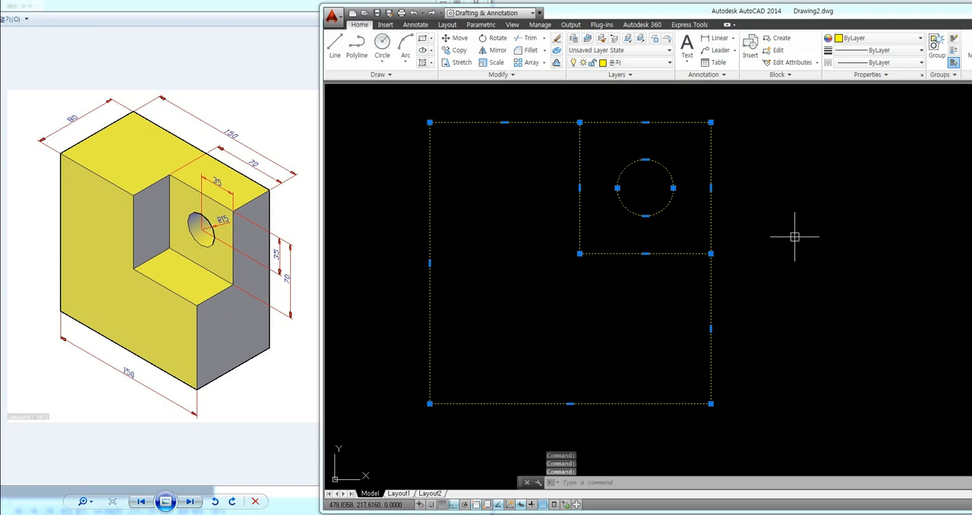
key("ctrl+c")
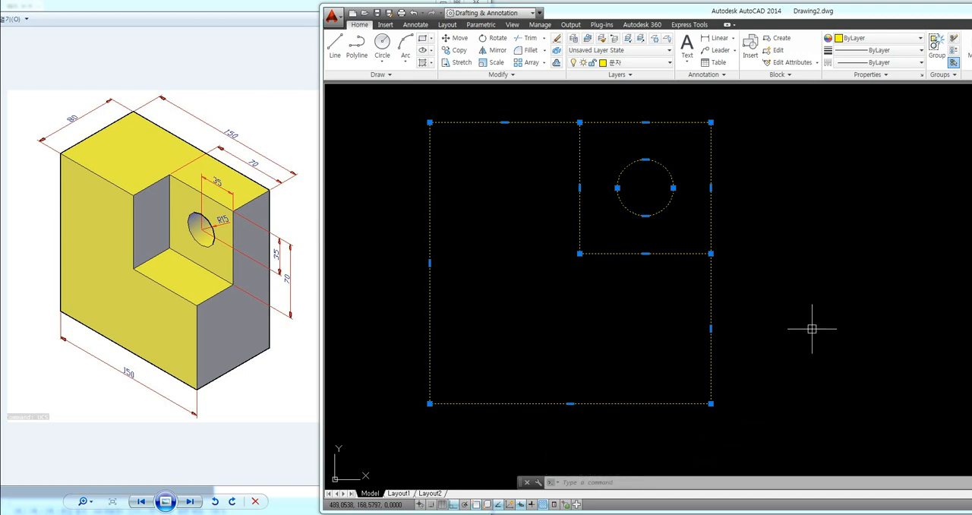
Step: Switch to Notepad and add the note "4. -Vp 엔터" with "1,-1,1 엔터" on the line below it
key("alt+Tab")
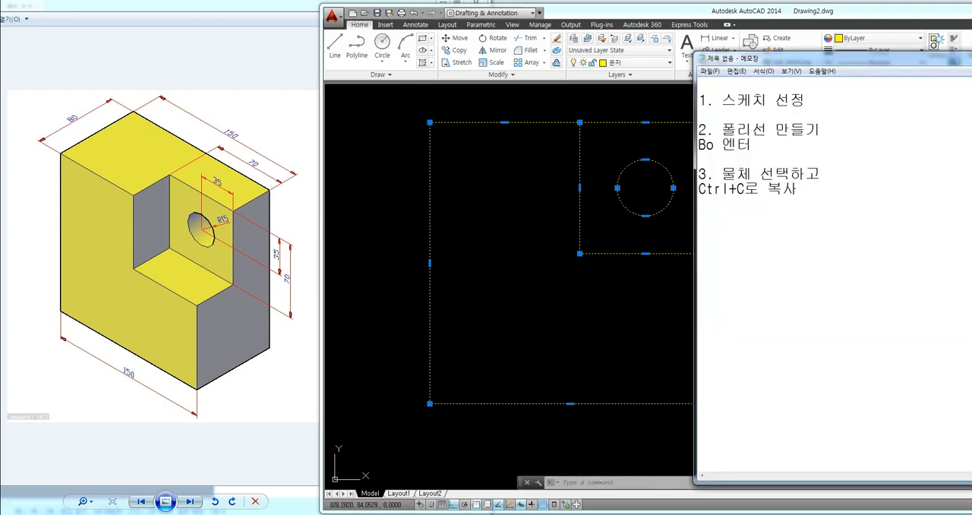
key("Return")
key("Return")
type("4. -Vp")
type("엔터")
key("Return")
type("1,-1,")
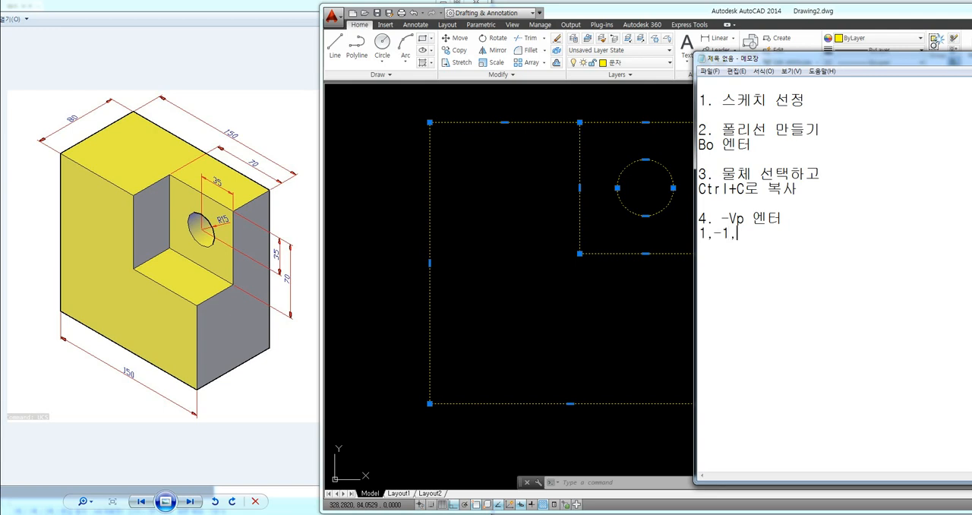
type("1 dpsxj")
key("BackSpace")
key("BackSpace")
key("BackSpace")
type("엔터")
key("Return")
Step: Return to AutoCAD and switch the drawing to an isometric view using the viewpoint 1,-1,1
left_click(610, 309)
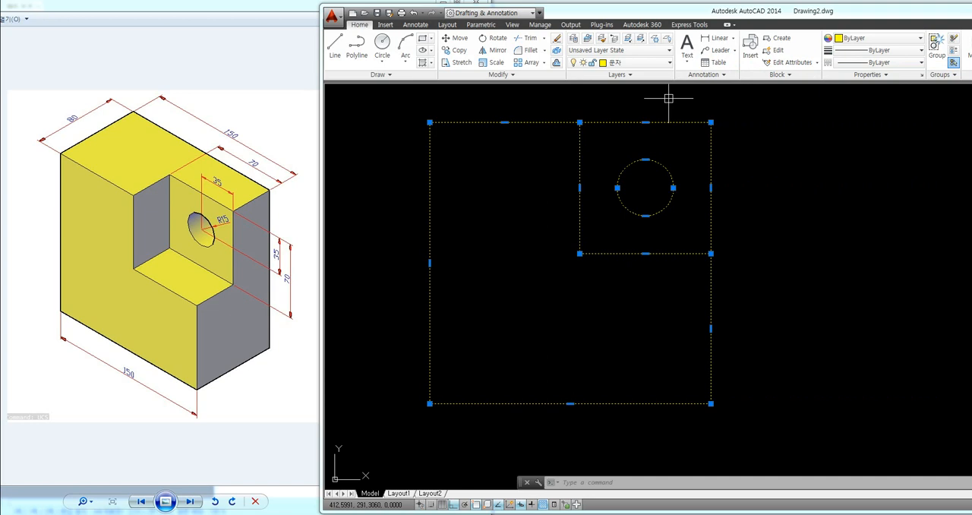
type("-VP")
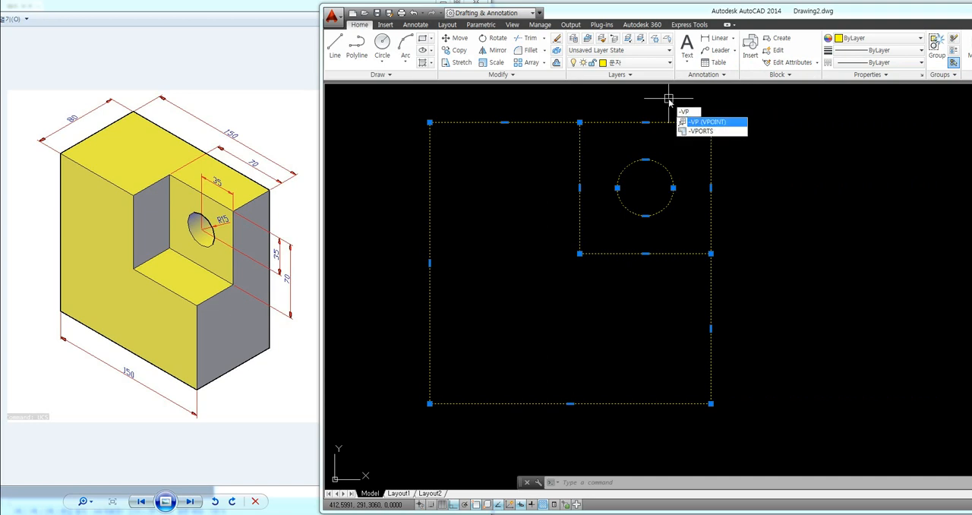
key("Return")
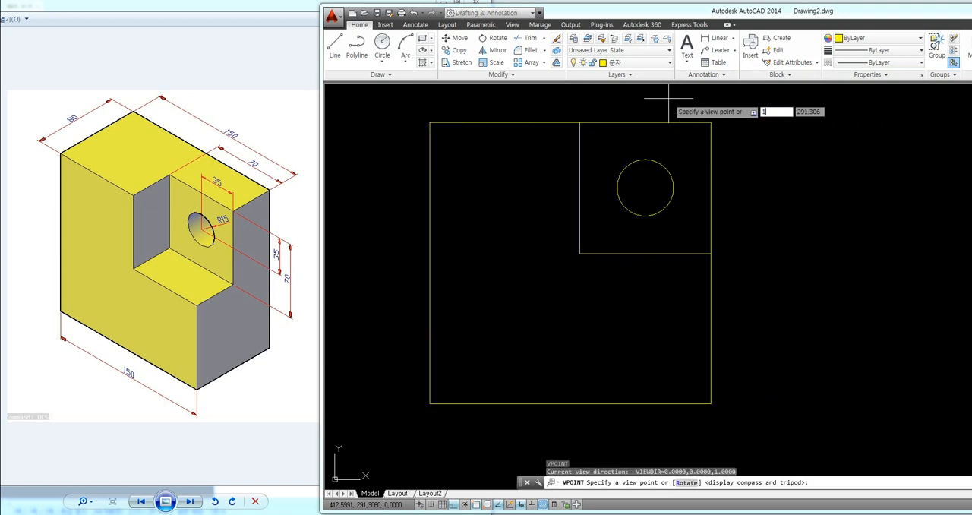
type("1,-1,1")
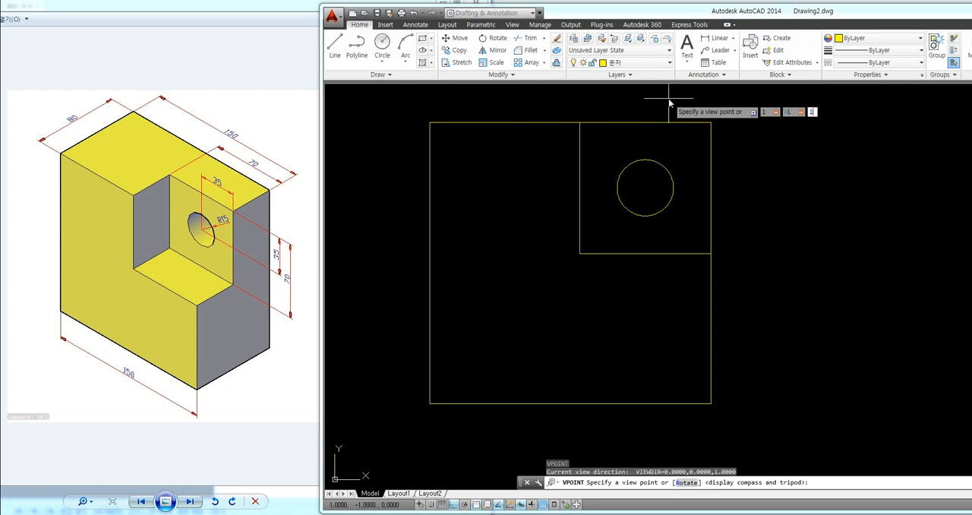
key("Return")
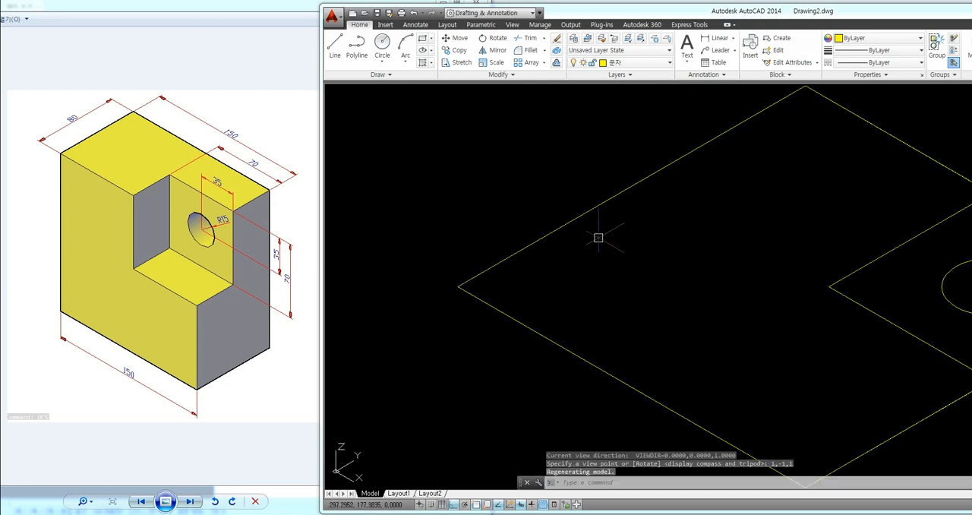
scroll(594, 258, "down", 4)
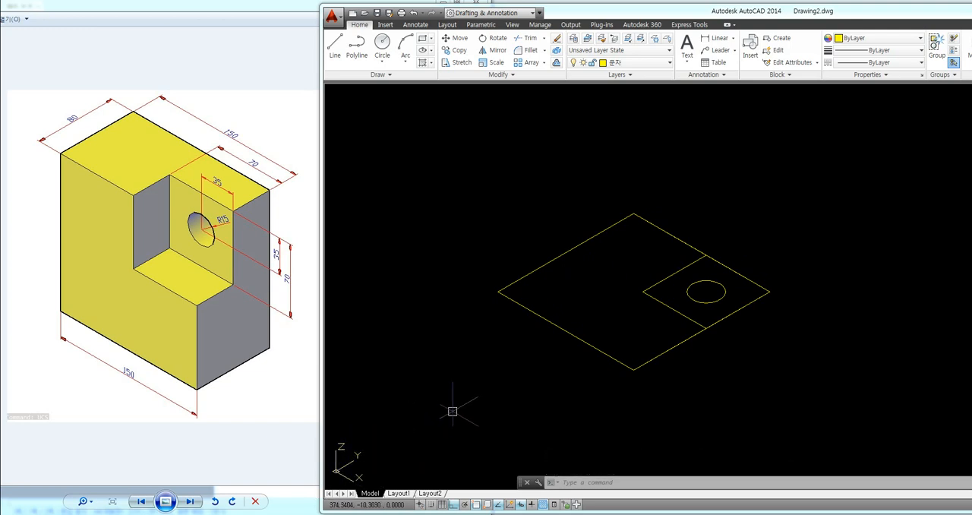
Step: Paste the copied profile flat on the current plane, in the empty space beside the original
mouse_move(613, 316)
middle_mouse_down()
mouse_move(533, 308)
mouse_move(507, 295)
mouse_move(564, 262)
middle_mouse_up()
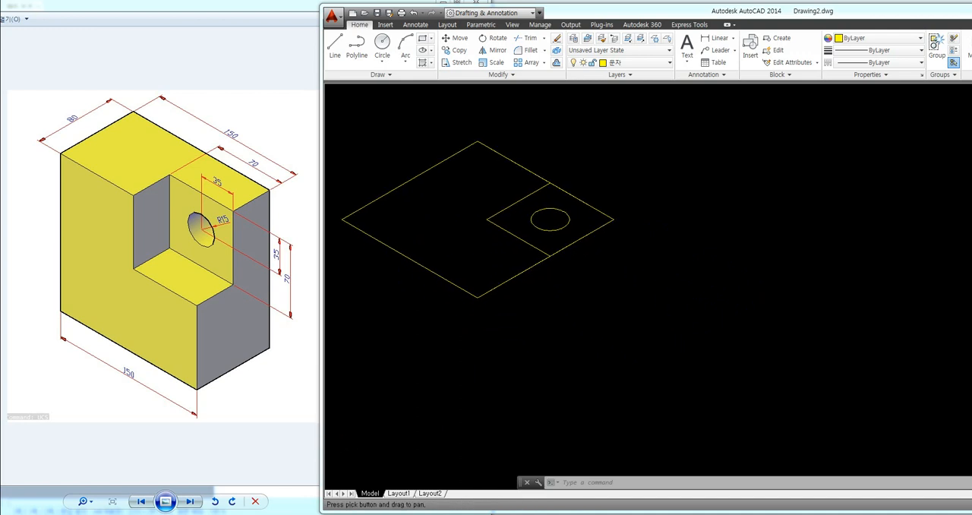
key("ctrl+v")
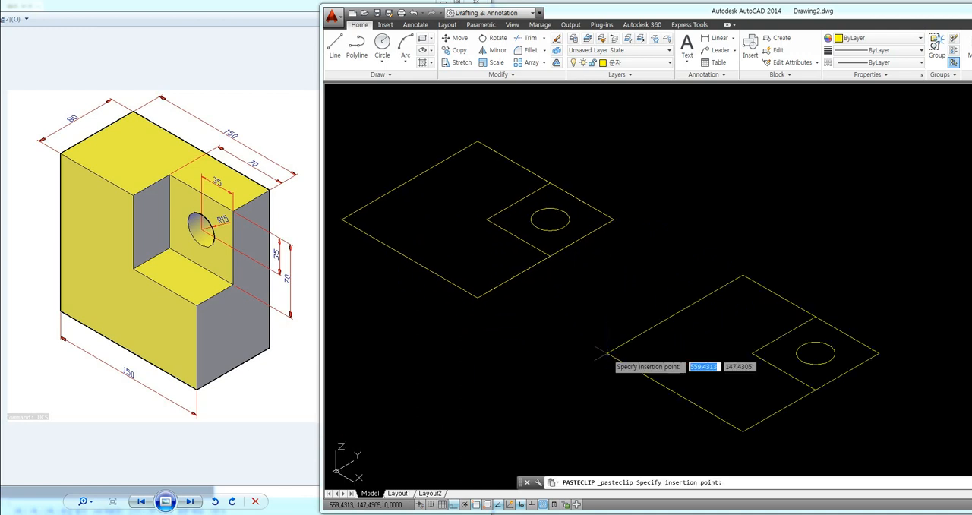
left_click(608, 332)
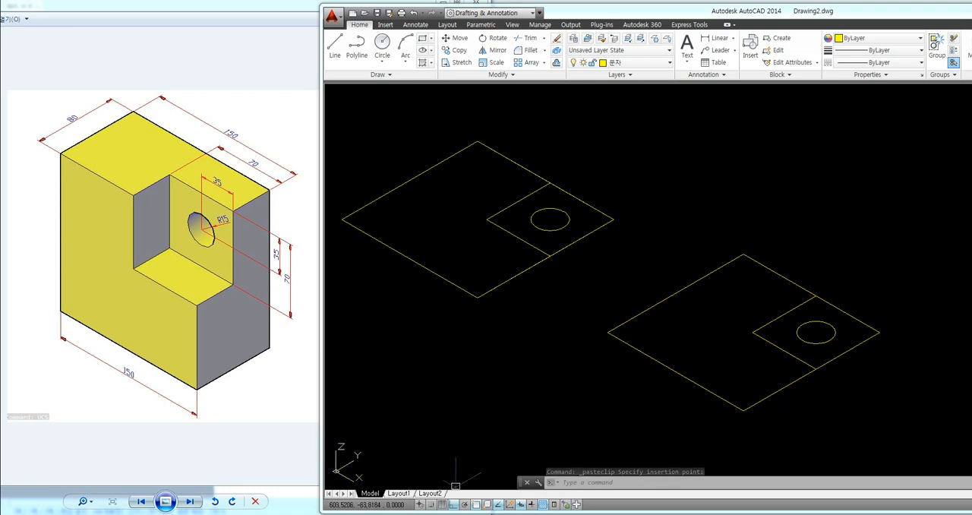
Step: Switch to Notepad and add the note "5. Ucs엔터" with "X 엔터" and "90 엔터" on the lines below it
key("alt+Tab")
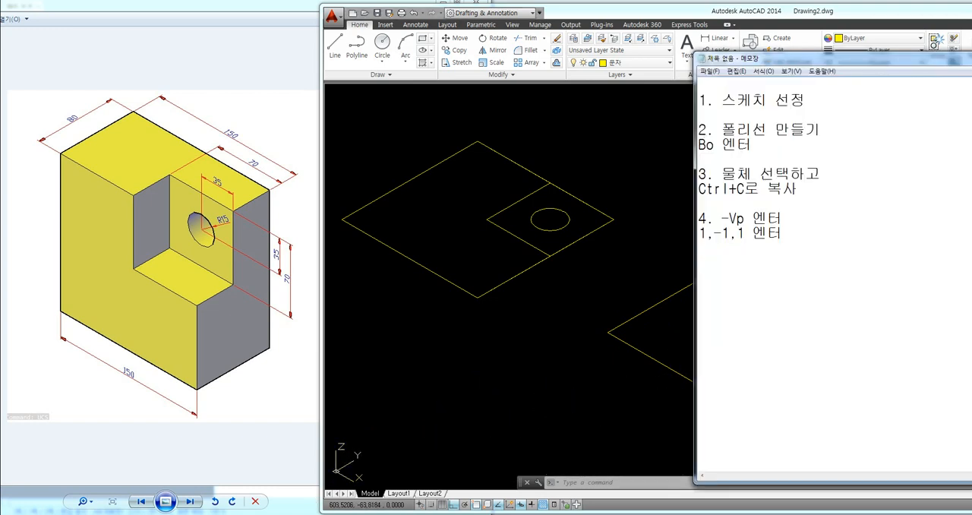
type("Ucs엔터")
key("Return")
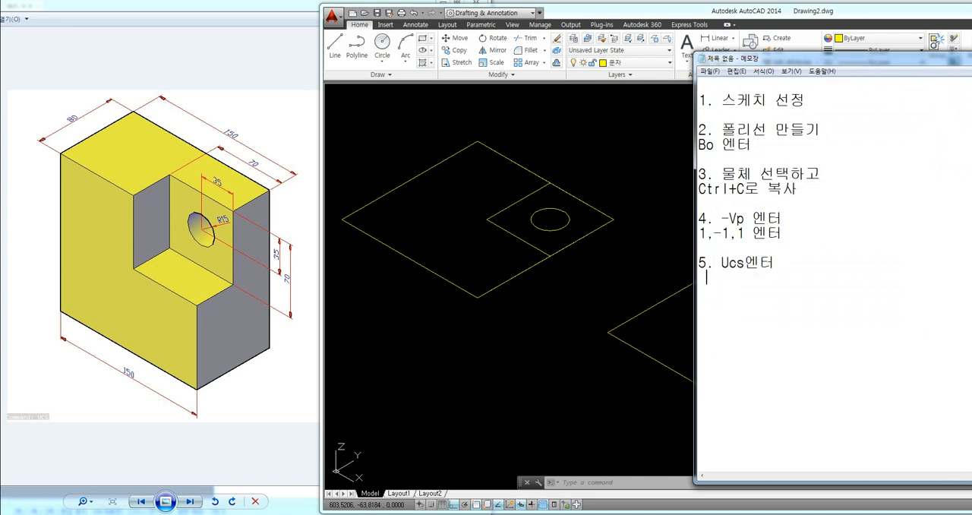
type("X 엔터")
key("Return")
type("90 ")
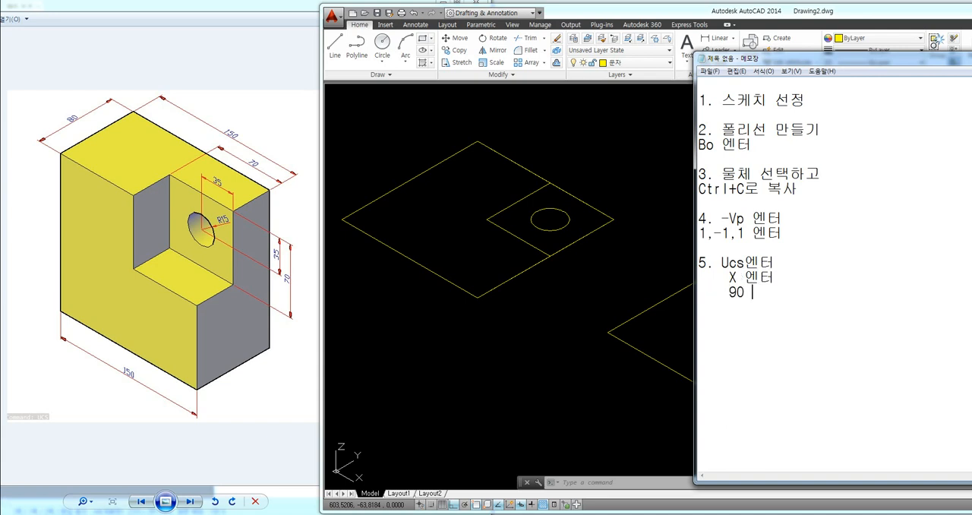
type("엔터")
key("Return")
Step: Return to AutoCAD and rotate the UCS 90 degrees about the X axis
left_click(477, 387)
type("ucs")
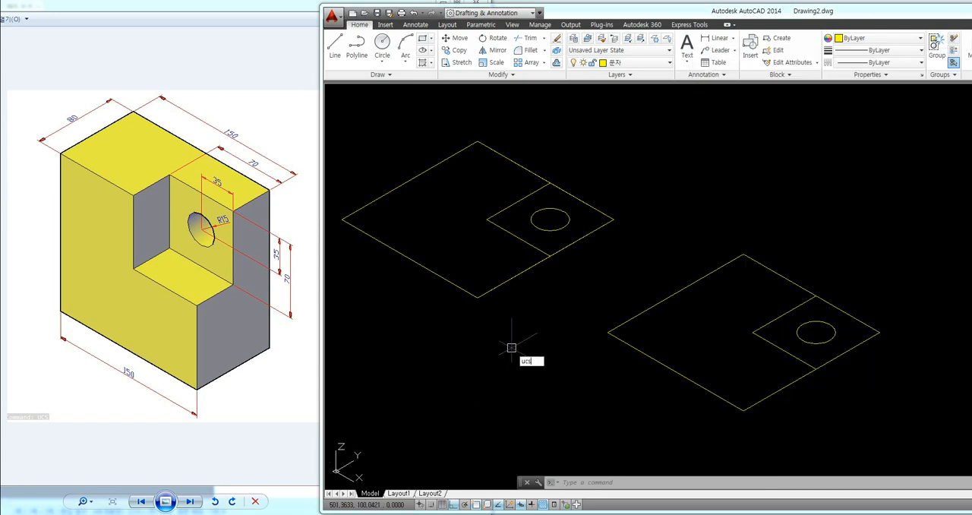
key("Return")
type("x")
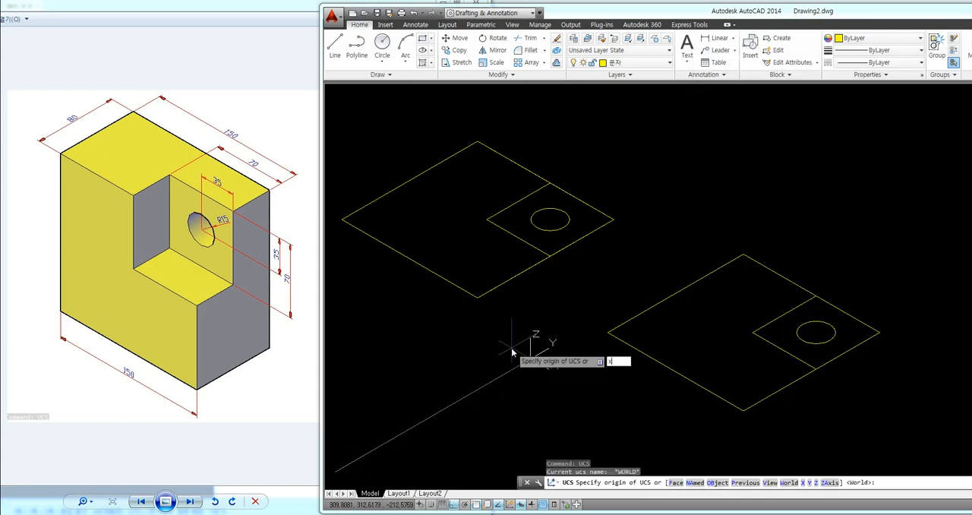
key("Return")
type("90")
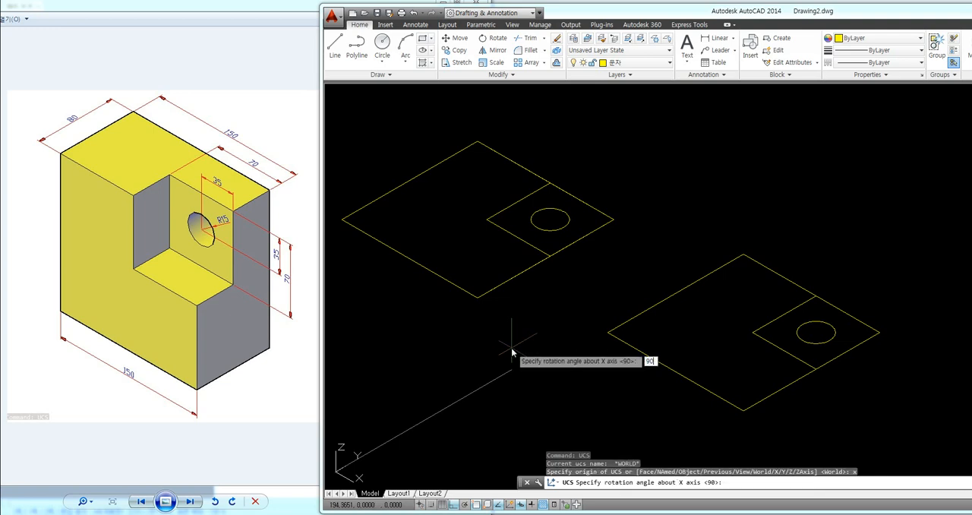
key("Return")
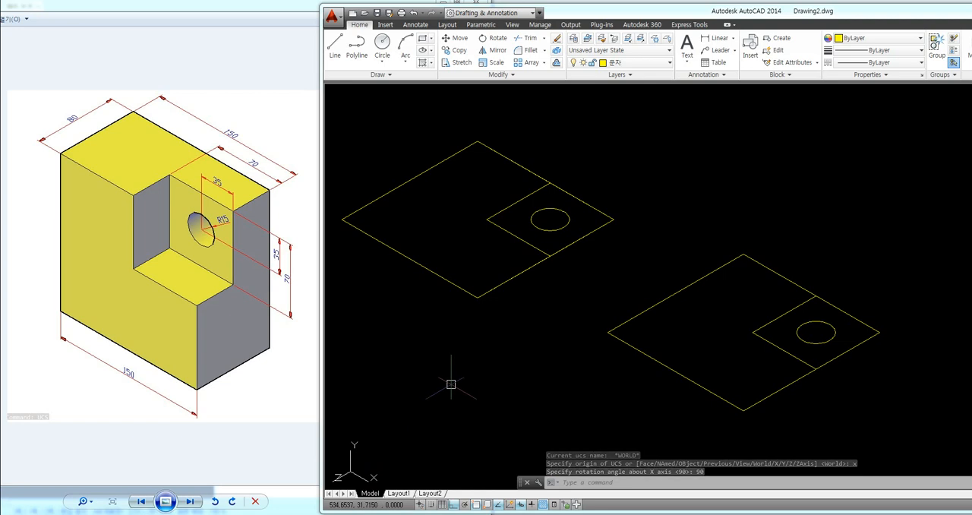
Step: Paste the copied profile upright on the rotated UCS, in the empty space beside the flat copy
key("ctrl+v")
middle_click_drag(651, 325, 414, 322)
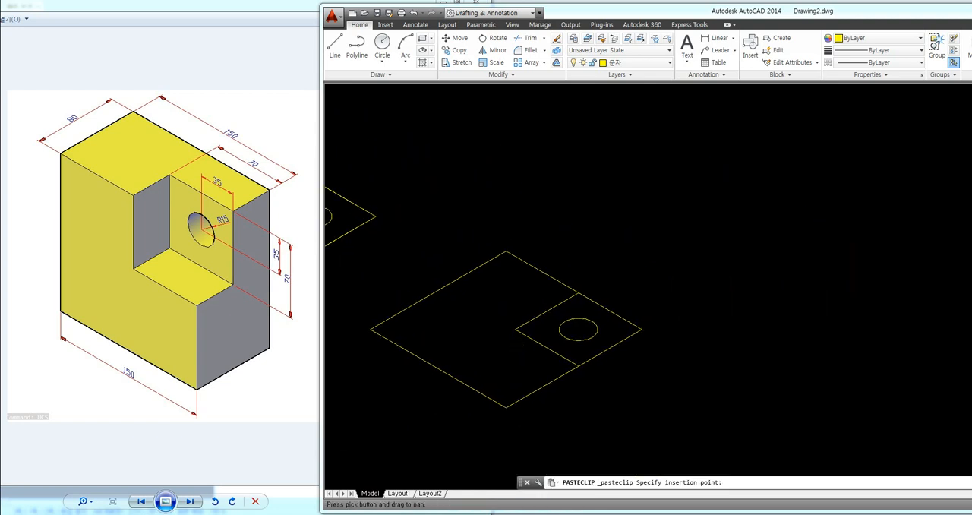
left_click(684, 291)
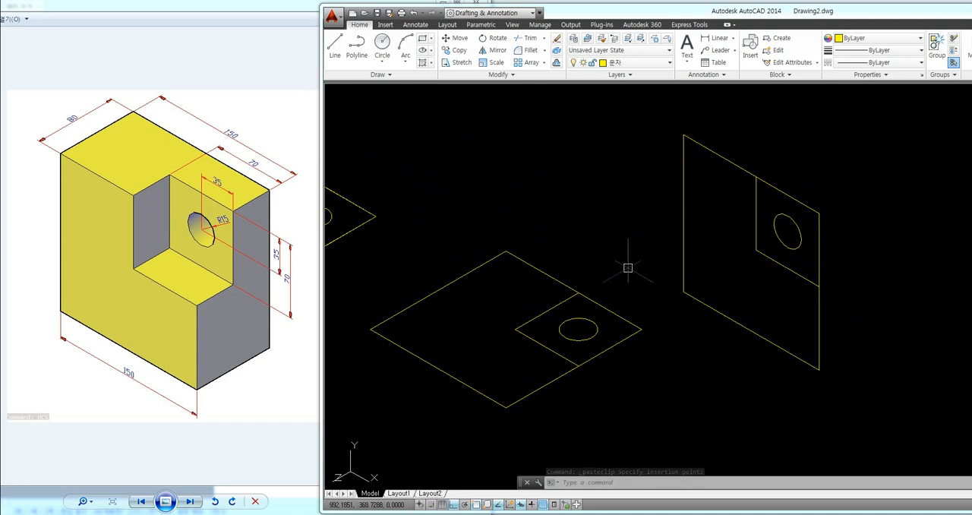
Step: Delete the flat pasted copy of the profile, including its small square and circle
left_click(634, 244)
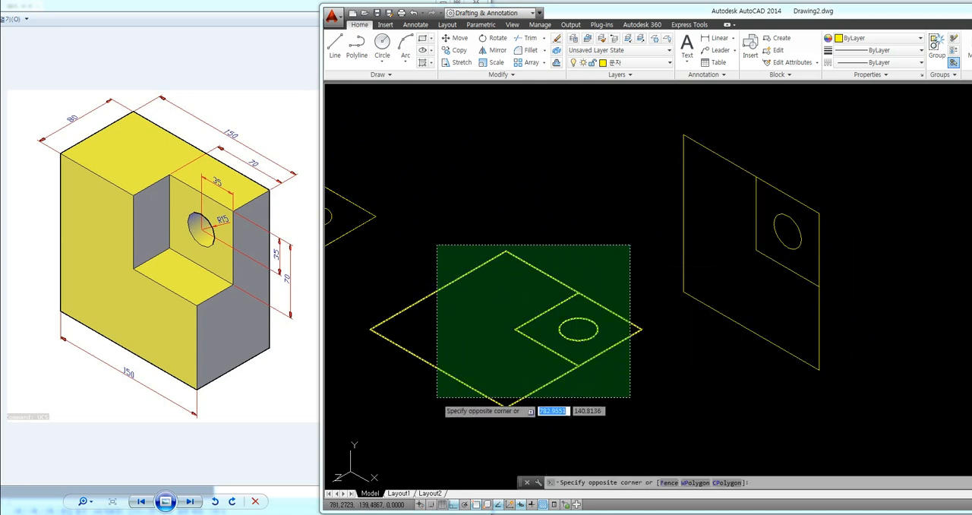
left_click(432, 401)
key("Delete")
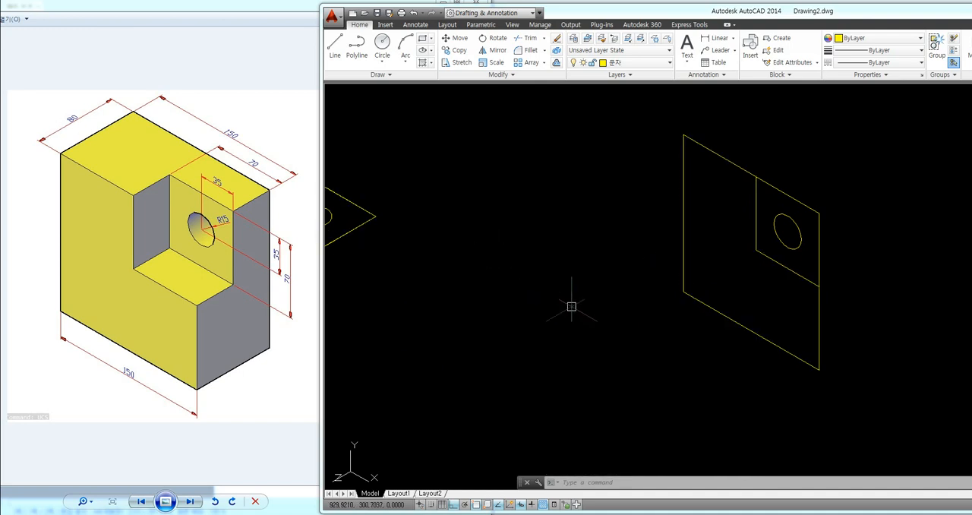
Step: Switch to Notepad and add the line "Ctrl+V로 빈공간에 클릭" below the UCS note
key("alt+Tab")
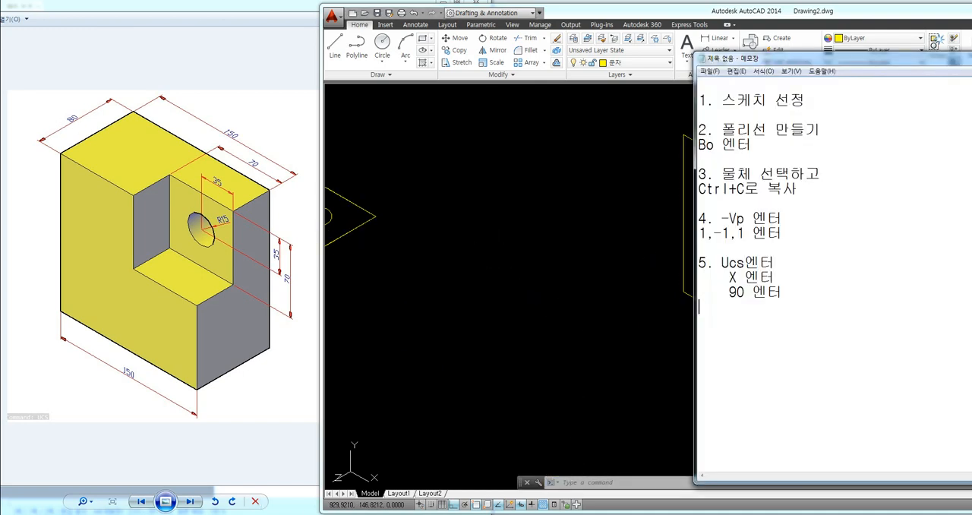
type("Ct")
type("rl+ㅍfh")
type("로 부")
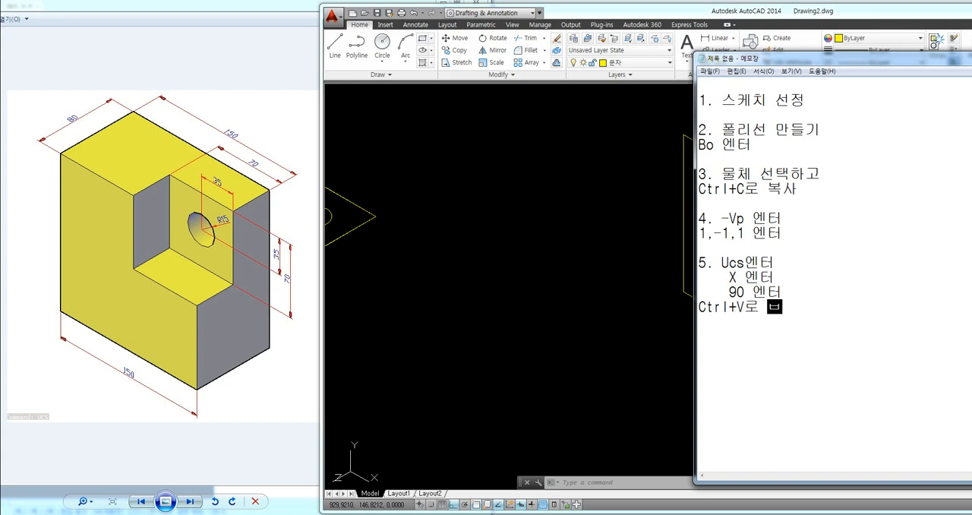
type("ㅣㄴ공간에 클")
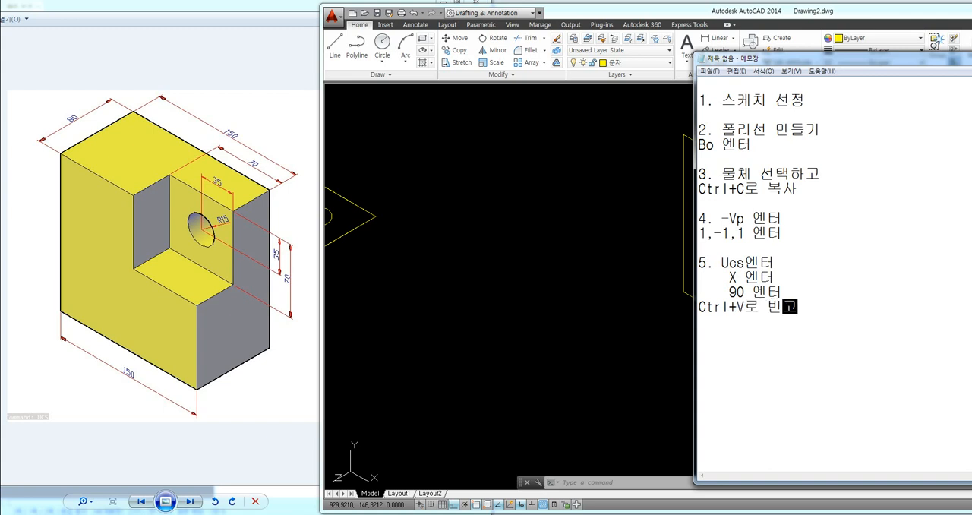
type("릭")
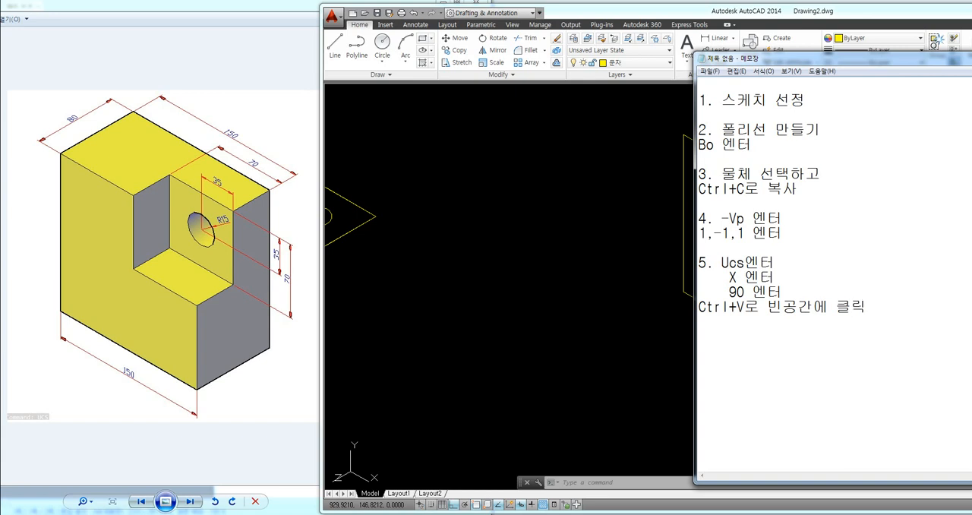
type("6. 두께")
Step: Add the note "6. 두께" with the lines "Ext 엔터", "물체 선택 엔터" and "두께 입력 엔터" below it
key("Return")
type("Ext 엔터")
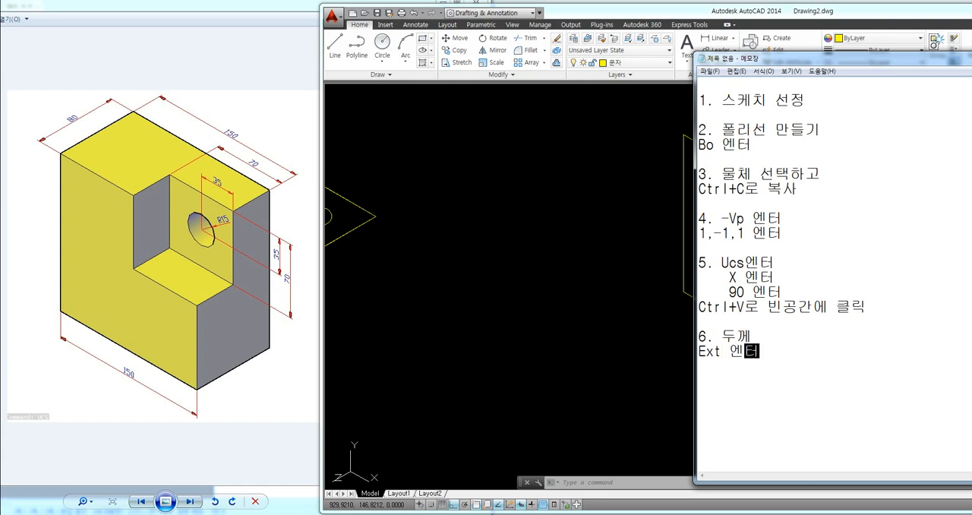
key("Return")
type("물체")
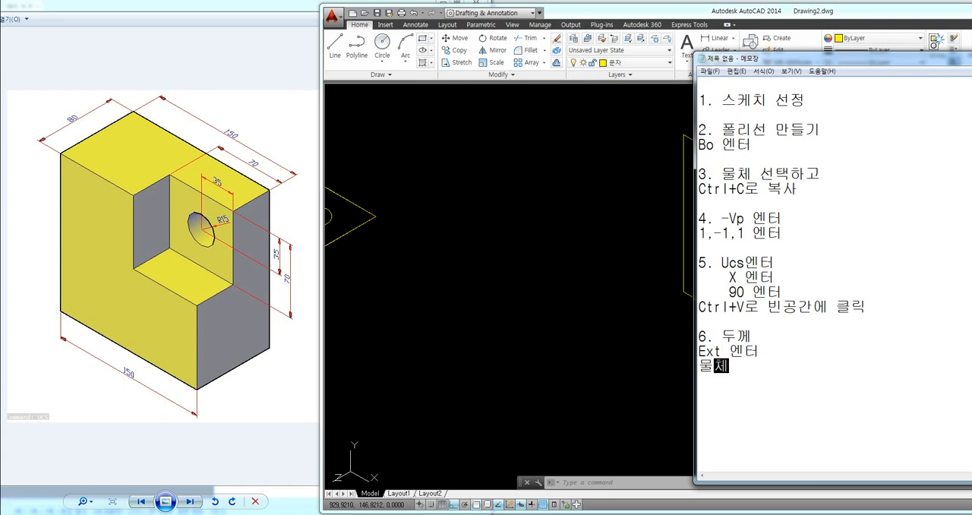
type(" 선택 엔터")
key("Return")
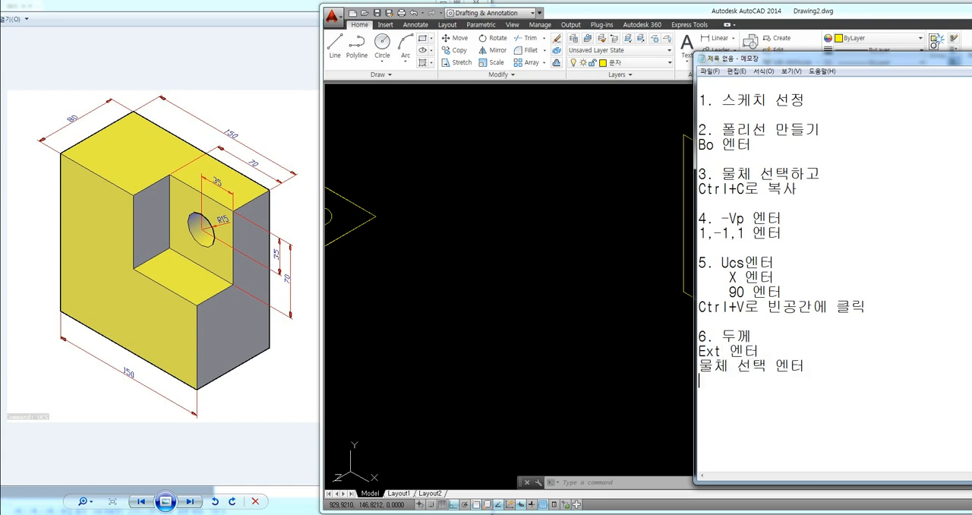
type("두께 입력 엔터")
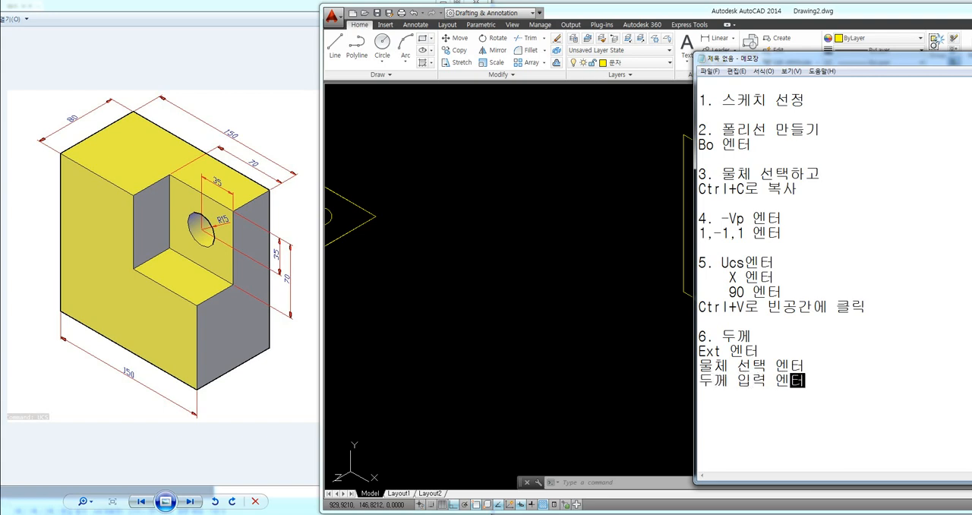
key("Return")
Step: Return to AutoCAD and extrude the upright L-shaped outline to a height of 80
left_click(565, 352)
type("ex")
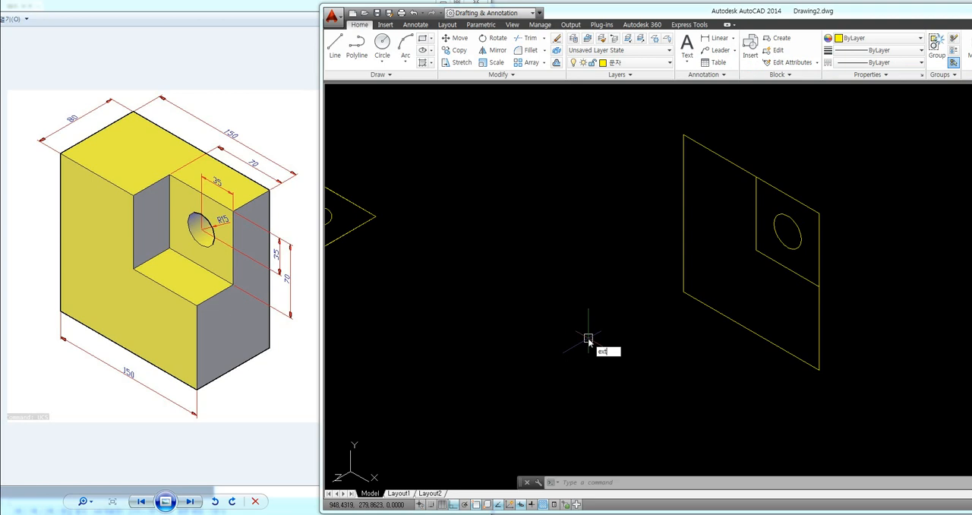
type("t")
key("Return")
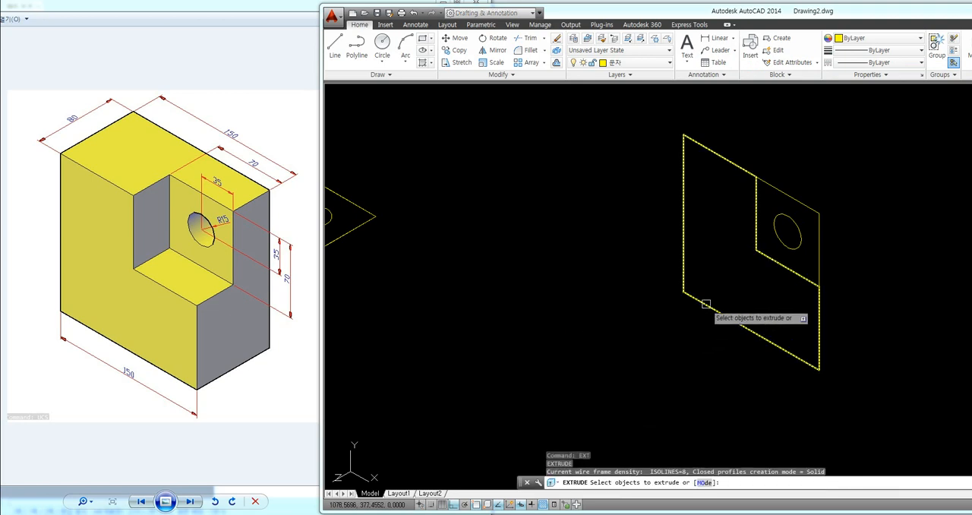
left_click(706, 303)
key("Return")
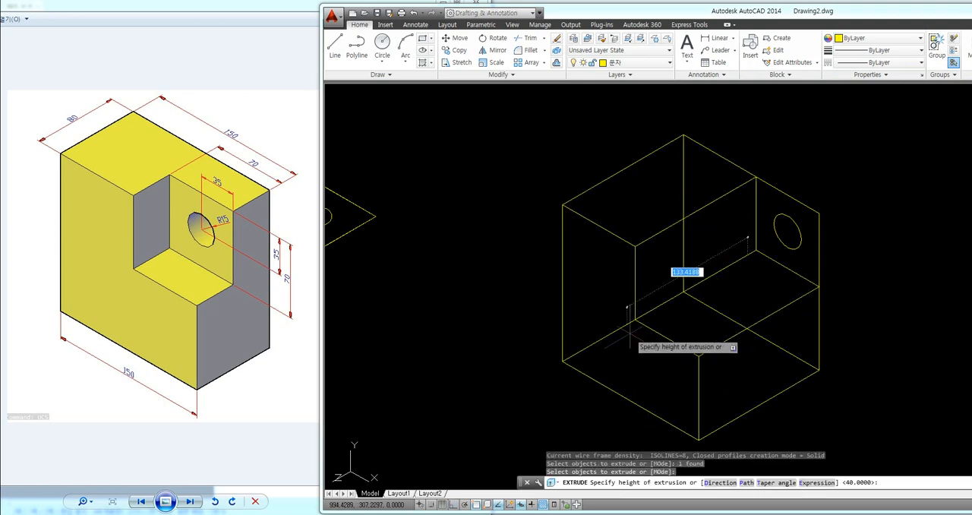
type("80")
key("Return")
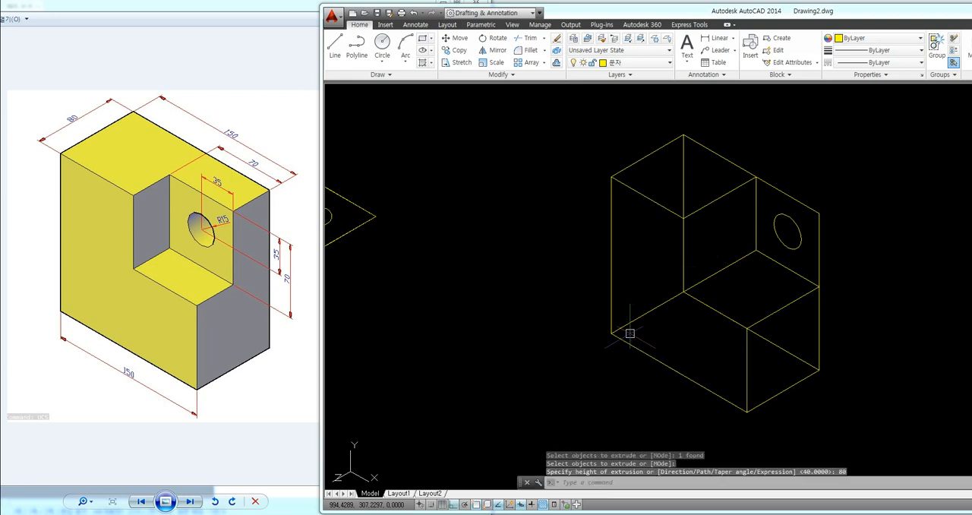
Step: Extrude the small corner square and the circle inside it to a height of 40
key("Return")
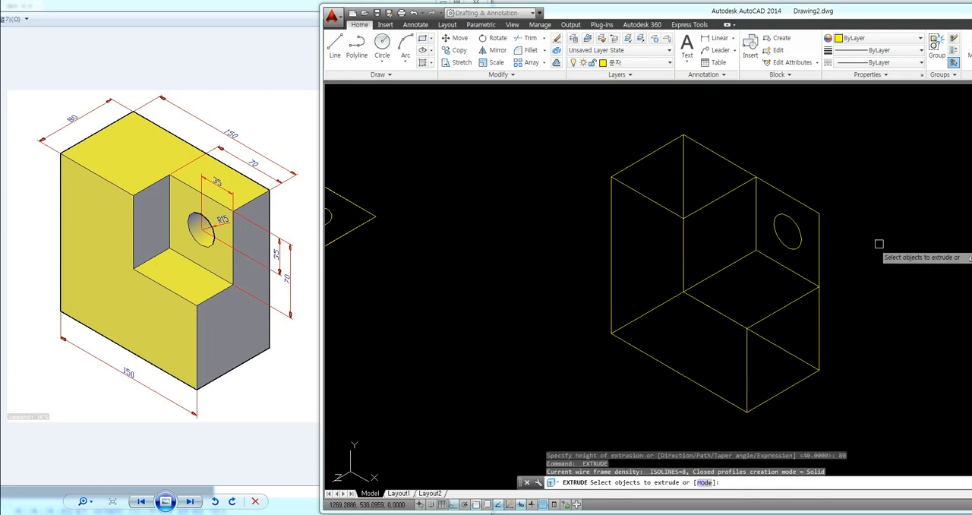
left_click(819, 245)
left_click(801, 237)
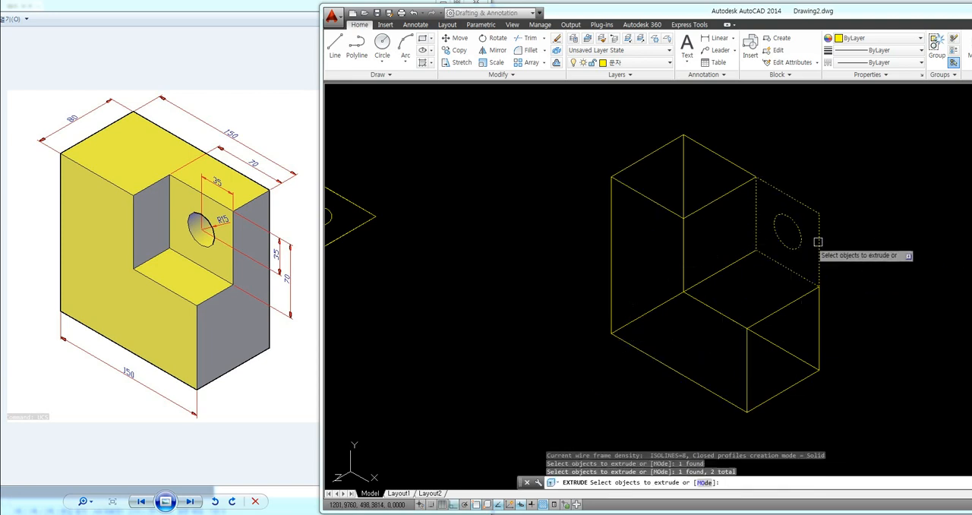
key("Return")
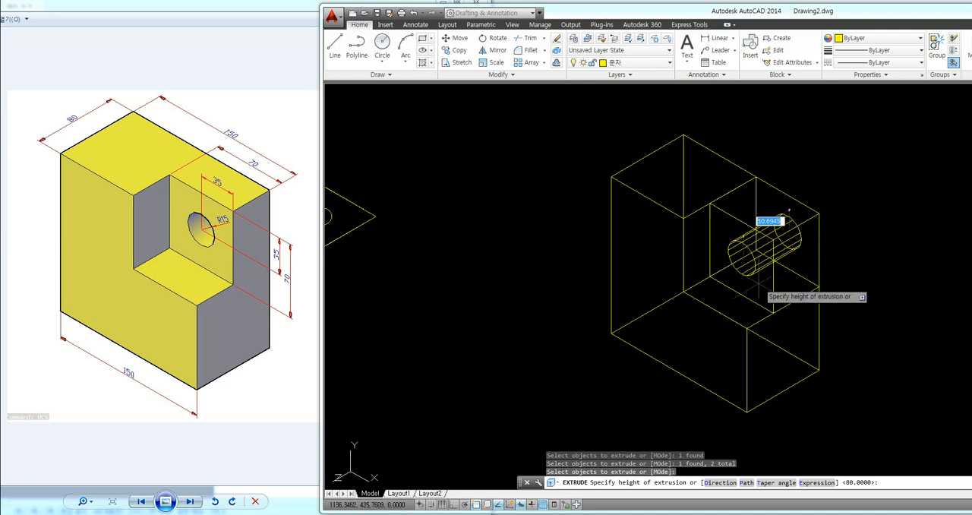
type("40")
key("Return")
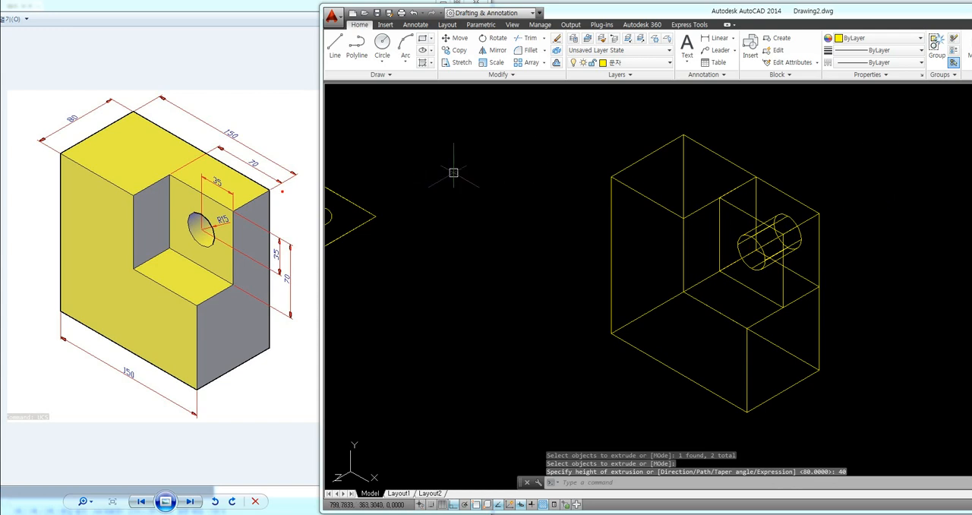
left_click_drag(236, 213, 270, 227)
left_click_drag(271, 191, 297, 216)
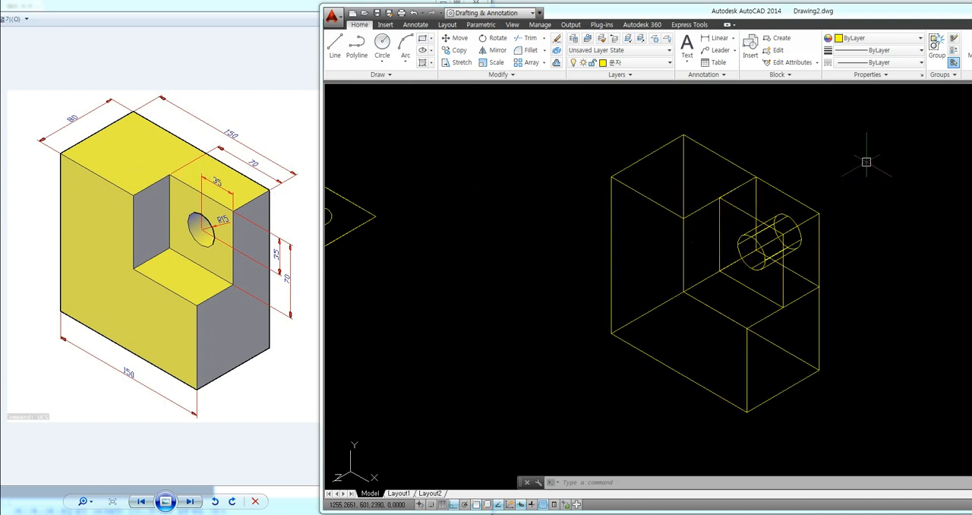
Step: Switch to Notepad and add the note "7. 면처리하기" with the lines "Sha엔터" and "C 엔터 / 2엔터" below it
key("alt+Tab")
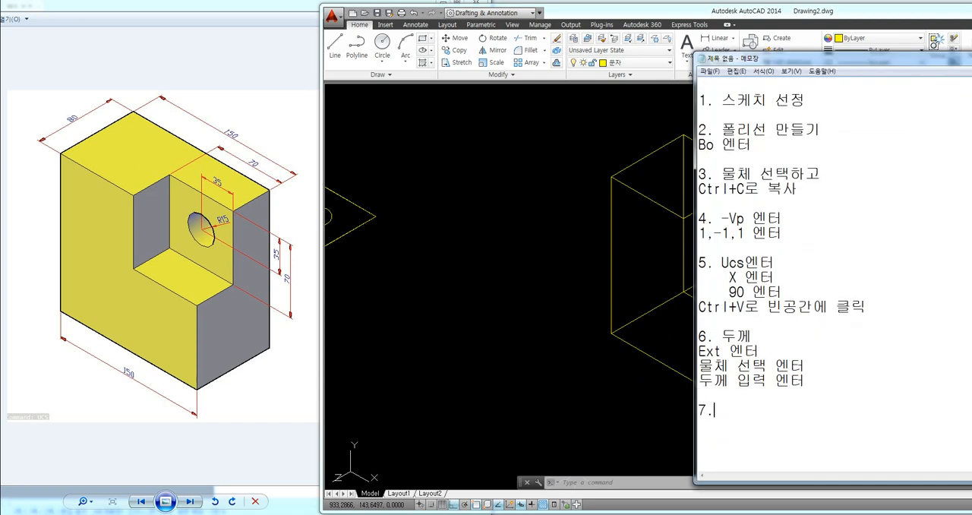
type("면처링하기")
key("Return")
type("Sh")
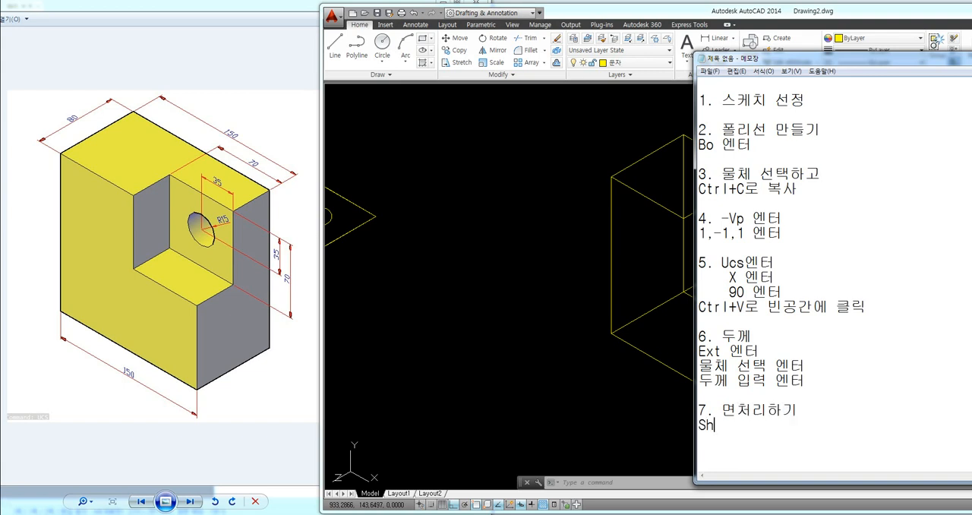
type("a엔터")
key("Return")
type("C 엔터 ")
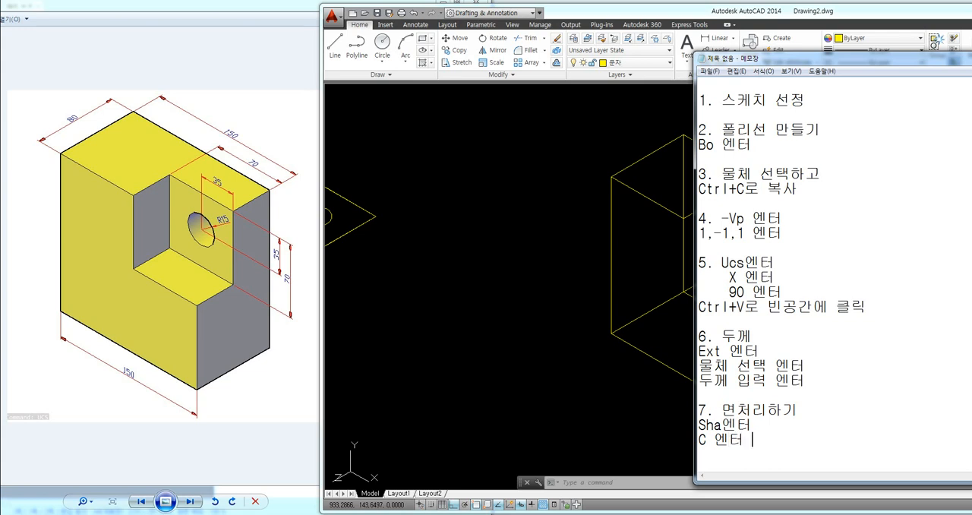
type("/ 2dps")
key("BackSpace")
key("BackSpace")
key("BackSpace")
type("엔터")
Step: Return to AutoCAD and shade the model with the Conceptual visual style using SHADEMODE
left_click(588, 371)
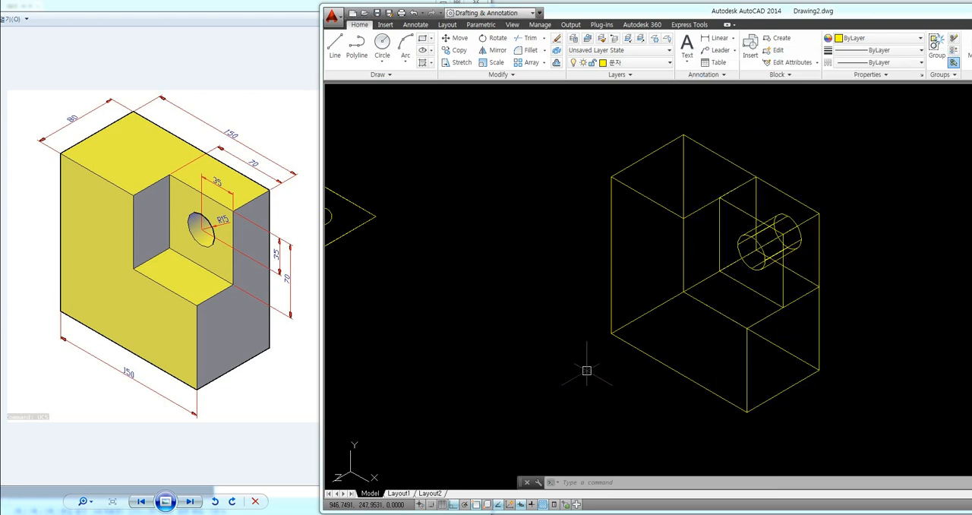
type("sha")
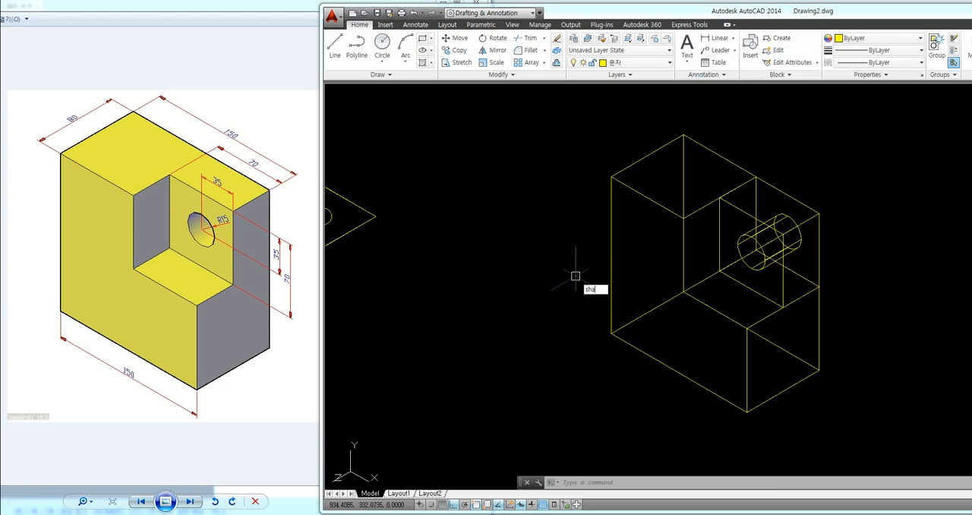
key("Return")
type("c")
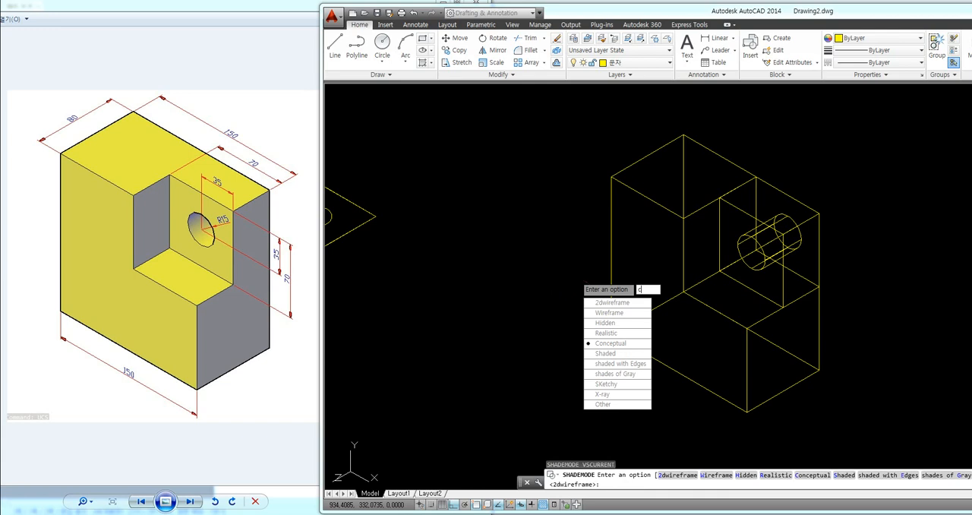
key("Return")
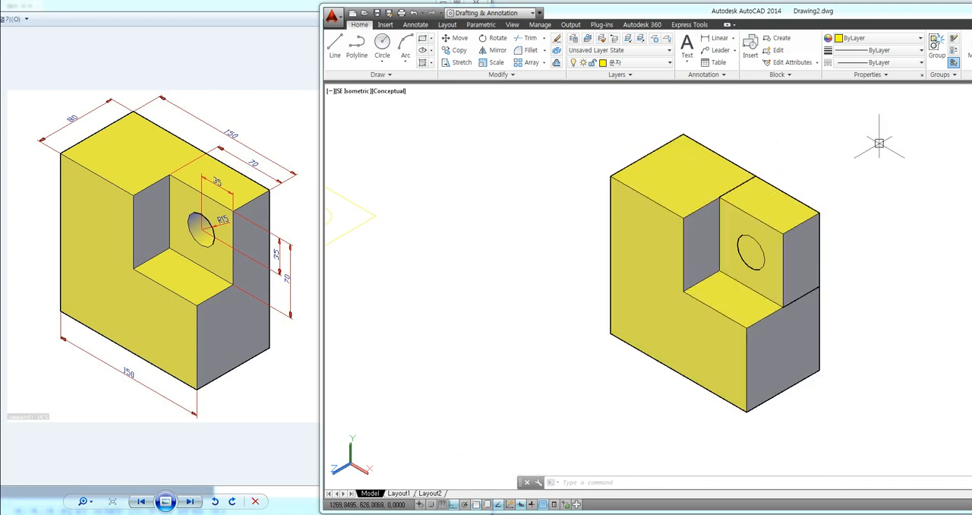
Step: Set the visual style back to 2dwireframe with SHADEMODE
type("SHA")
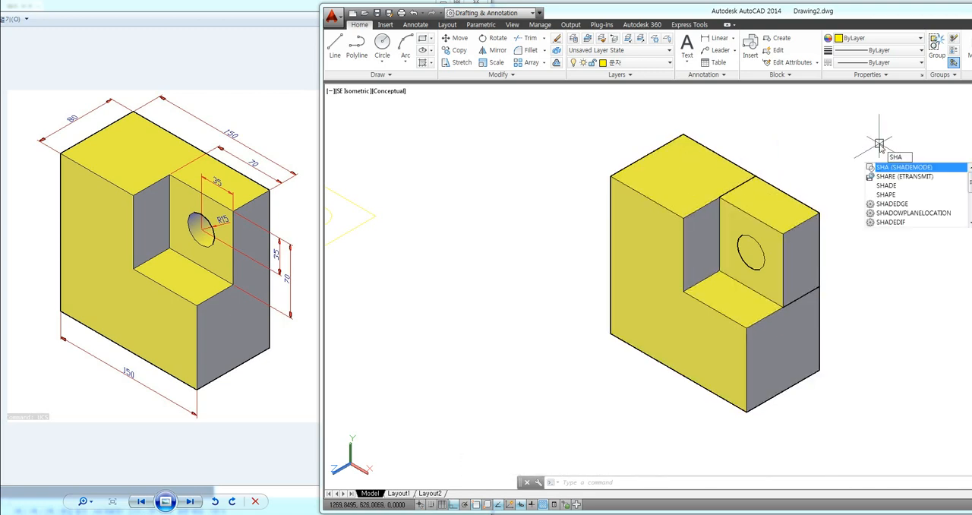
key("Return")
type("2")
key("Return")
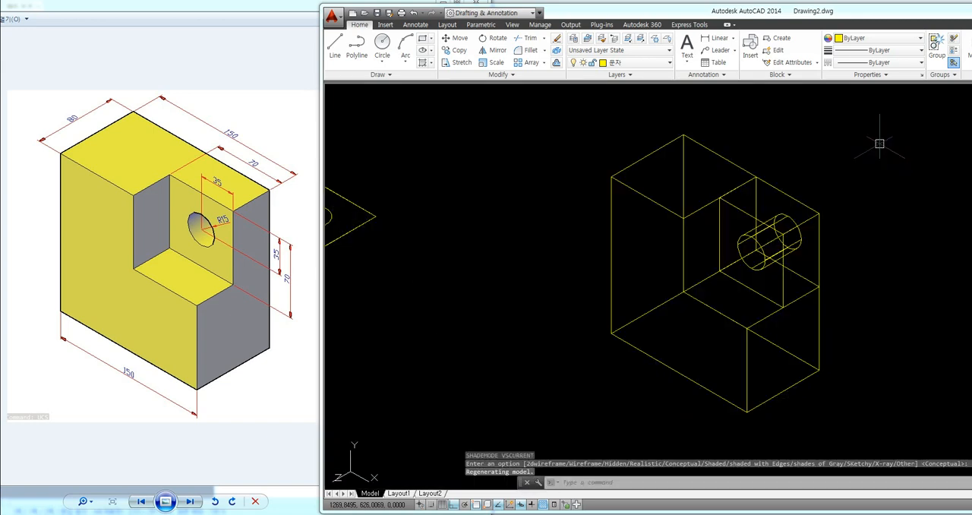
middle_click_drag(873, 148, 785, 146)
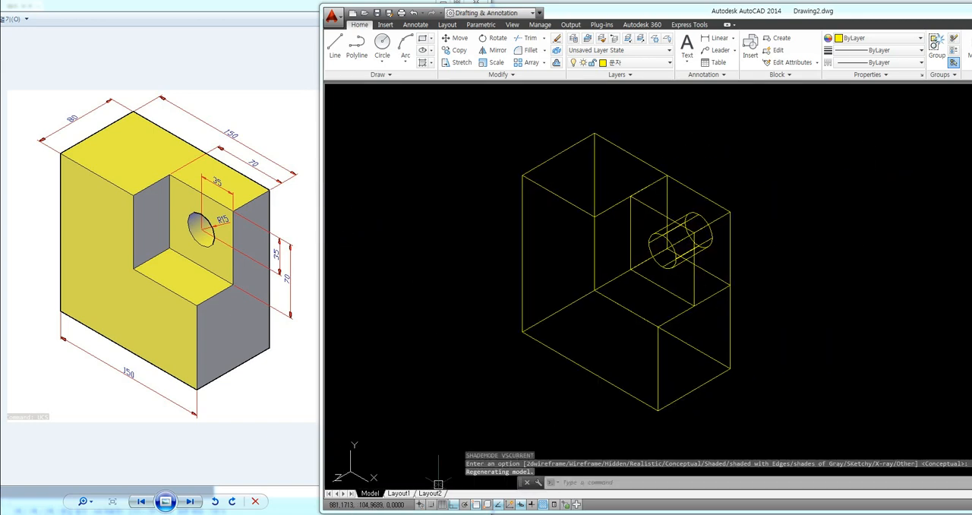
Step: Switch to Notepad and add the heading "8. 빼기" after the shading note, separated by a blank line
key("alt+Tab")
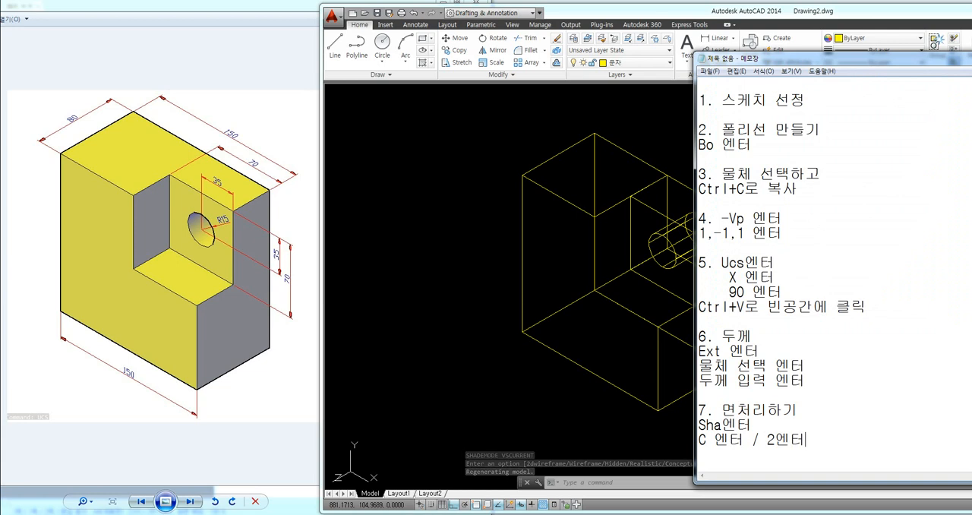
key("Return")
key("Return")
type("8")
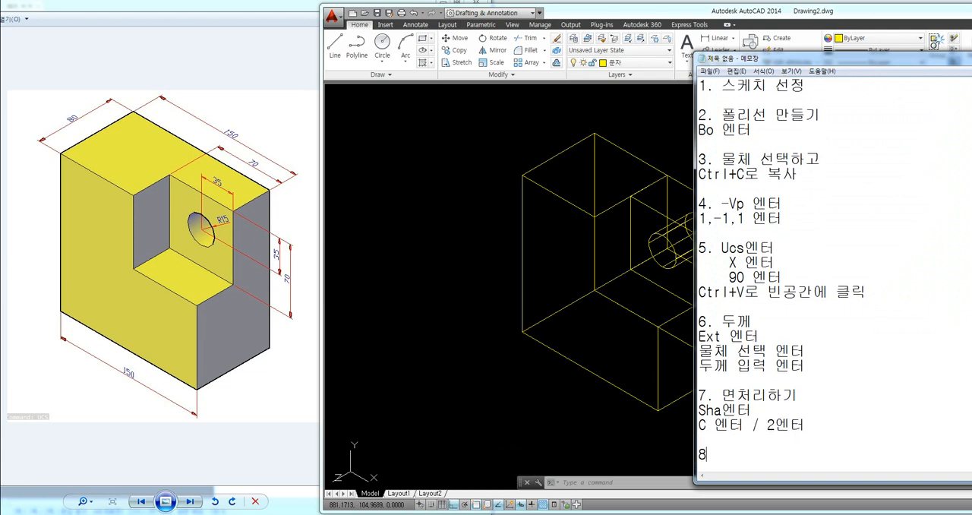
type(".")
type("빼기")
key("Return")
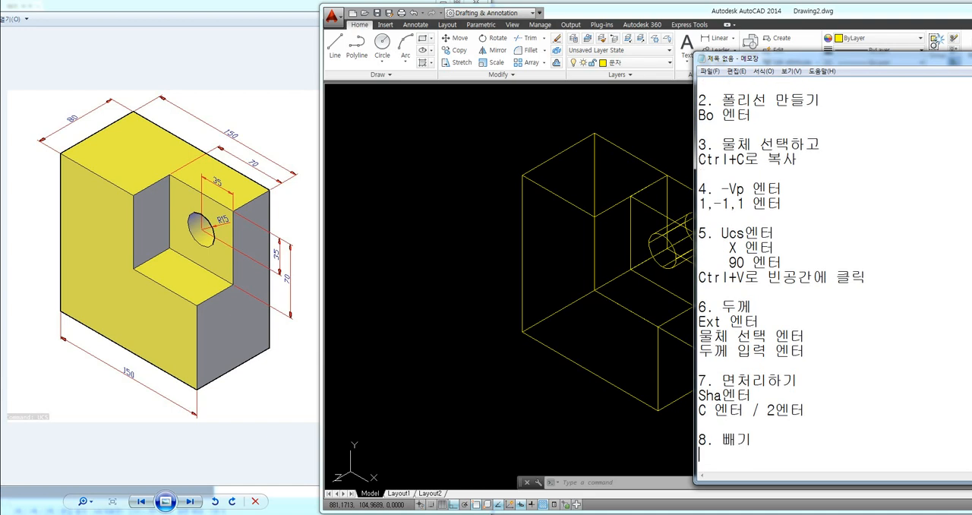
Step: Add the lines "Su엔터", "남을물체 선택 엔터" and "빼야할 물체 선택 엔터" under the "8. 빼기" heading
type("Su엔터")
key("Return")
type("남을물체")
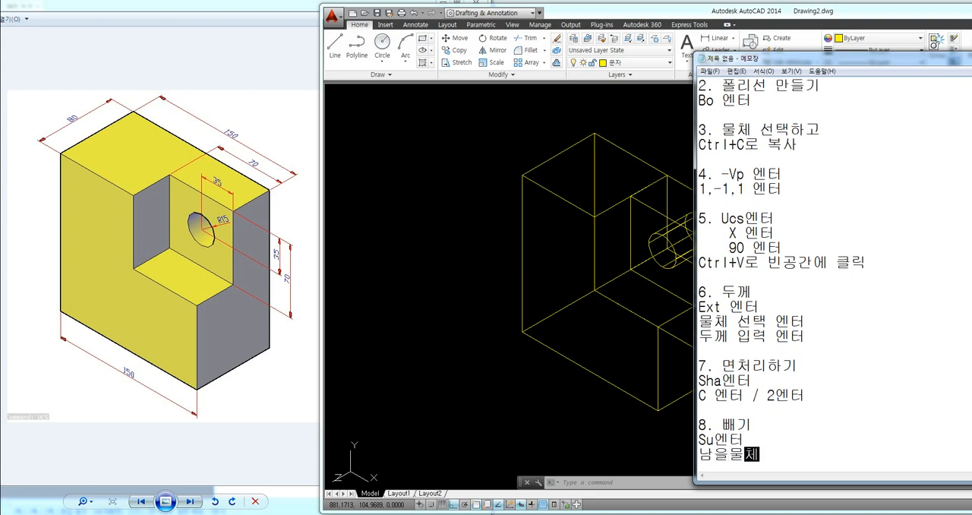
type(" 선택 엔터")
key("Return")
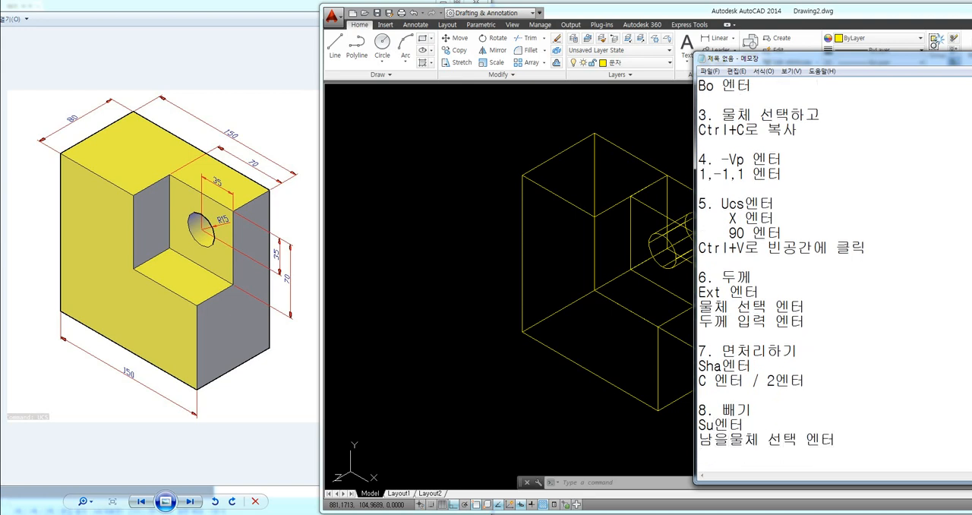
type("빼야할 물")
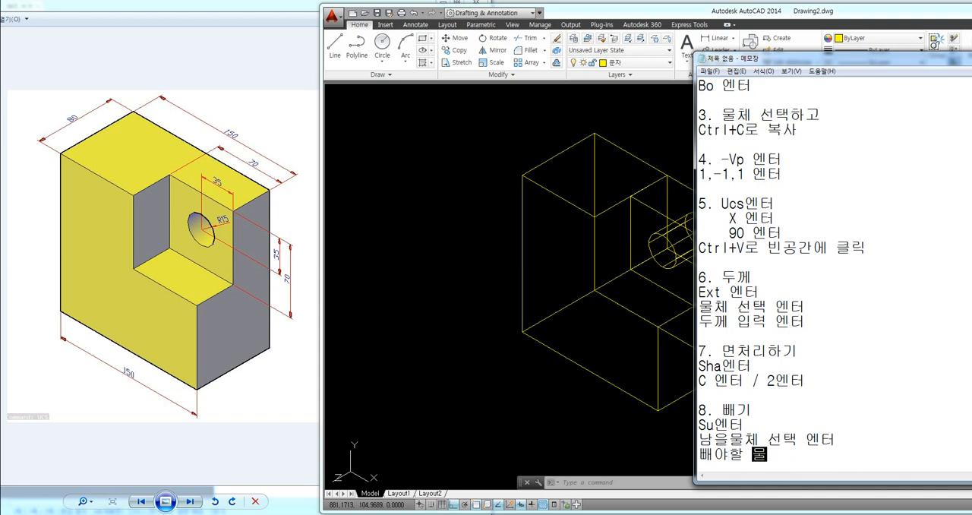
type("체 선택 엔터")
key("Return")
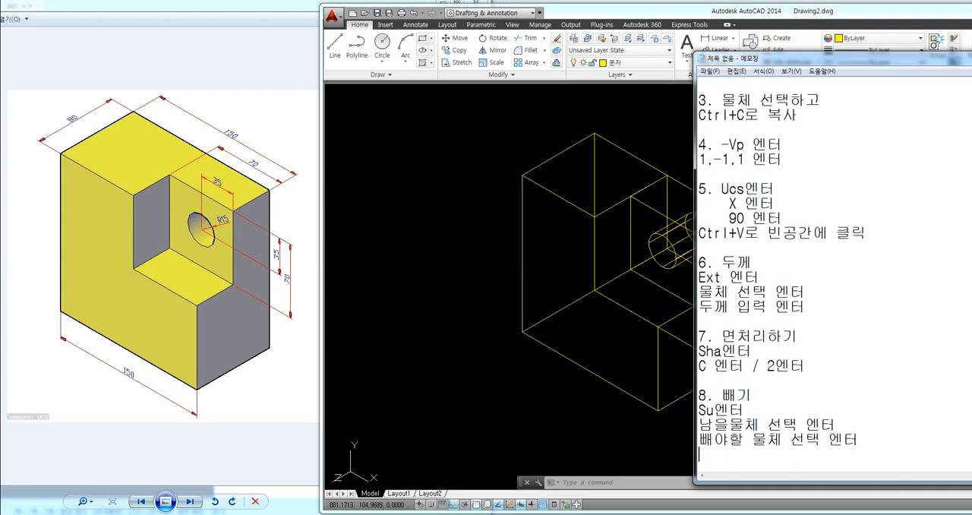
key("Return")
key("Return")
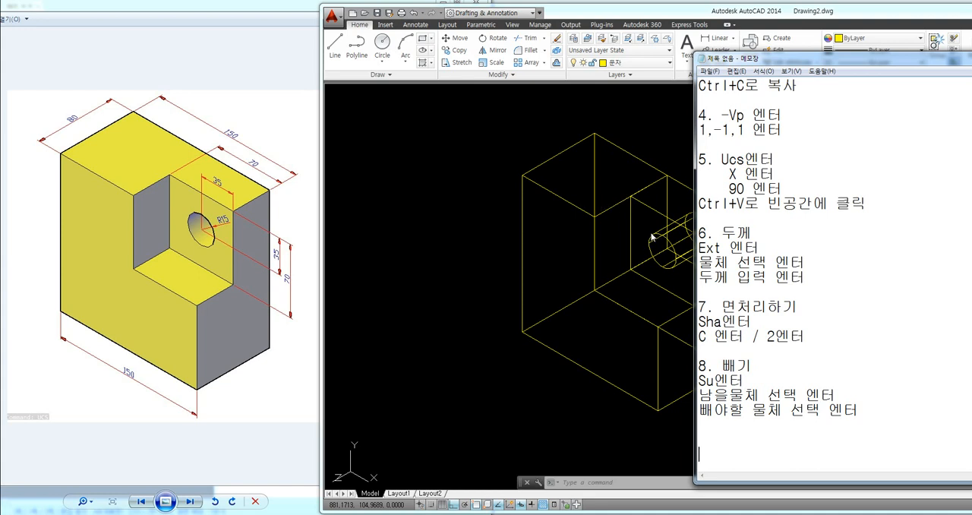
Step: Return to AutoCAD and subtract the cylinder from the L-shaped solid and the small block together
left_click(462, 344)
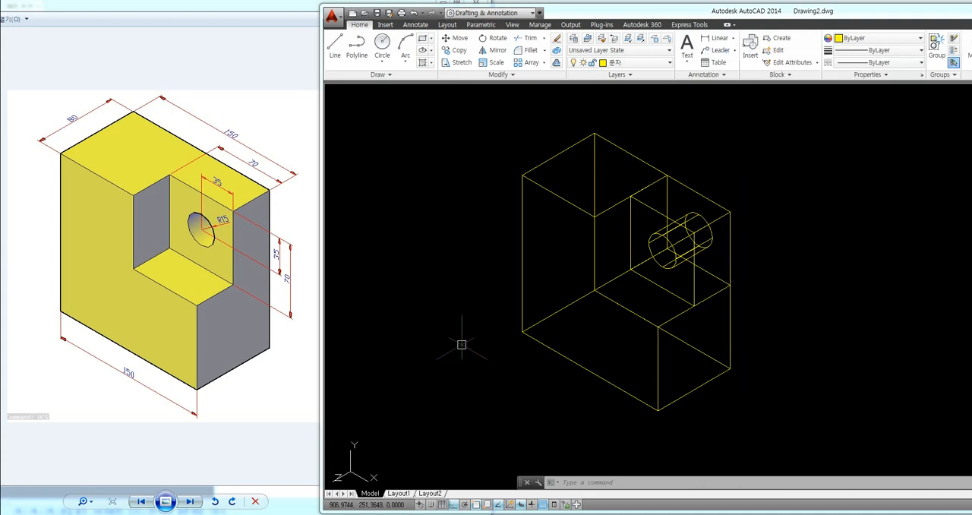
type("su")
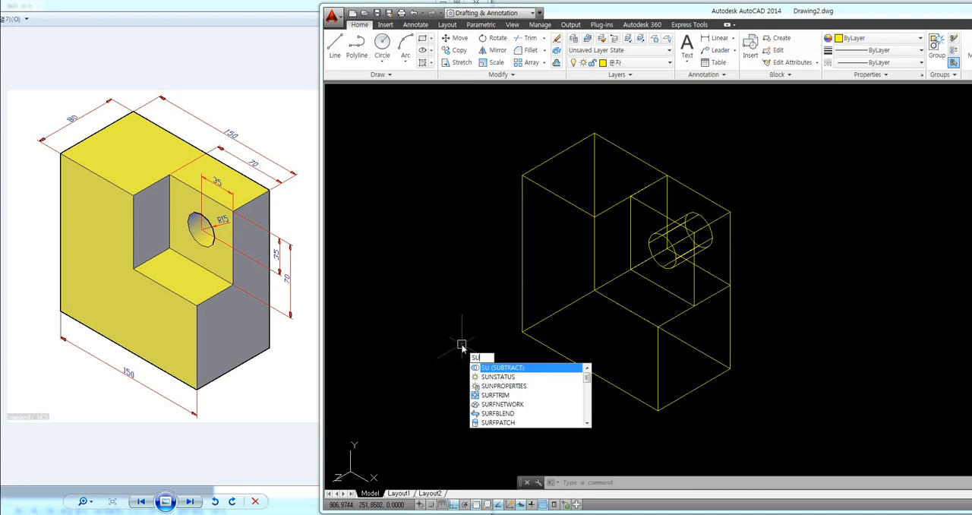
key("Return")
left_click(535, 340)
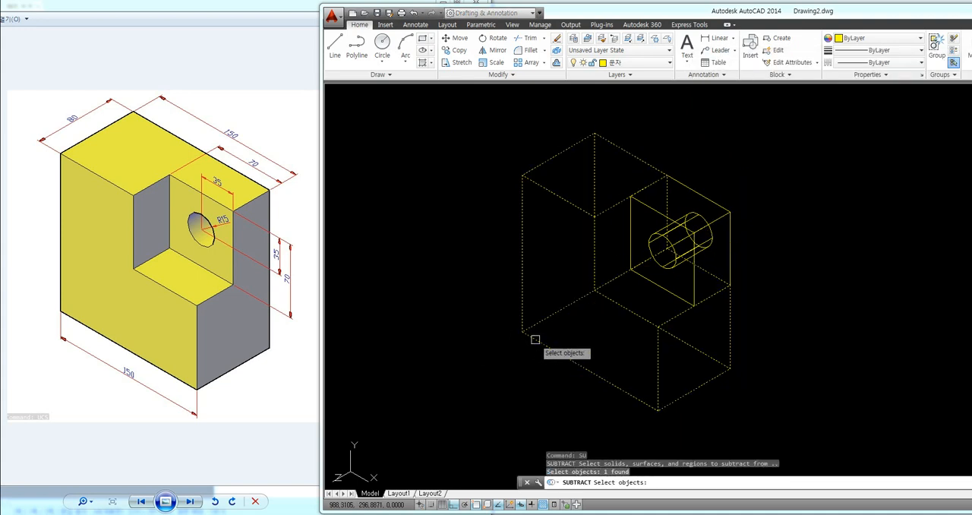
left_click(654, 282)
key("Return")
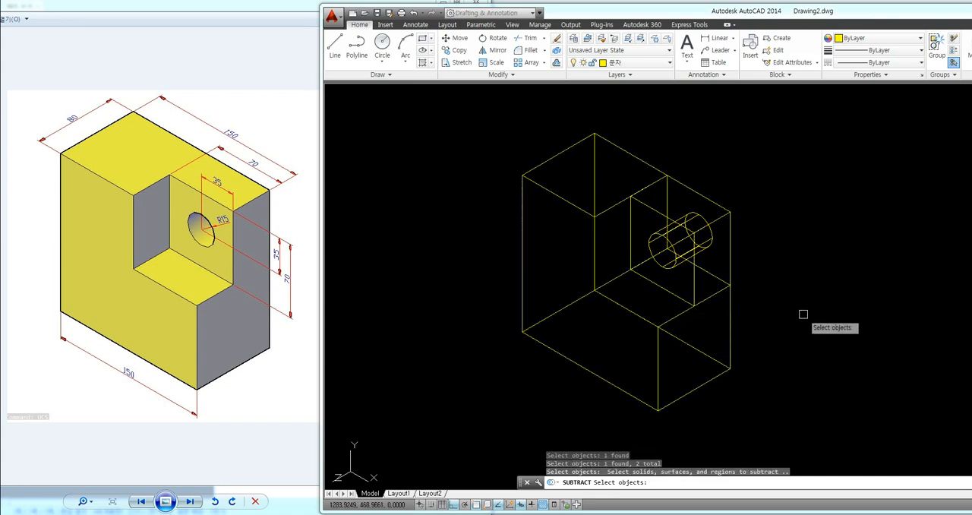
left_click(671, 265)
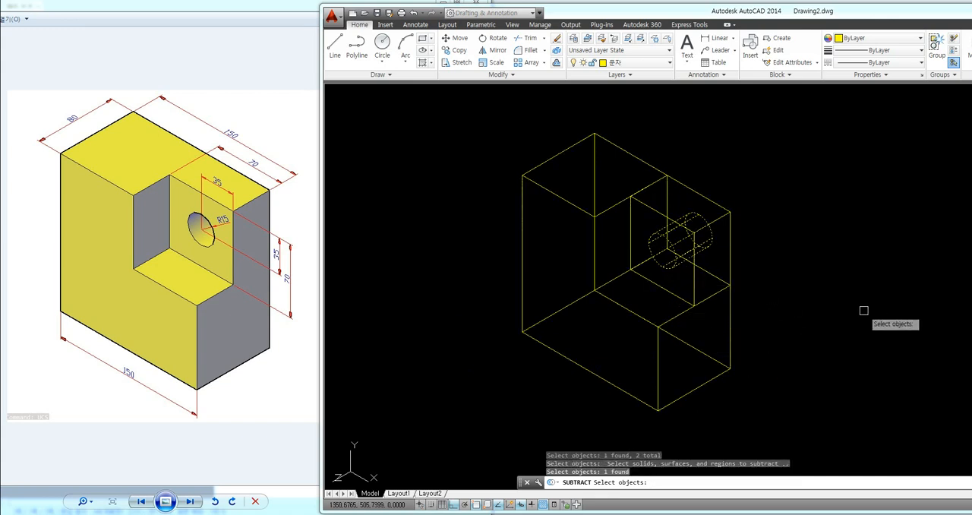
key("Return")
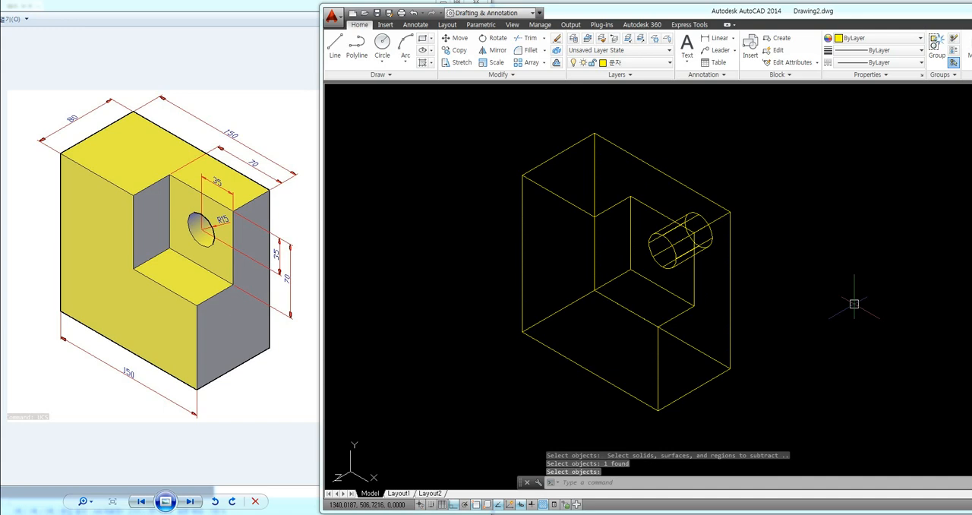
Step: Shade the finished block with the Conceptual visual style using SHADEMODE
type("SHA")
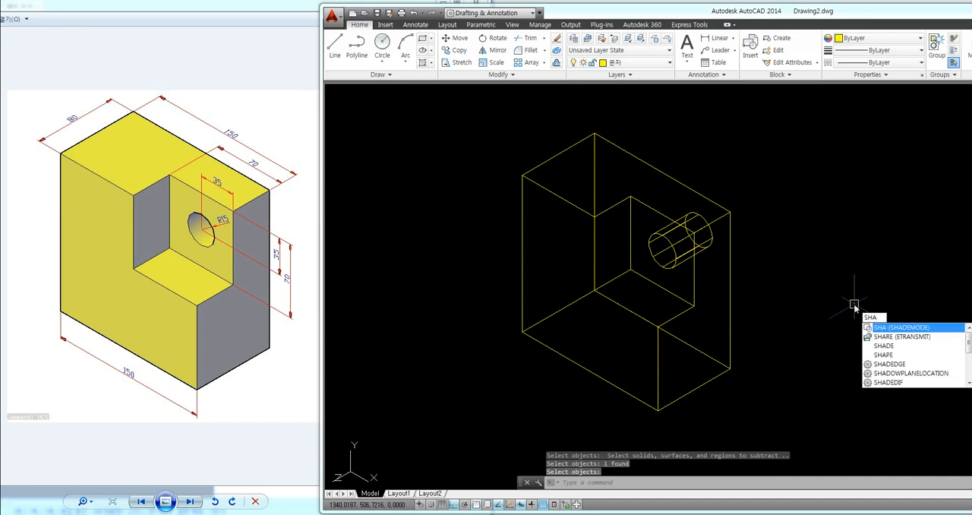
key("Return")
type("C")
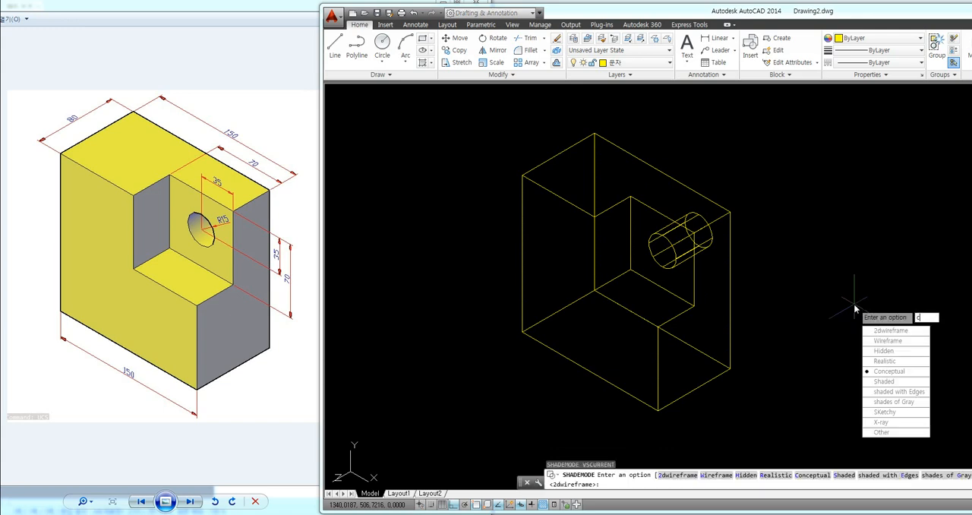
key("Return")
middle_click_drag(825, 301, 795, 304)
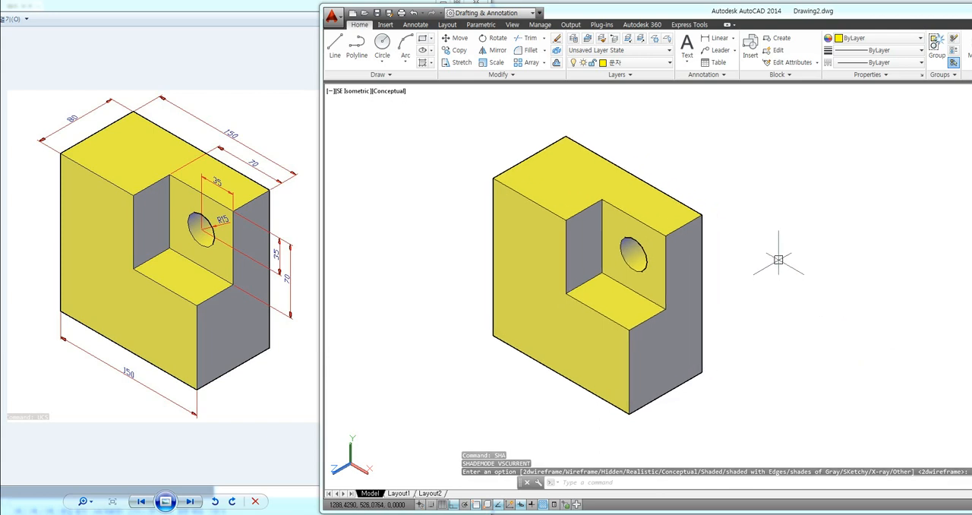
middle_click_drag(764, 230, 747, 217)
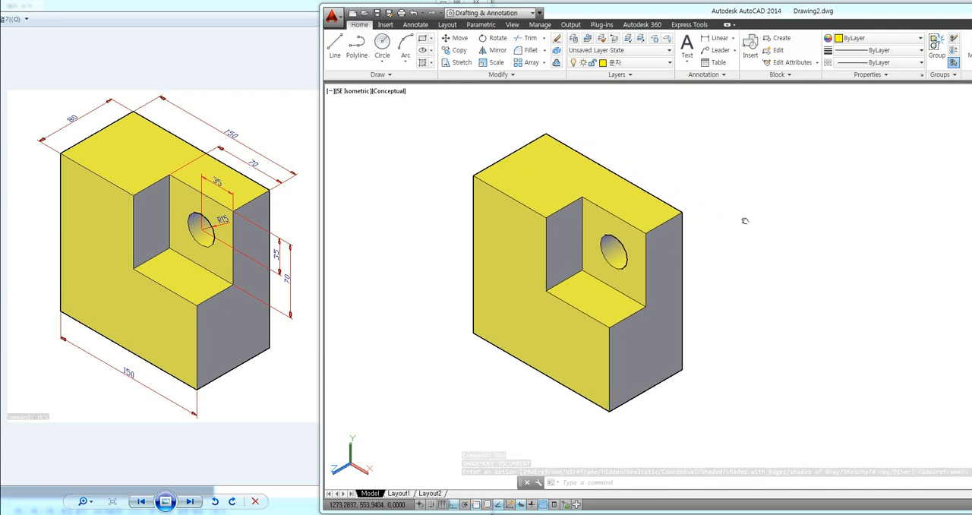
Step: Switch to Notepad, discard the started item "9." and shift the window further over the AutoCAD drawing
key("alt+Tab")
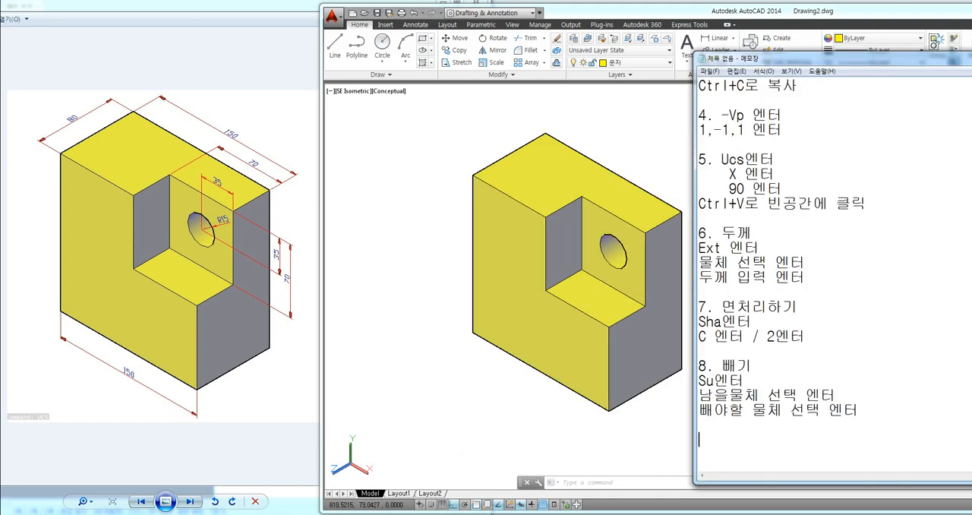
type("9.")
key("BackSpace")
key("BackSpace")
key("BackSpace")
left_click_drag(896, 60, 830, 67)
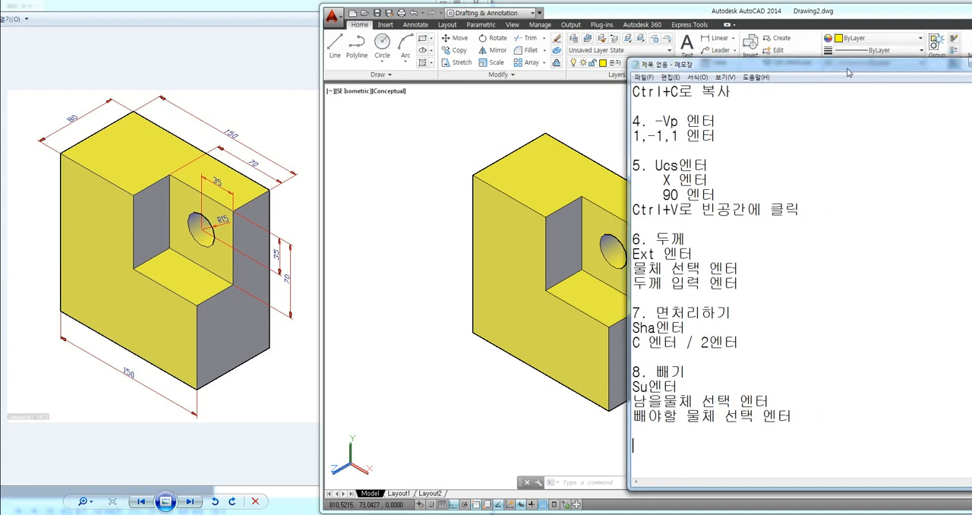
Step: Minimise the Notepad window to return to the AutoCAD drawing of the finished block
left_click_drag(899, 71, 888, 69)
left_click(964, 63)
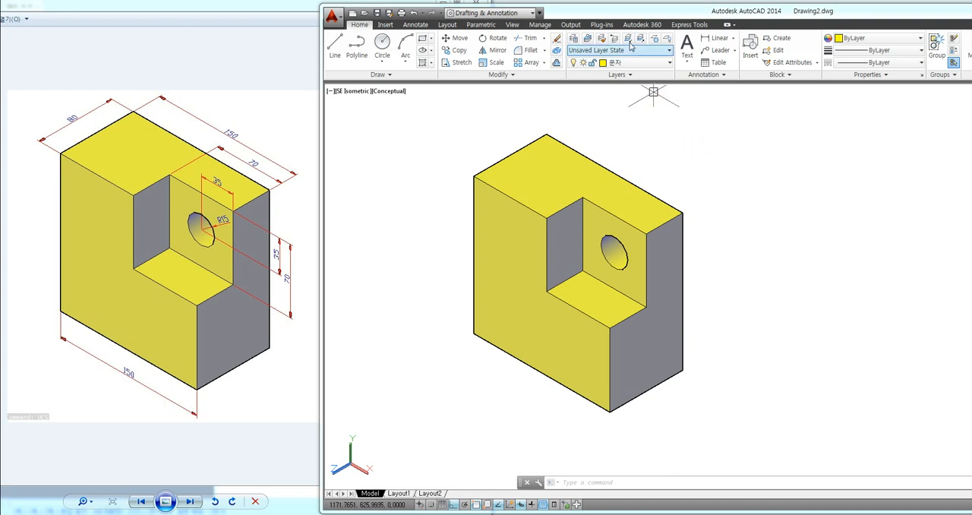
left_click(694, 140)
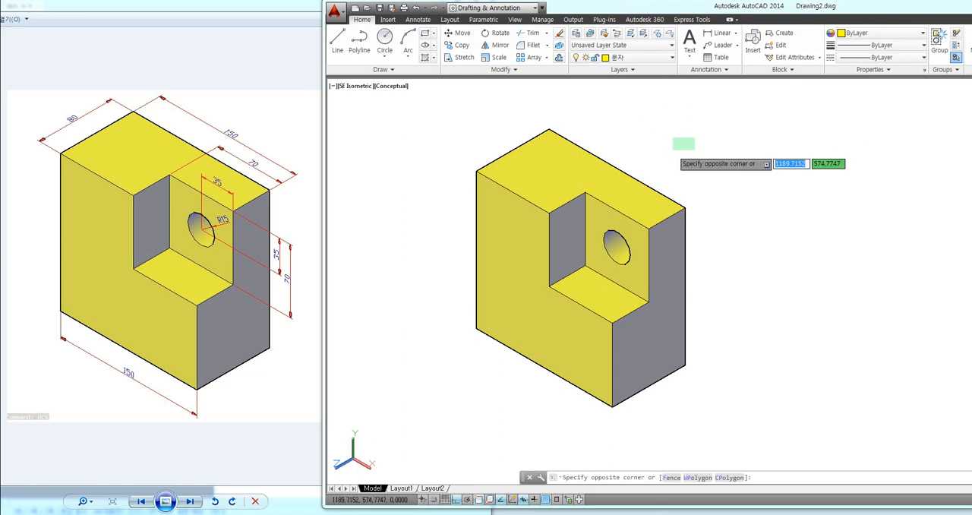
left_click(674, 148)
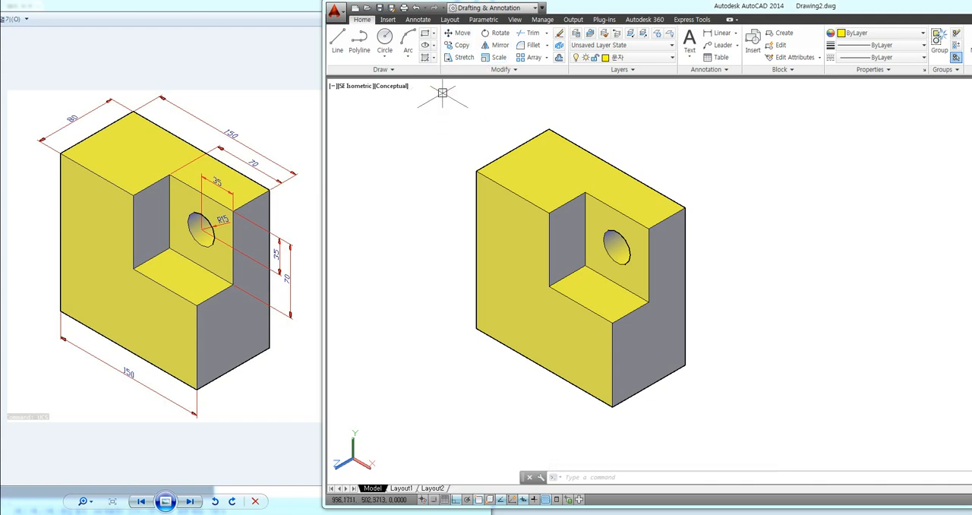
Step: Show the UCS toolbar with the -TOOLBAR command and dock it vertically along the side of the drawing area
type("-TOO")
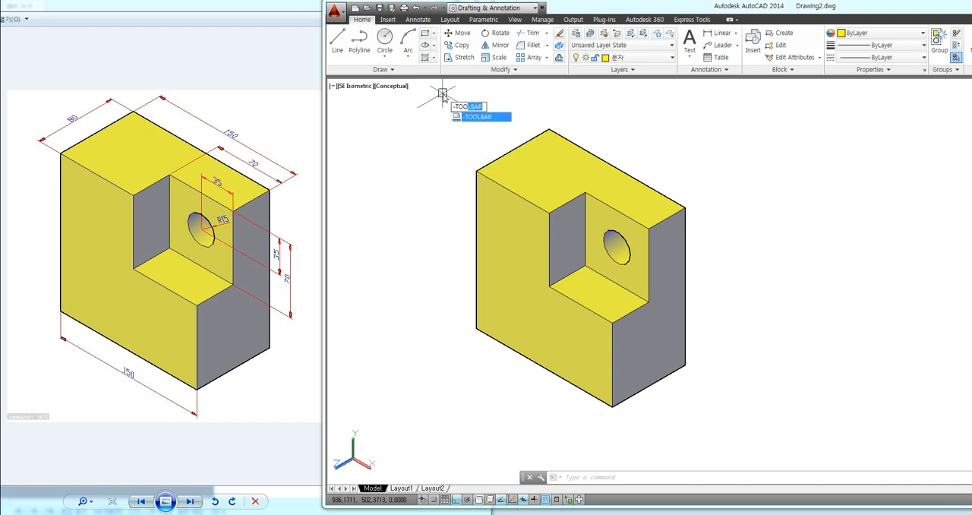
type("LBAR")
key("Return")
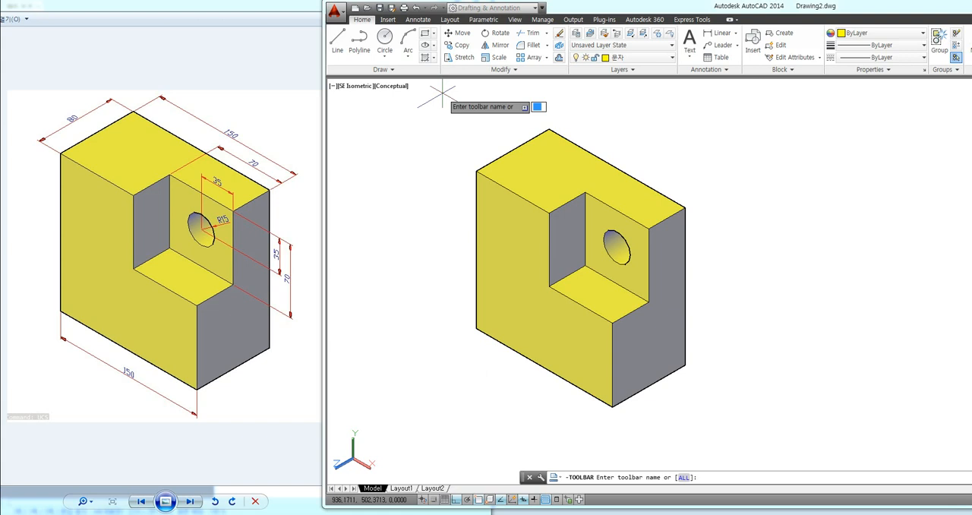
type("ucs")
key("Return")
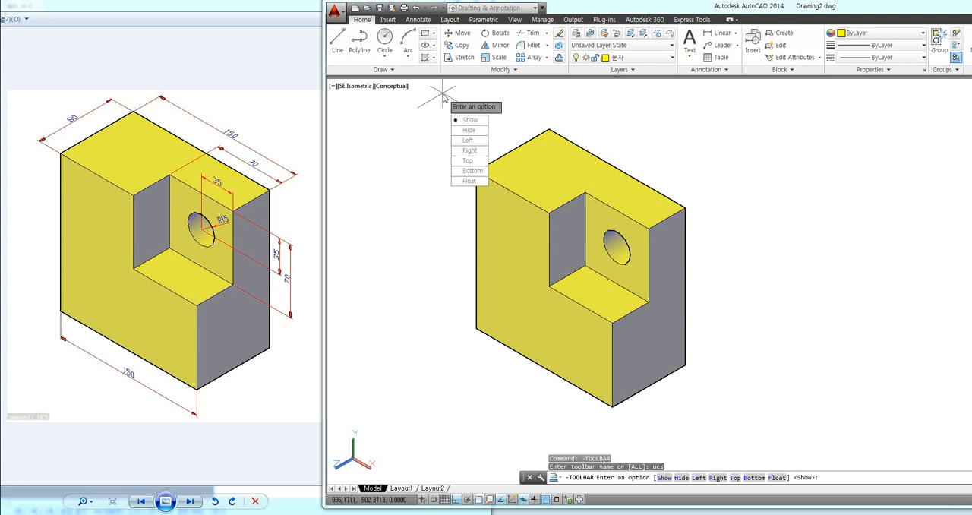
type("s")
key("Return")
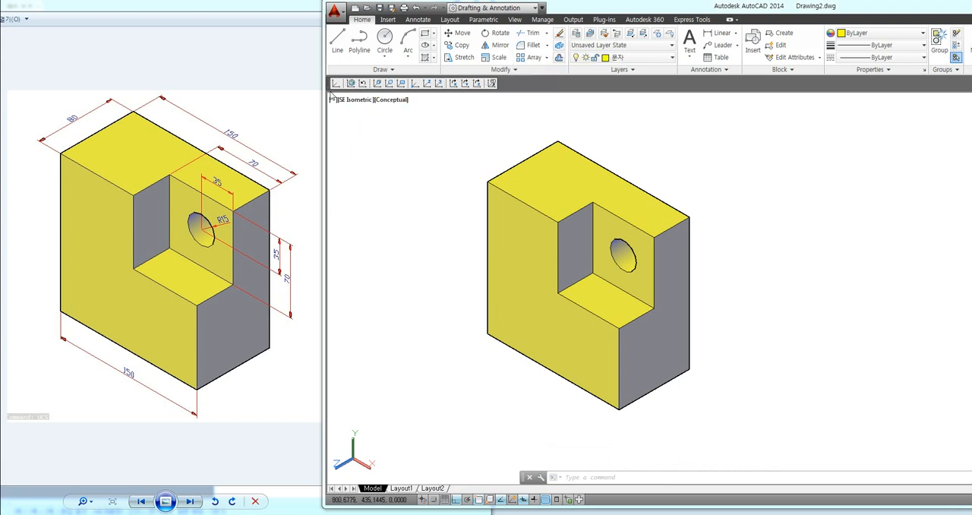
mouse_move(331, 84)
left_mouse_down()
mouse_move(401, 172)
mouse_move(293, 127)
mouse_move(426, 81)
mouse_move(366, 80)
mouse_move(384, 79)
left_mouse_up()
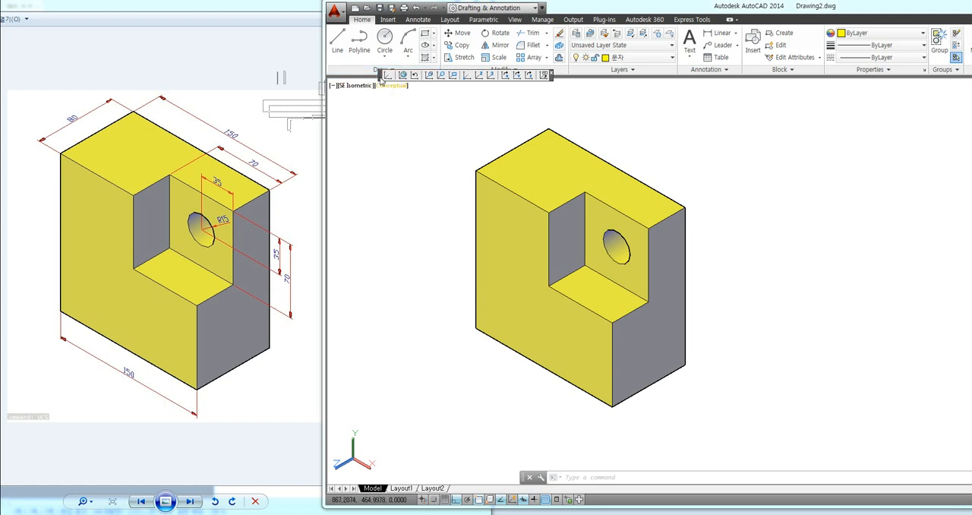
mouse_move(387, 79)
left_mouse_down()
mouse_move(402, 94)
mouse_move(541, 76)
mouse_move(513, 92)
mouse_move(377, 124)
mouse_move(334, 122)
left_mouse_up()
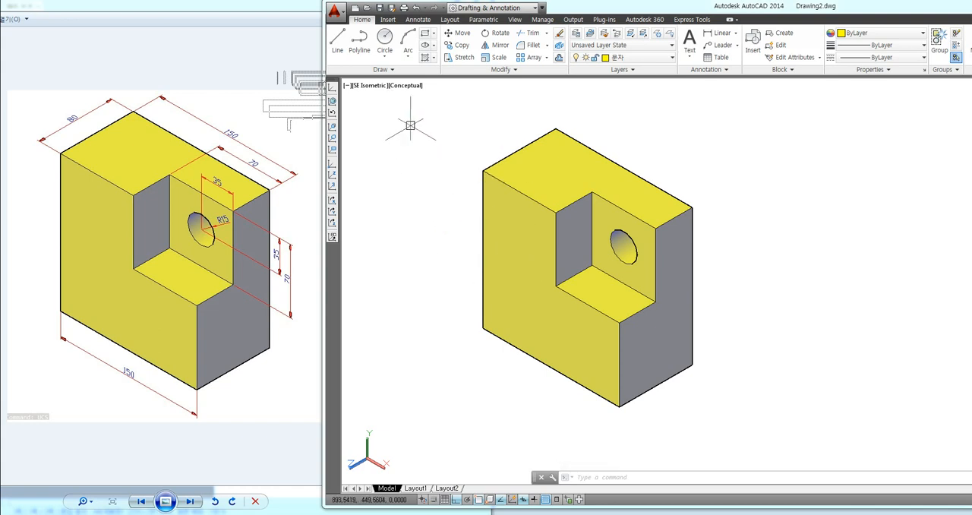
middle_click_drag(426, 145, 438, 150)
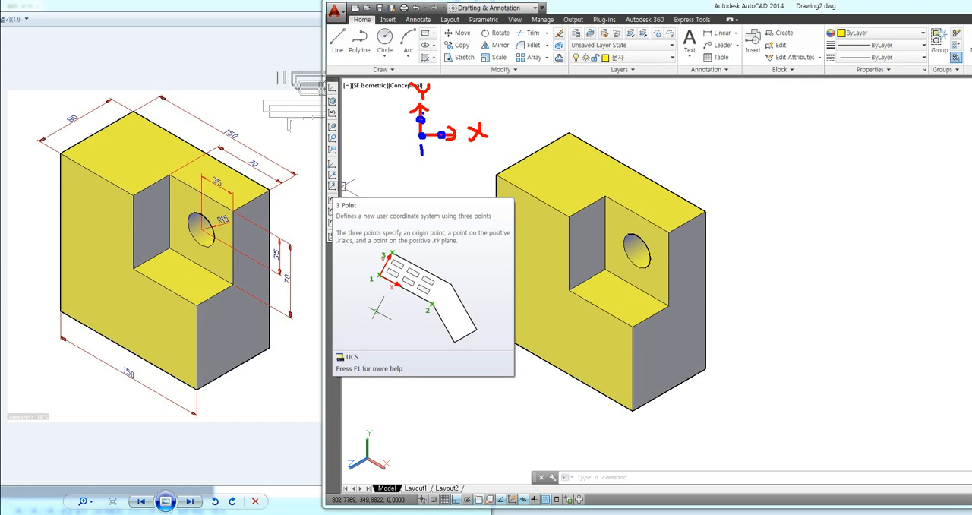
key("Escape")
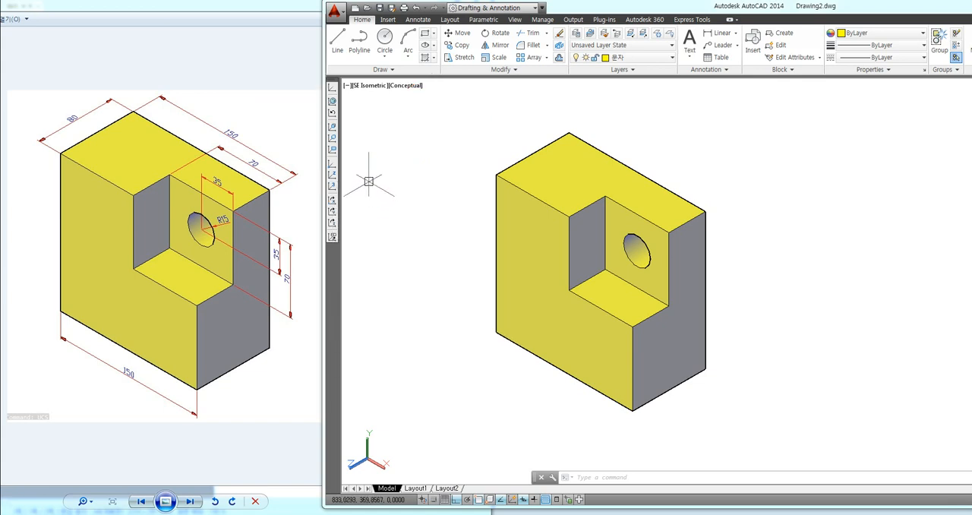
mouse_move(89, 126)
left_mouse_down()
mouse_move(68, 107)
mouse_move(89, 128)
left_mouse_up()
left_click_drag(498, 175, 455, 142)
left_click_drag(552, 127, 570, 132)
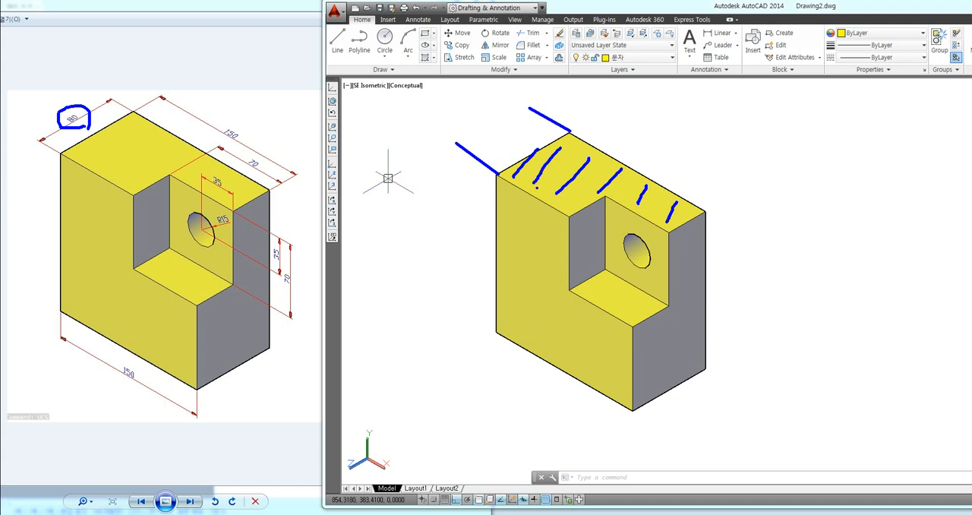
key("Escape")
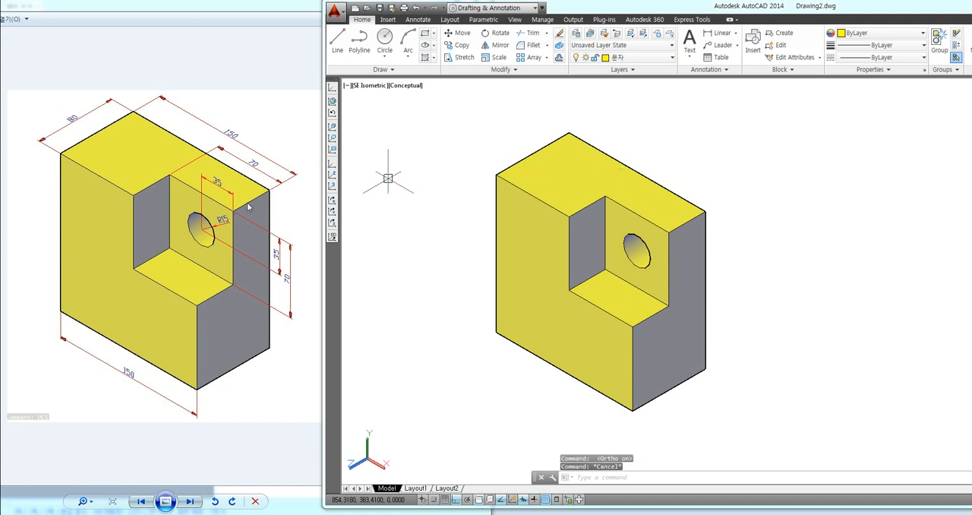
Step: Align the UCS to the block's top face with three points: origin at its front outer corner, X along the long edge, Y along the short edge
left_click(332, 188)
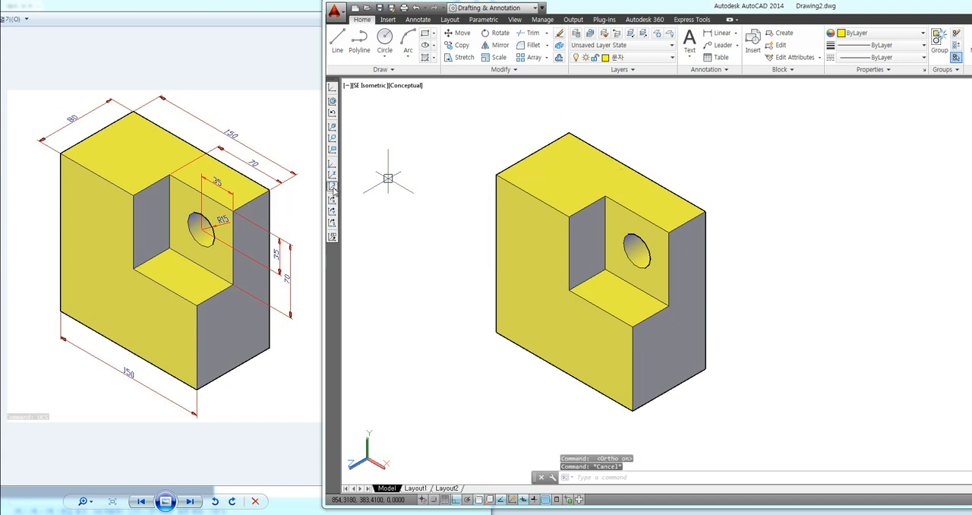
left_click(496, 177)
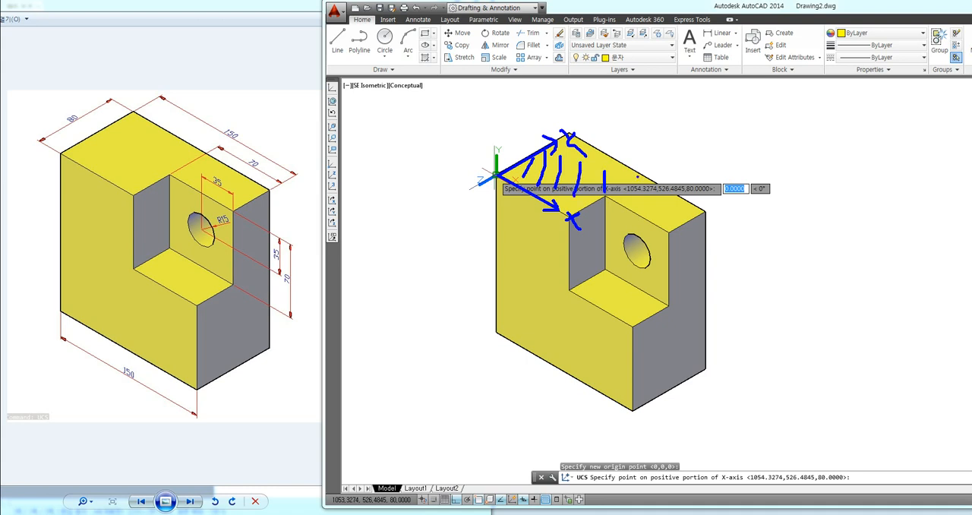
key("Escape")
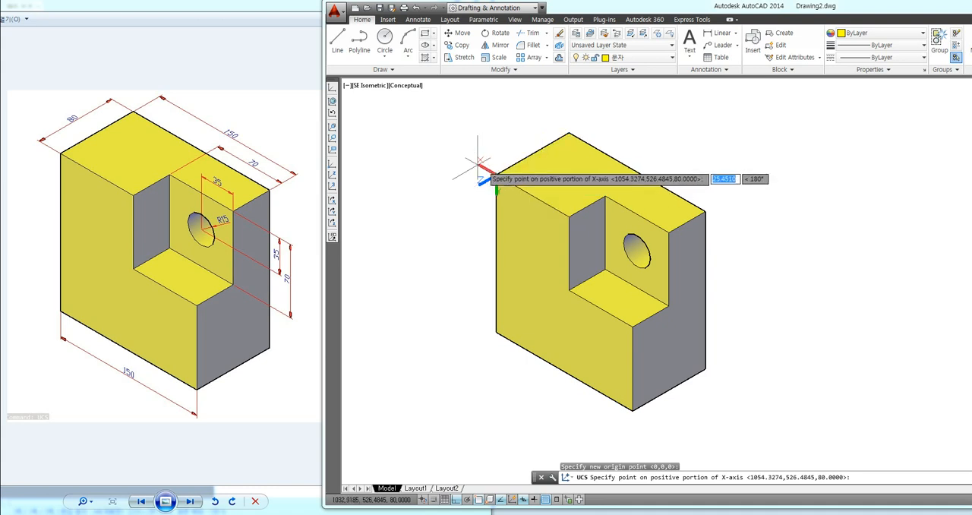
left_click(546, 199)
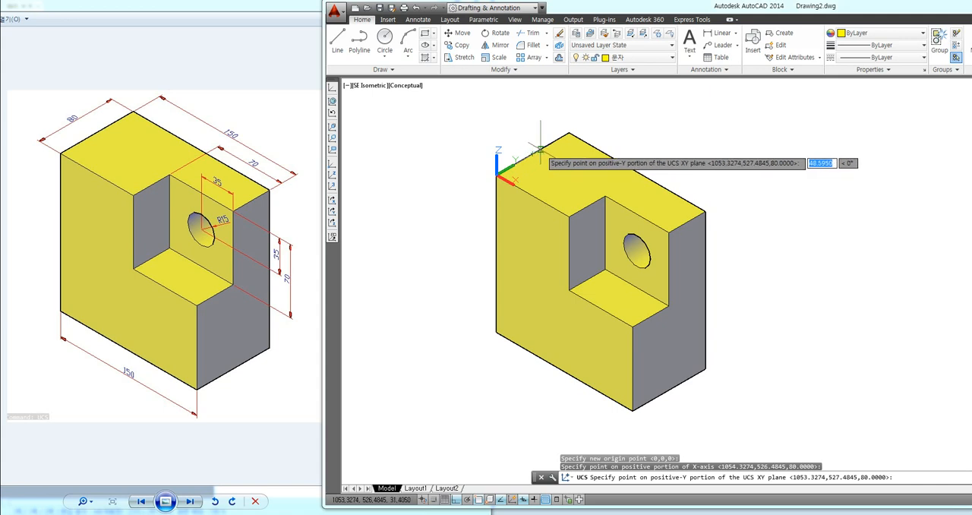
left_click(555, 143)
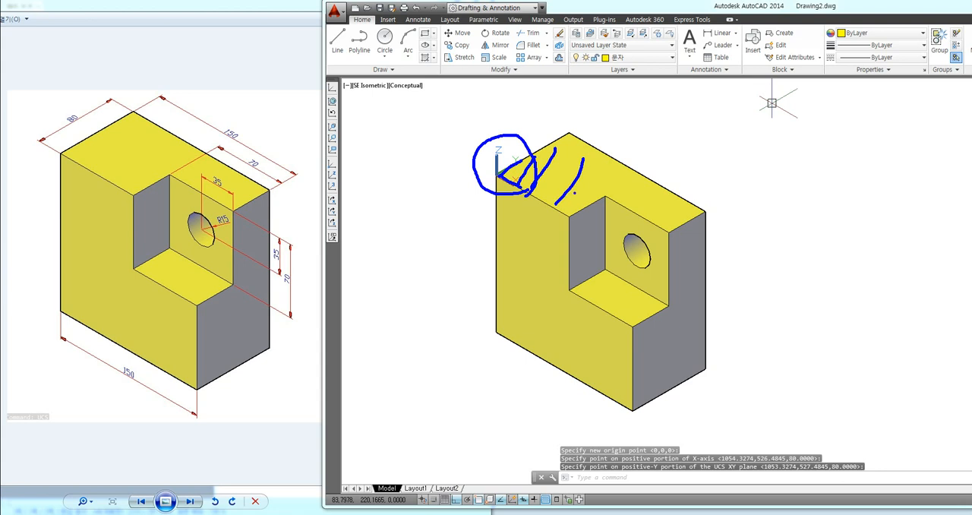
key("Escape")
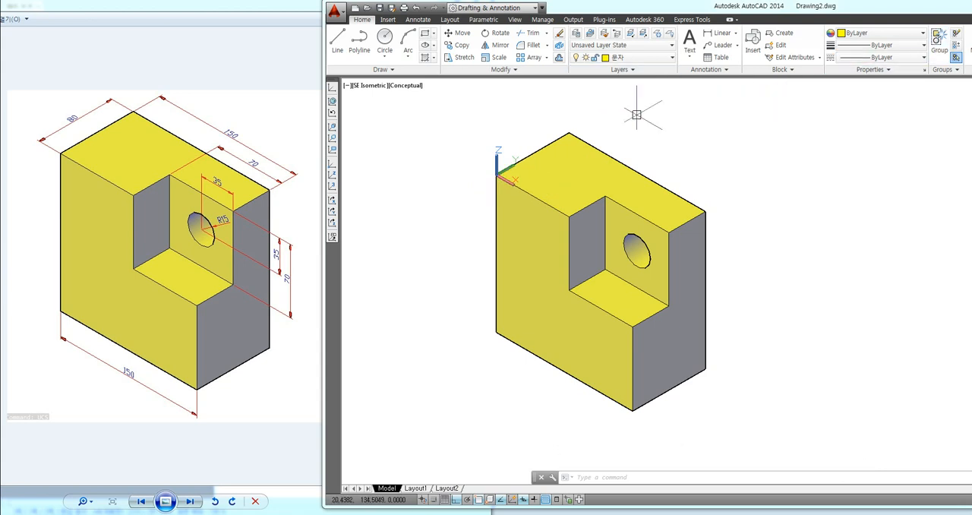
Step: Try a linear dimension on the short outer edge of the block's top face, and delete it
left_click(718, 32)
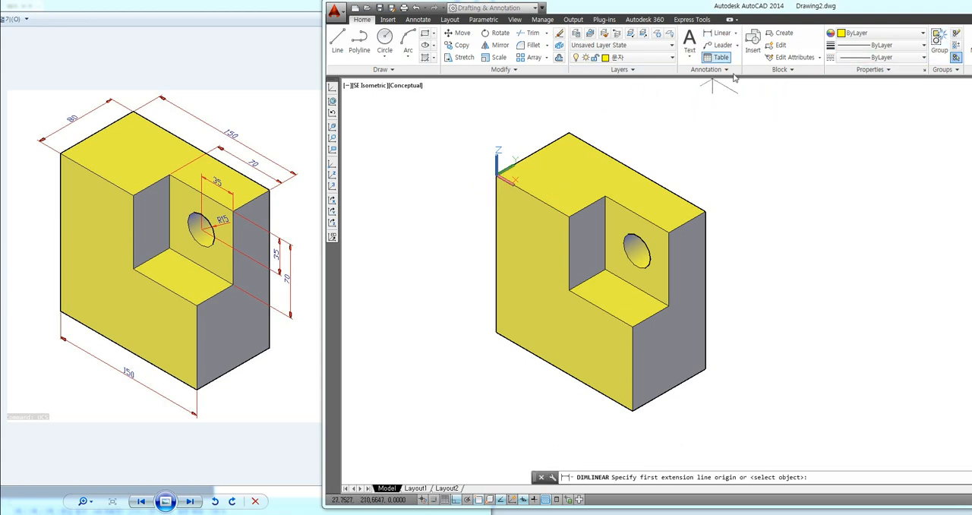
left_click(497, 176)
left_click(569, 135)
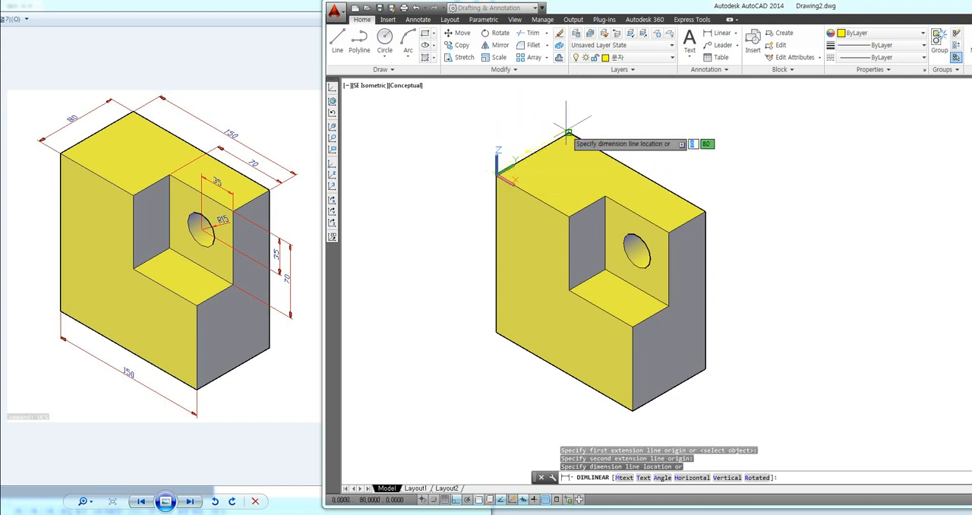
left_click(509, 115)
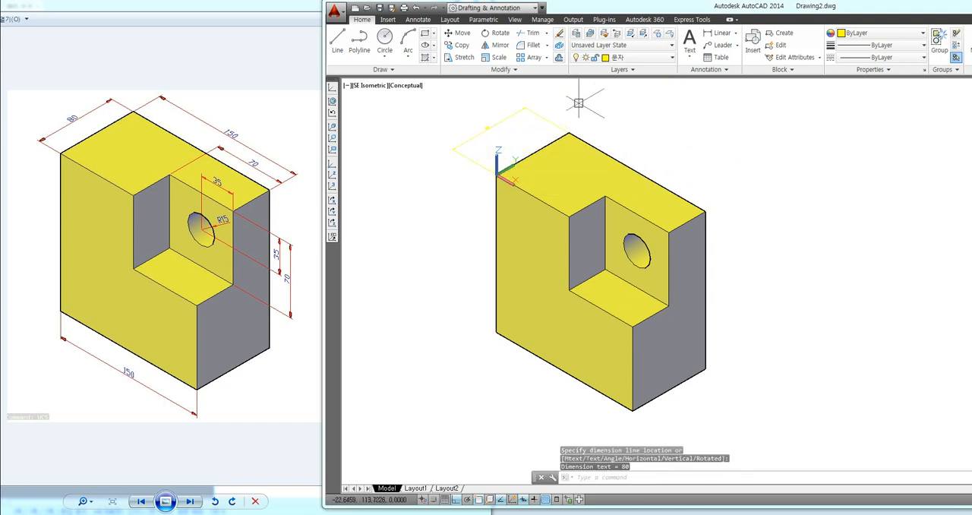
left_click(499, 121)
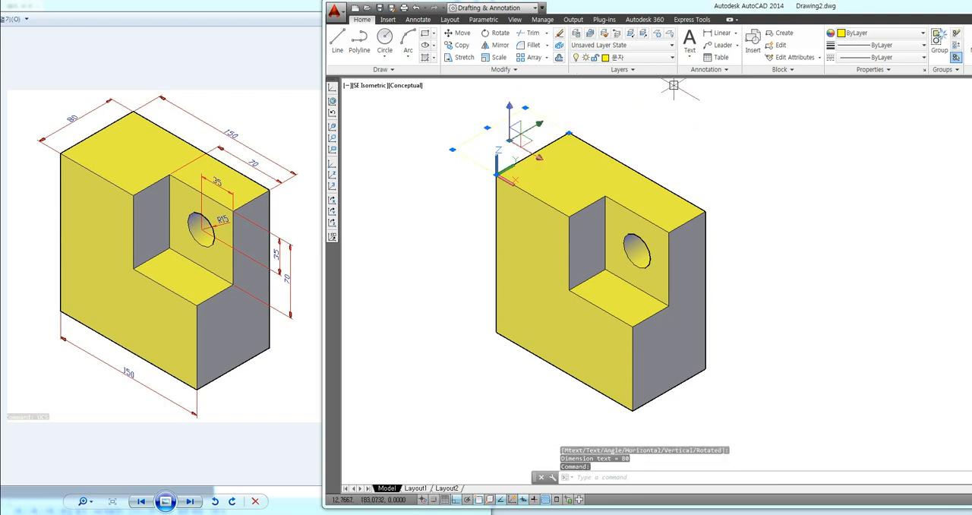
key("Delete")
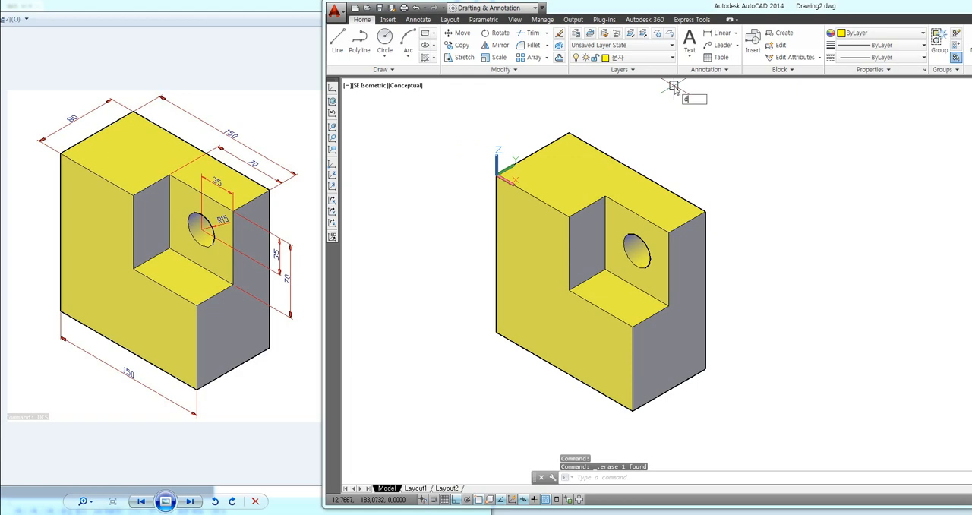
Step: Override the ISO-25 dimension style with red dimension lines and red extension lines
key("Return")
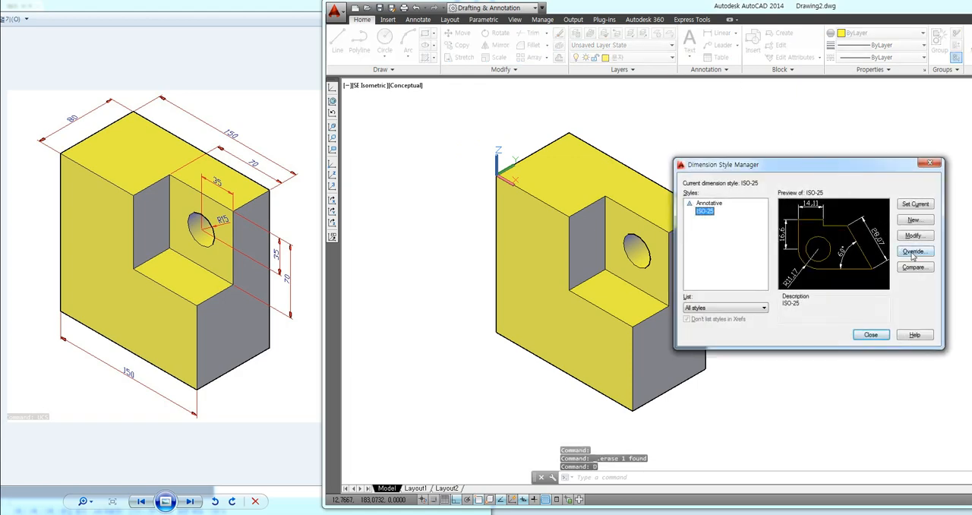
left_click(914, 255)
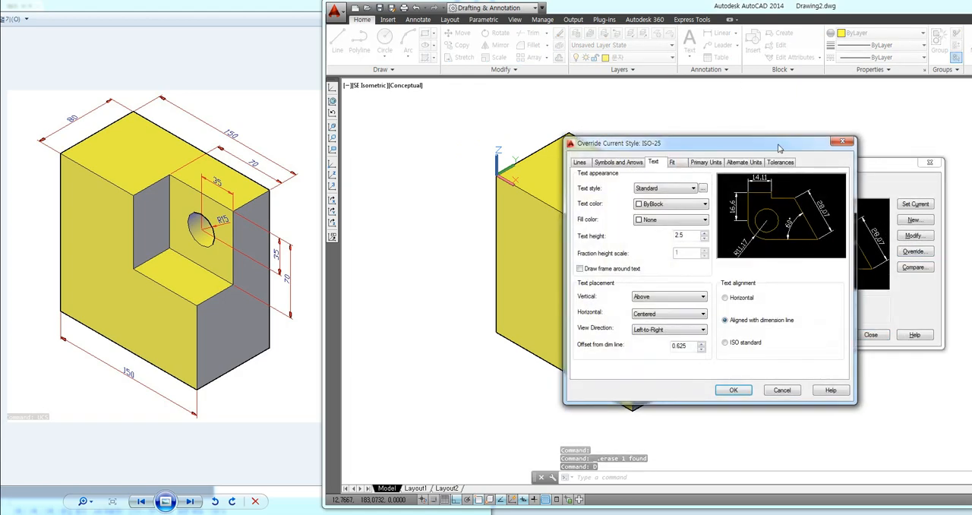
left_click_drag(779, 148, 875, 143)
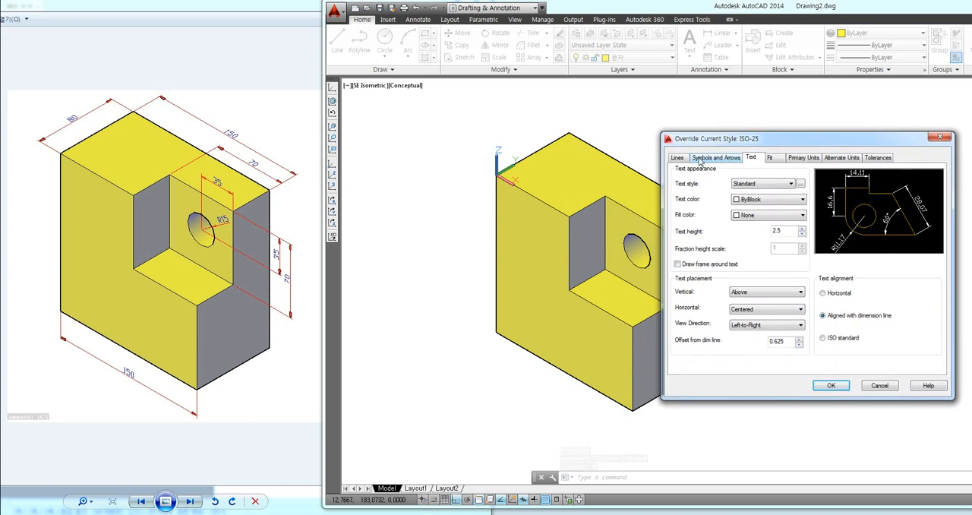
left_click(677, 157)
left_click(752, 179)
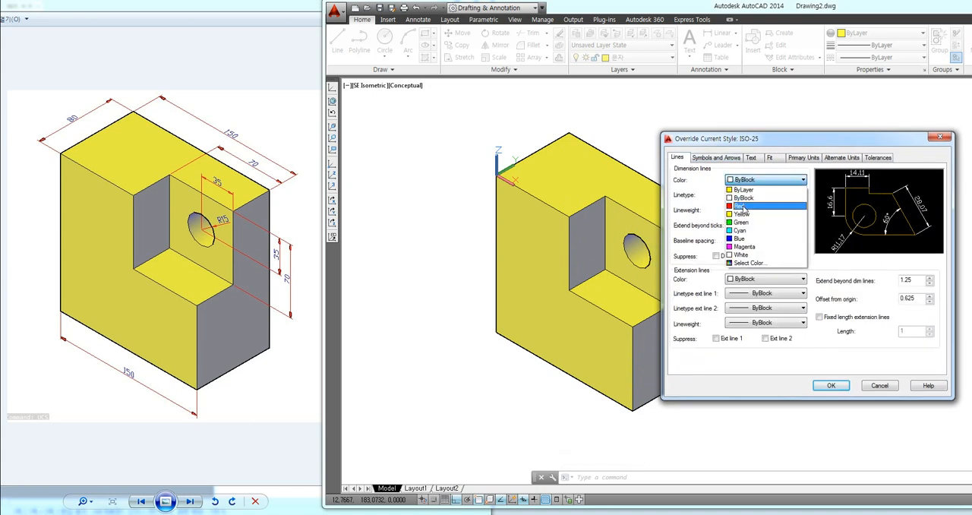
left_click(743, 206)
left_click(747, 279)
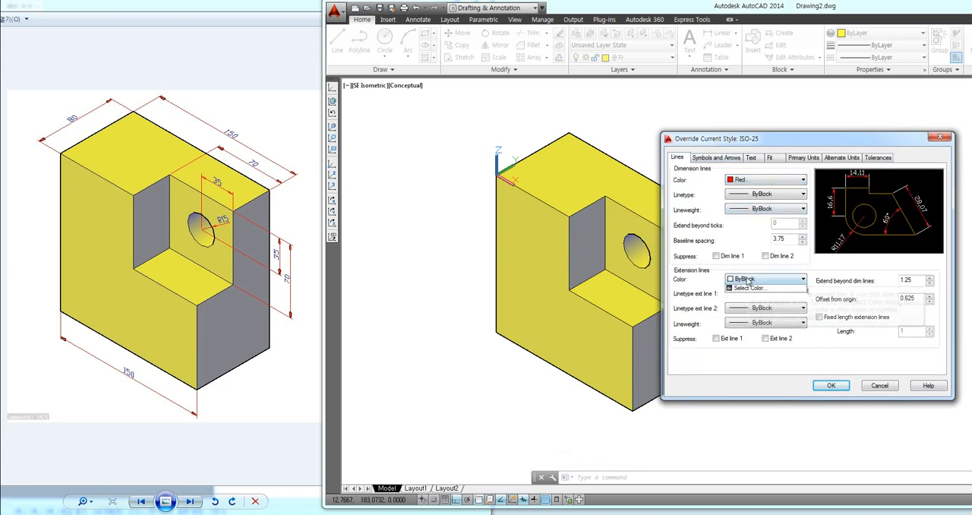
left_click(743, 307)
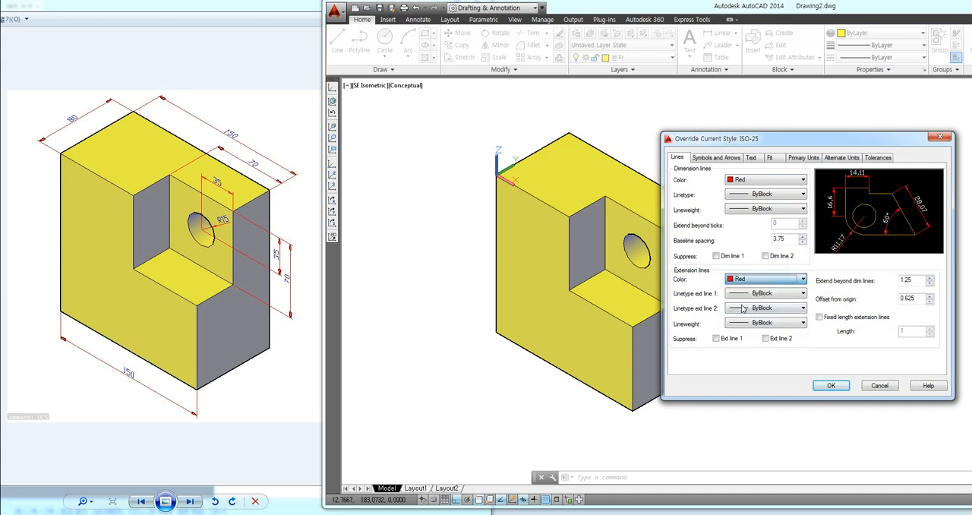
Step: Set the override's text color to Blue and its overall scale to 2, and close the Dimension Style Manager
left_click(752, 158)
left_click(752, 201)
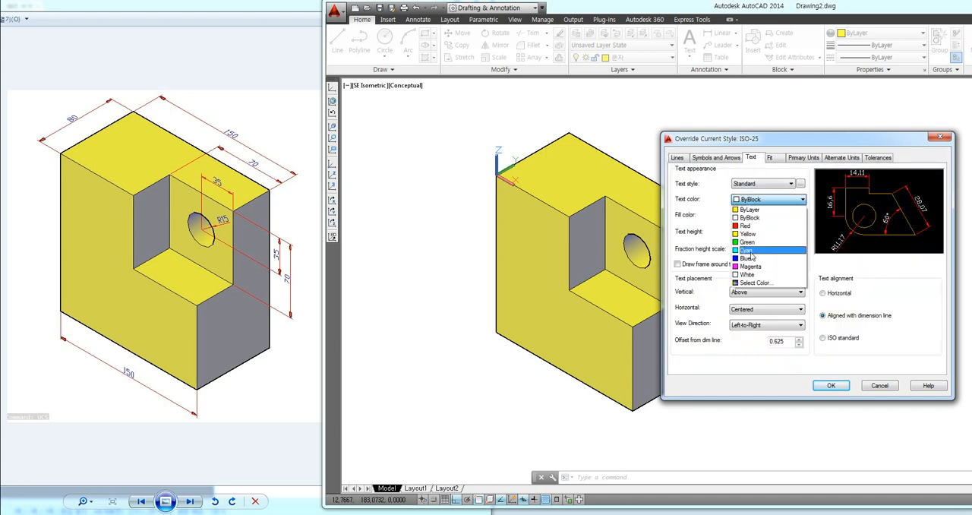
left_click(749, 262)
left_click(772, 158)
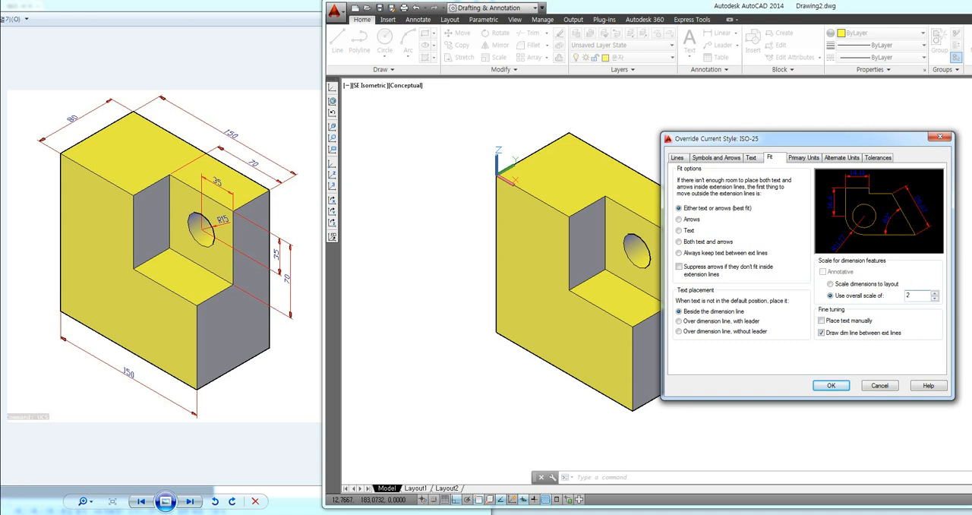
left_click(832, 386)
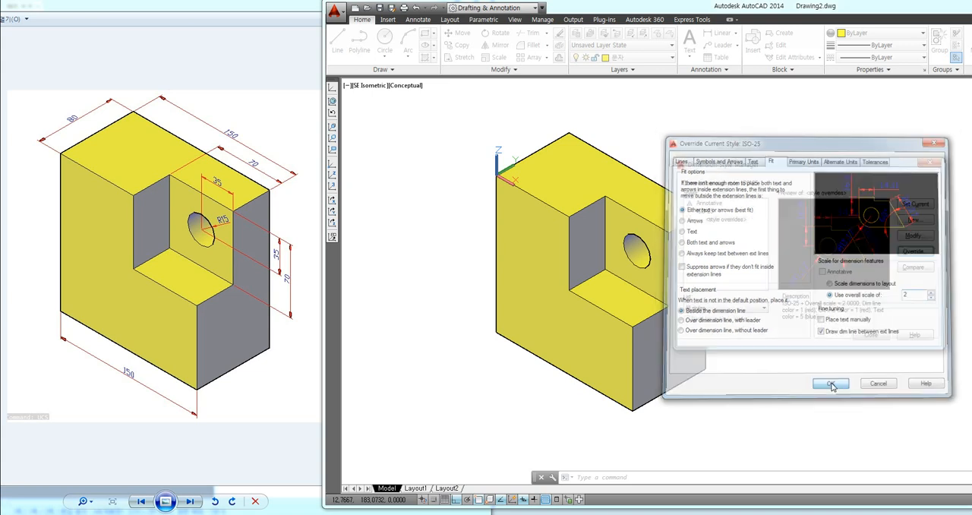
left_click(872, 336)
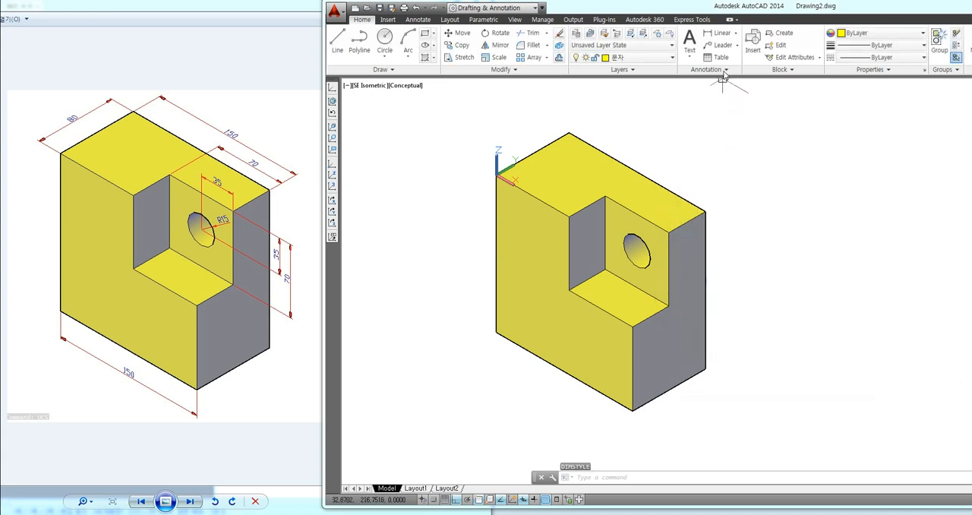
Step: Add linear dimensions to the top face's short outer edge and long back edge, placing both outside the block
left_click(722, 34)
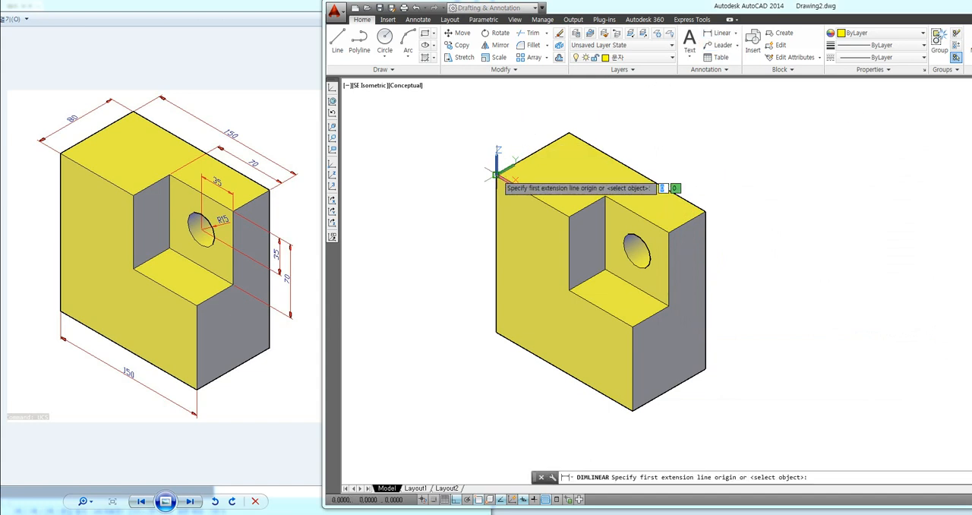
left_click(496, 175)
left_click(569, 134)
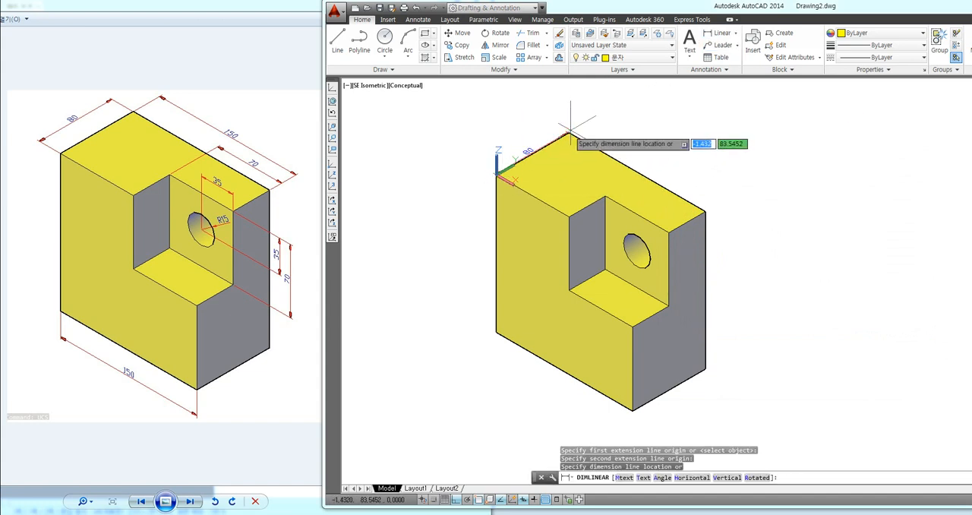
left_click(513, 115)
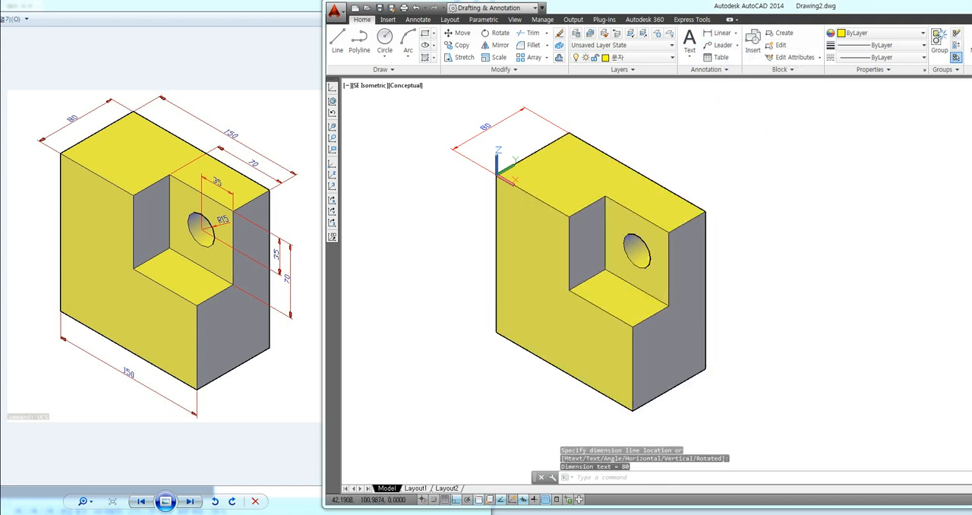
key("Return")
left_click(569, 133)
left_click(706, 211)
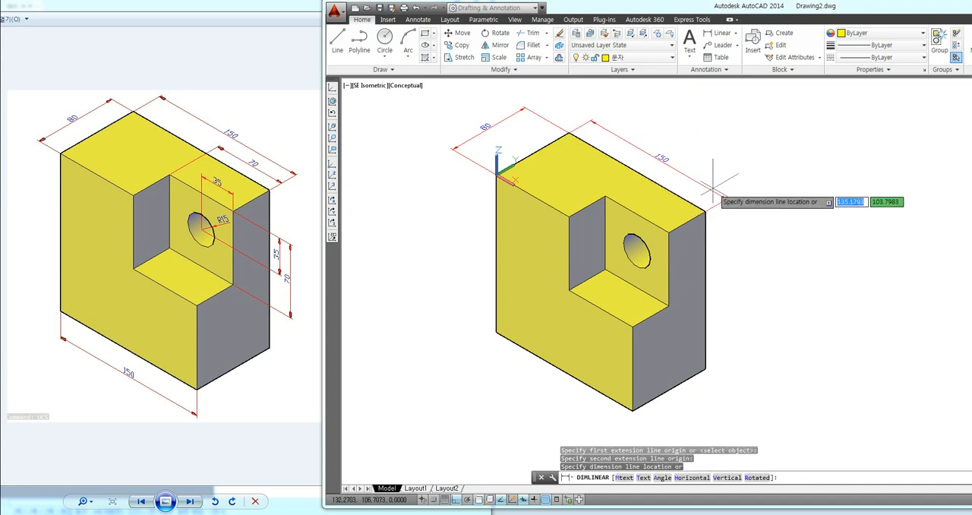
left_click(718, 159)
key("Return")
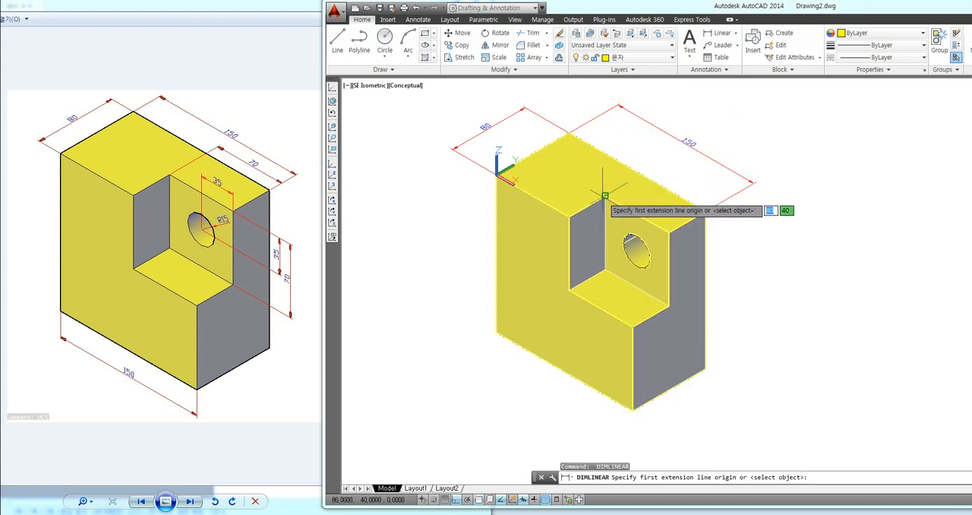
left_click(604, 196)
left_click(670, 229)
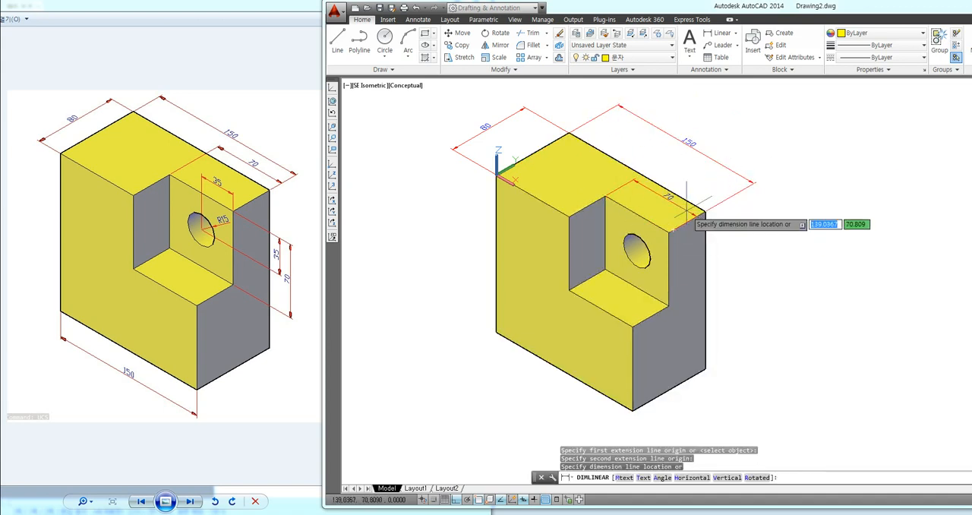
key("Escape")
Step: Add a linear dimension for the cutout's width on the top face, placed between the block and the overall length dimension
key("Return")
left_click(606, 196)
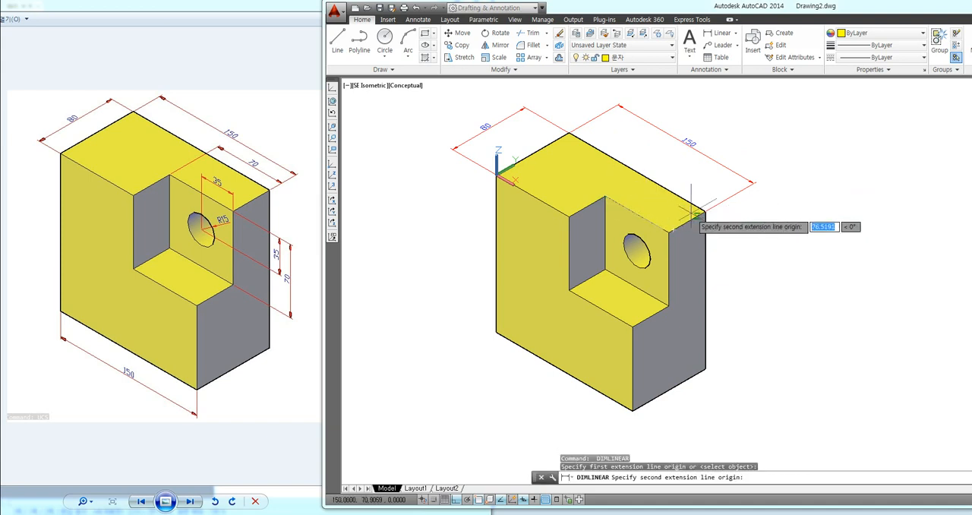
left_click(693, 215)
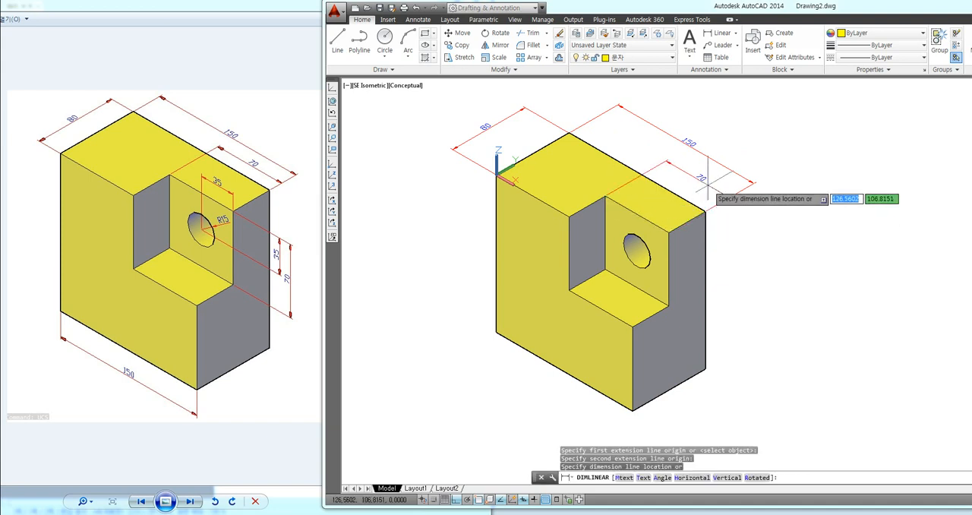
left_click(708, 179)
Step: Align the UCS to the block's front face with three points: origin at its lower outer corner, X along the bottom edge, Y up the vertical edge
middle_click_drag(803, 152, 784, 155)
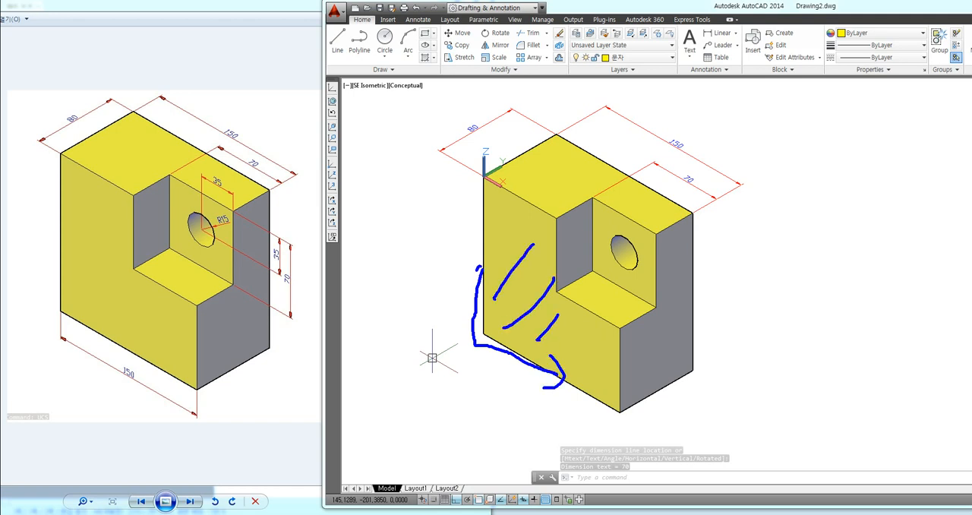
key("Escape")
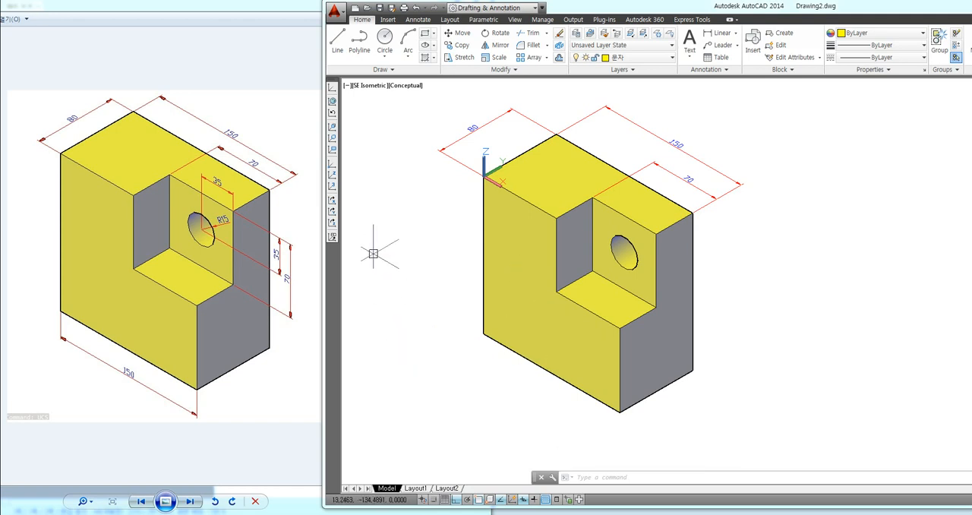
left_click(332, 189)
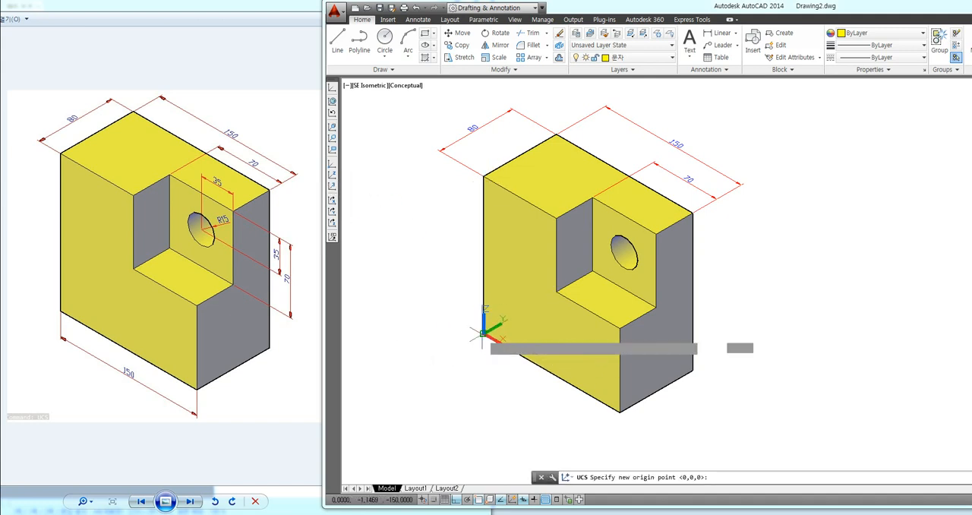
left_click(483, 335)
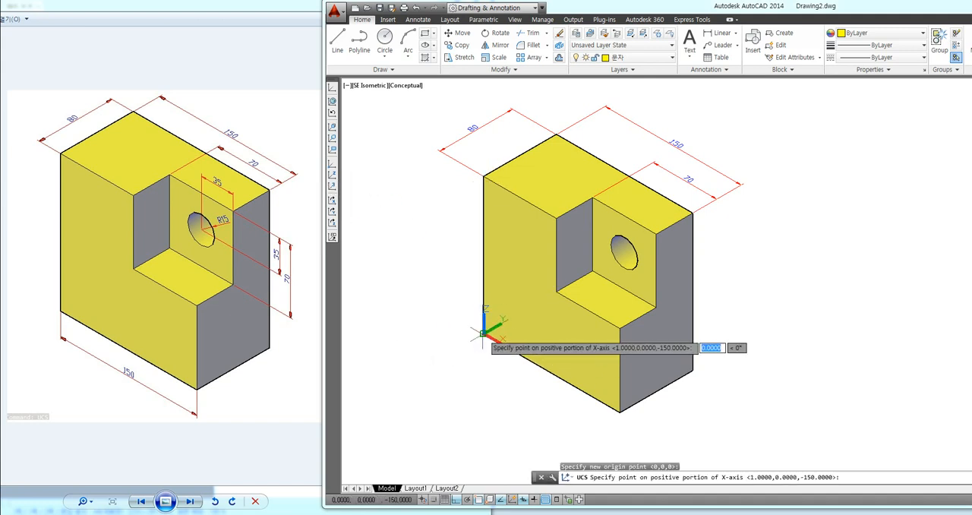
left_click(537, 364)
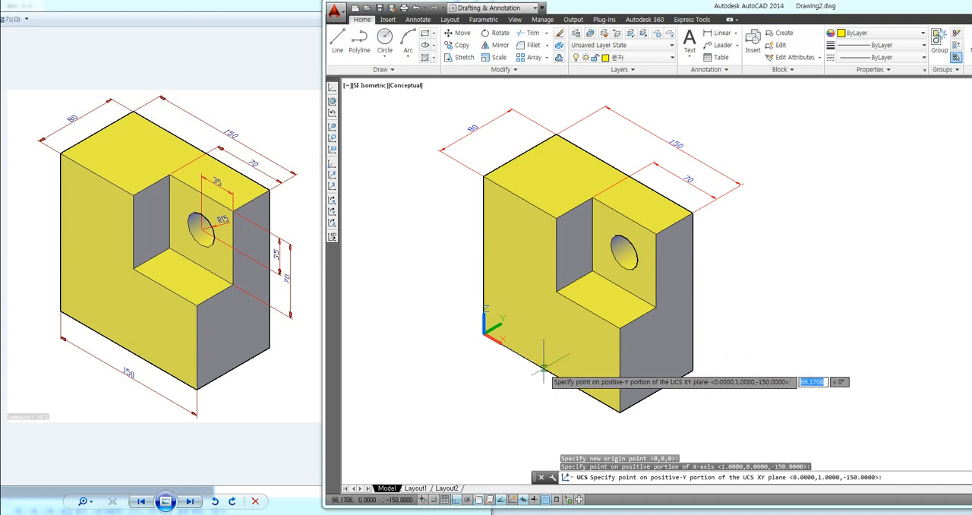
left_click(476, 264)
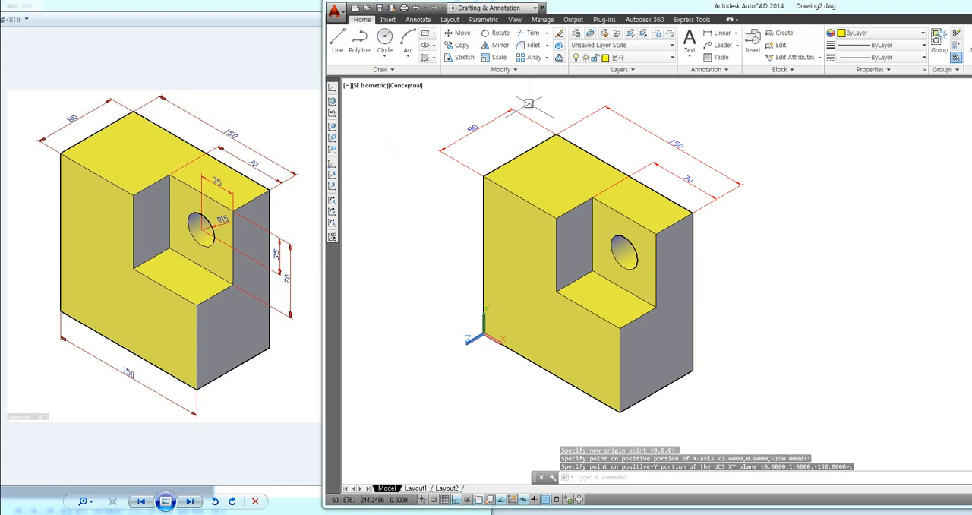
Step: Add a linear dimension to the front face's bottom edge, placed below the block
left_click(720, 33)
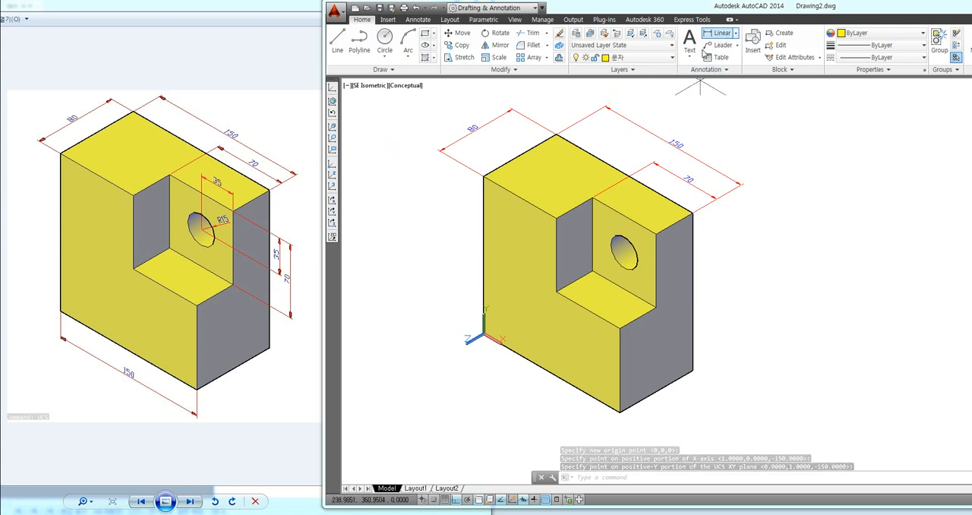
left_click(484, 336)
left_click(619, 413)
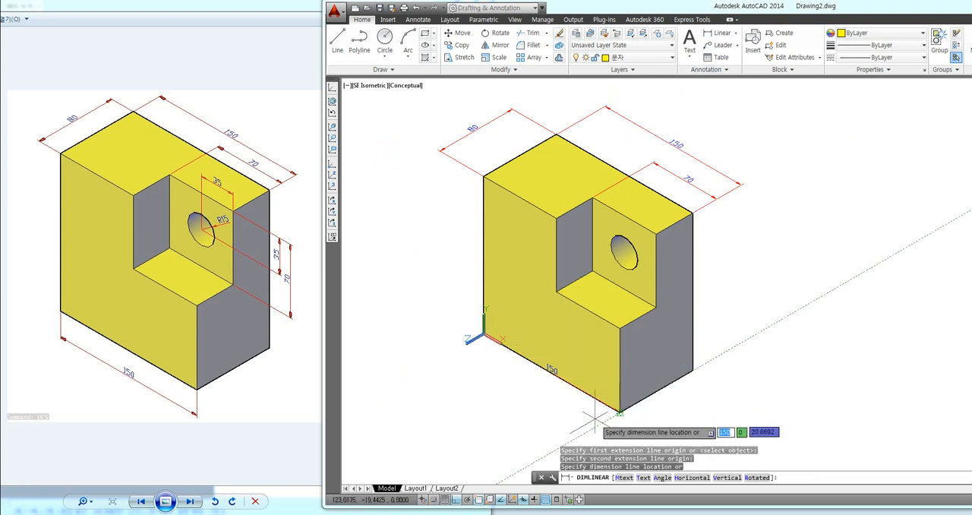
left_click(663, 400)
Step: Align the UCS to the cutout's back face: origin at its lower inner corner, X along the bottom edge, Y up the inner vertical edge
middle_click_drag(675, 375, 632, 356)
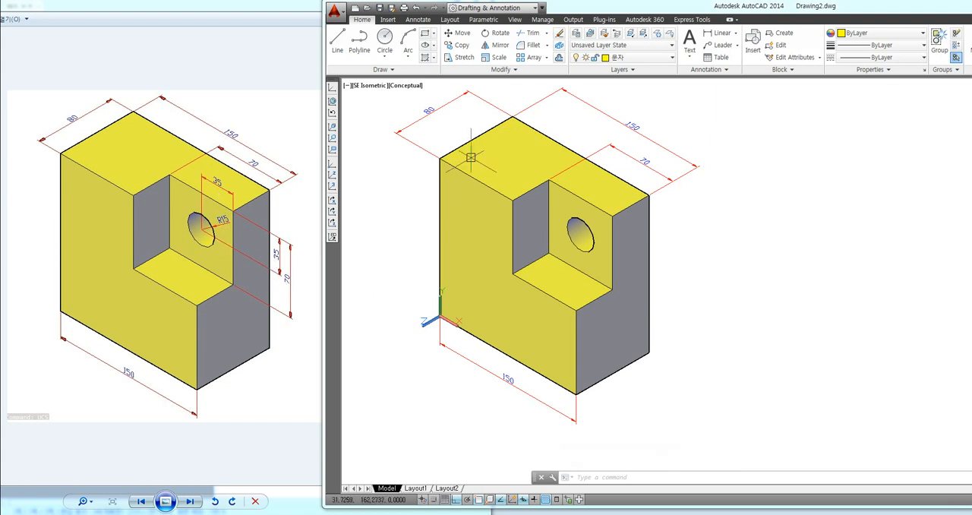
left_click(332, 188)
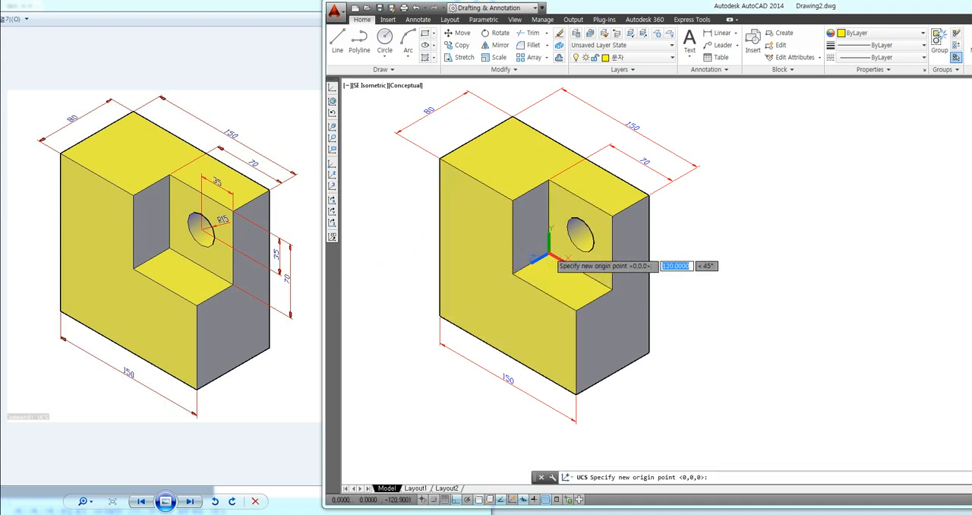
left_click(549, 254)
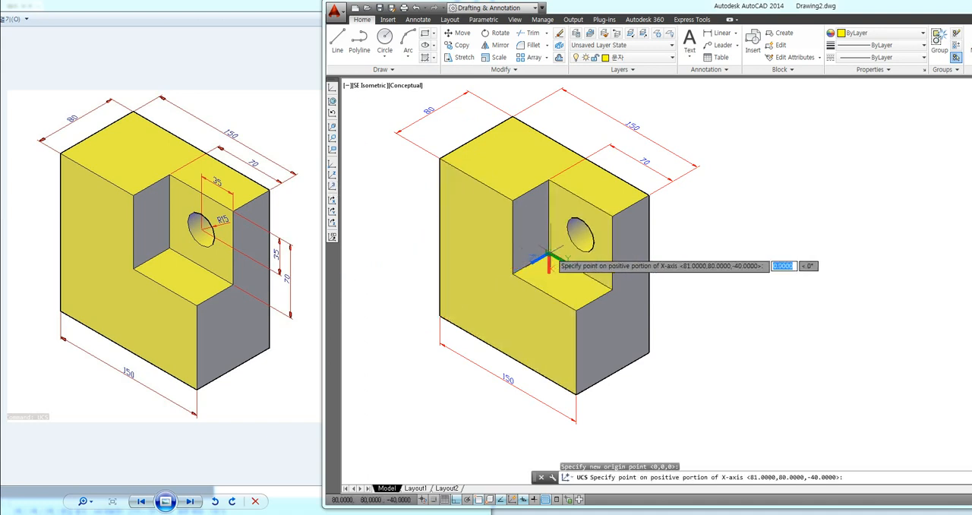
left_click(591, 280)
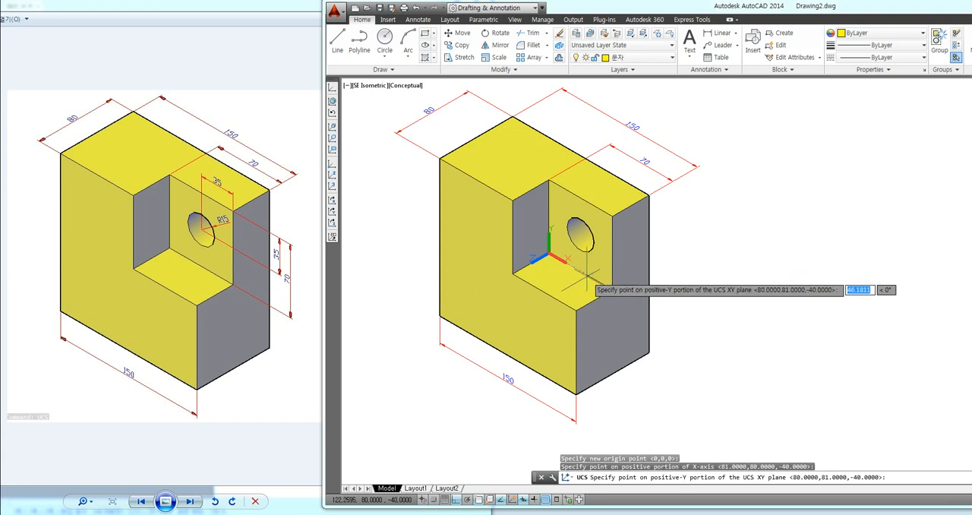
left_click(548, 206)
key("F8")
key("F8")
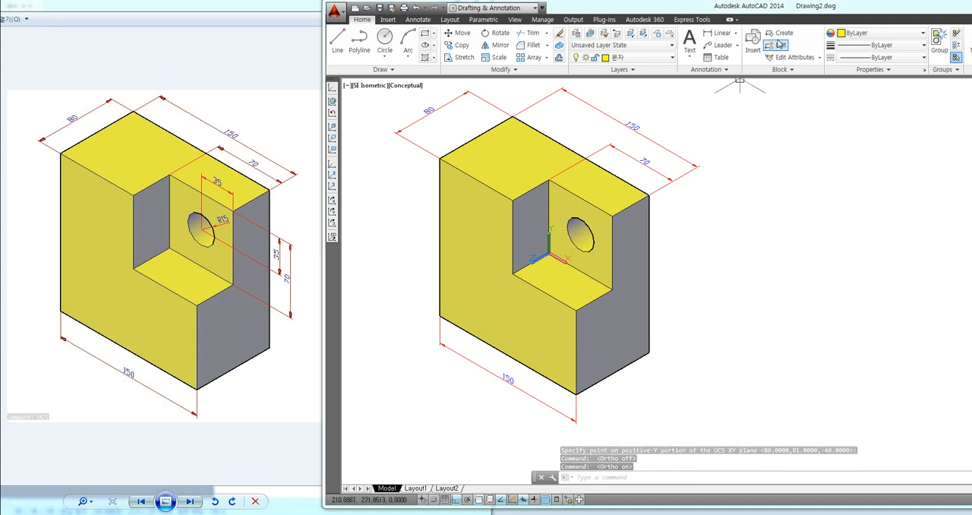
Step: Add a vertical linear dimension for the height of the cutout's outer edge, placed well beside the block
left_click(718, 33)
left_click(612, 289)
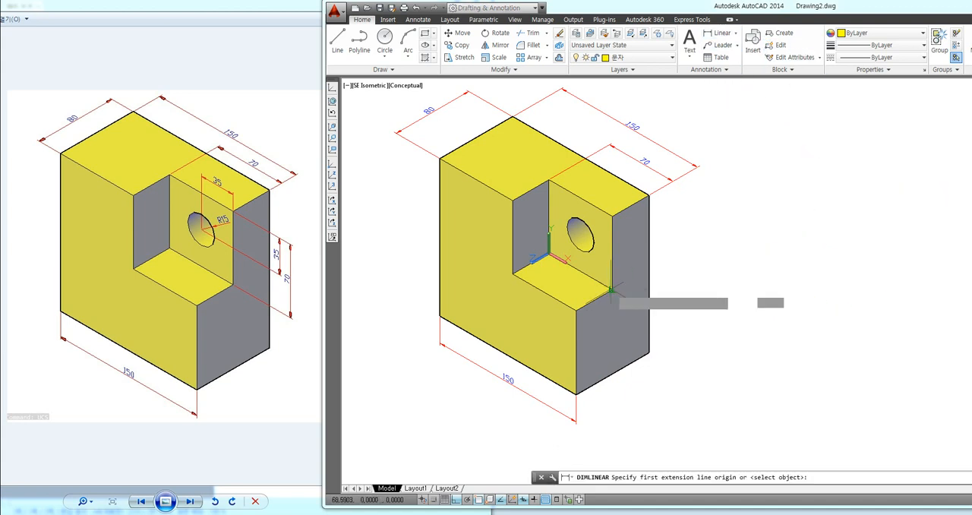
left_click(613, 217)
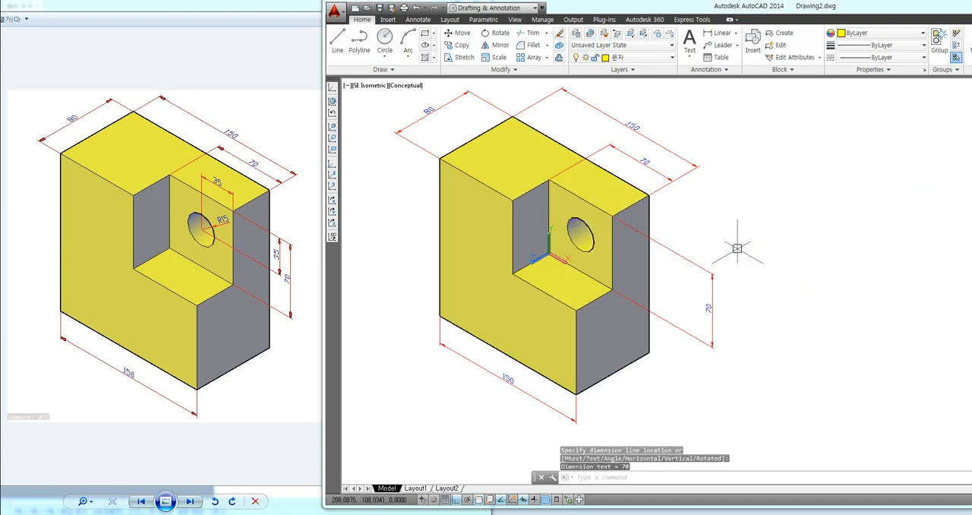
Step: Dimension the hole center's vertical and horizontal distances from the upper outer corner of the cutout's back face
key("Return")
left_click(581, 233)
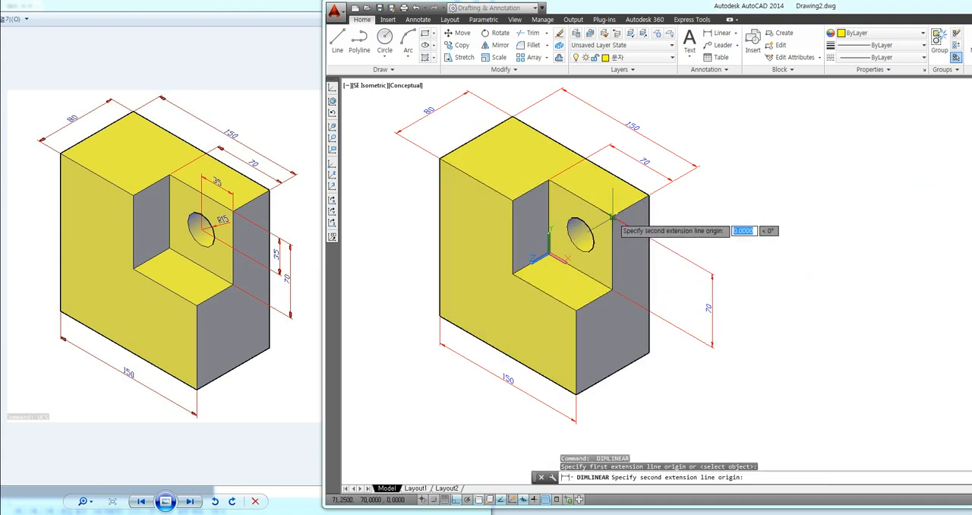
left_click(581, 268)
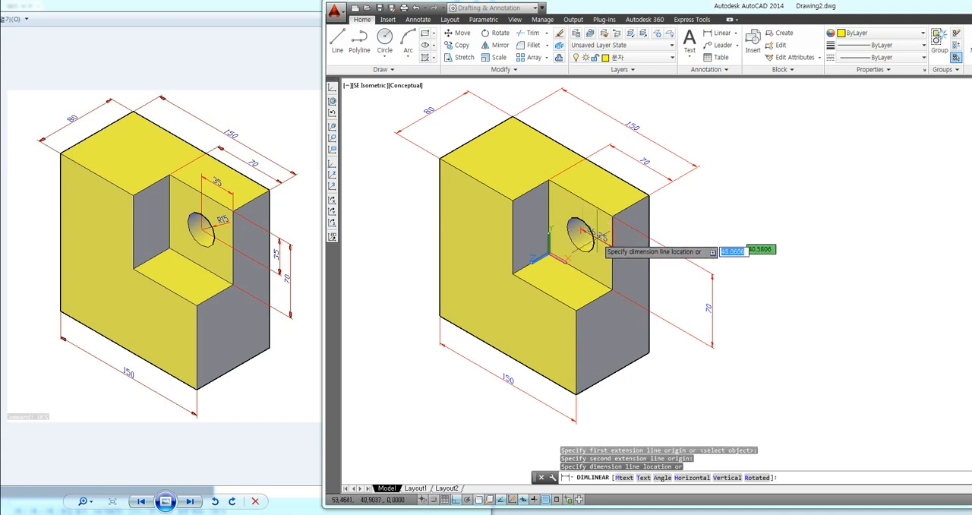
left_click(680, 274)
key("Return")
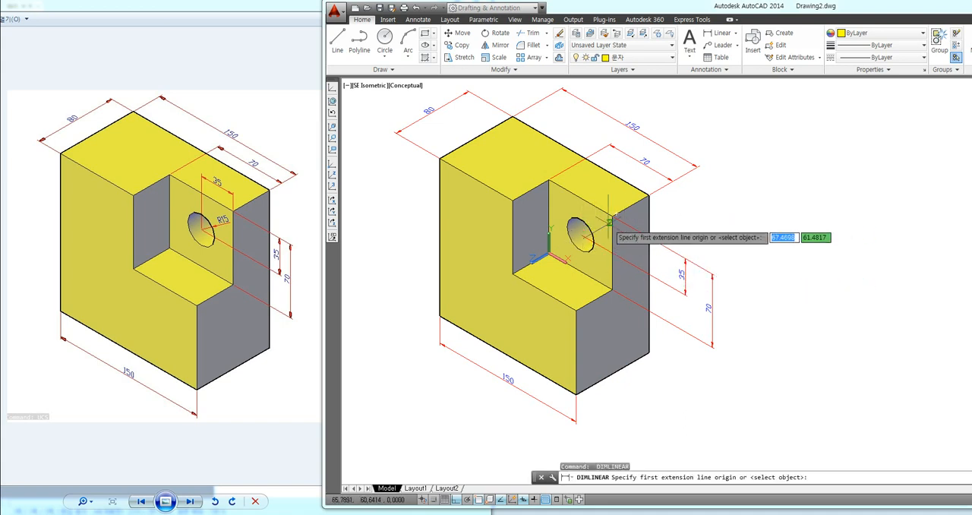
left_click(580, 233)
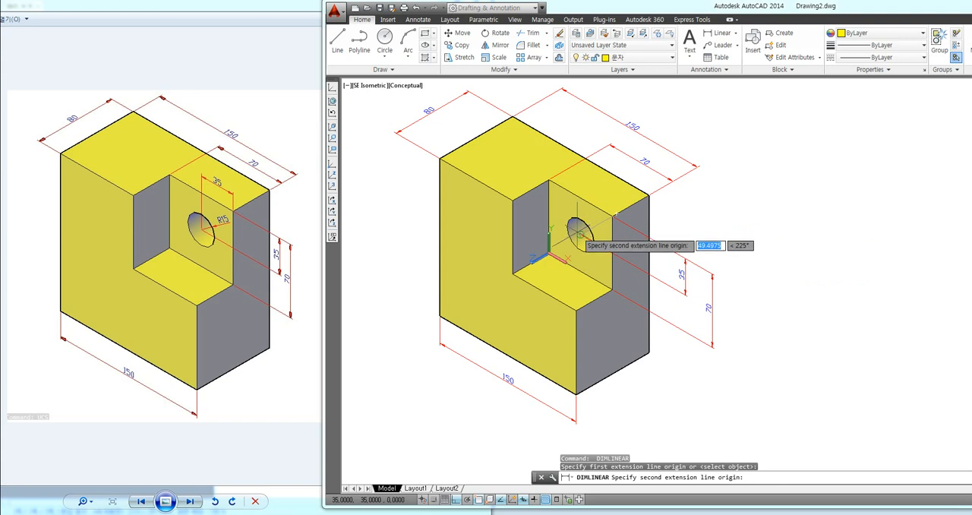
left_click(581, 200)
left_click(597, 183)
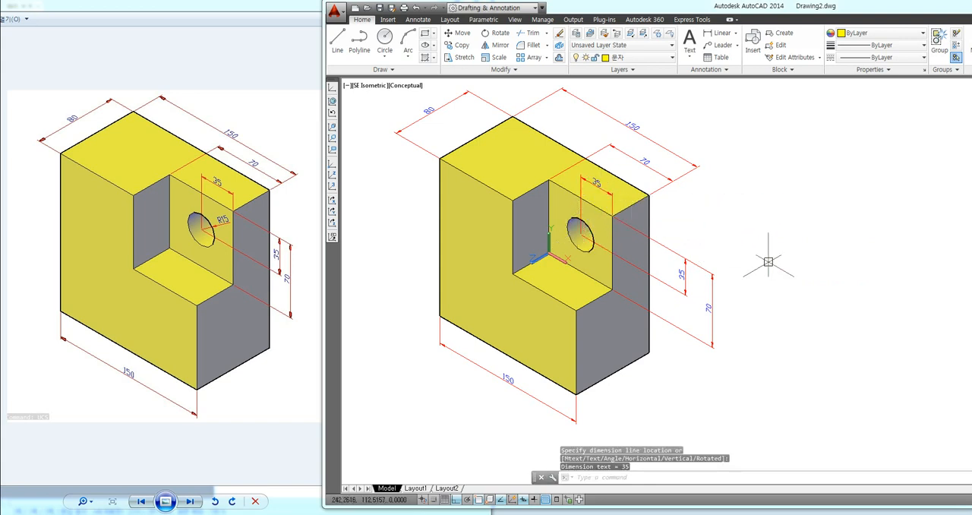
Step: Add a radius dimension to the hole in the cutout's back face, with the text just outside the circle
left_click(735, 35)
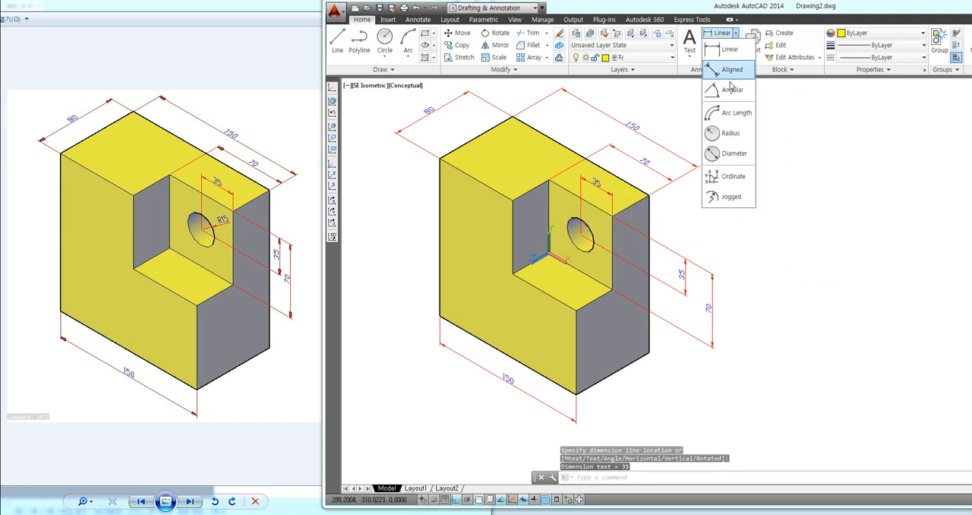
left_click(728, 135)
scroll(595, 227, "up", 2)
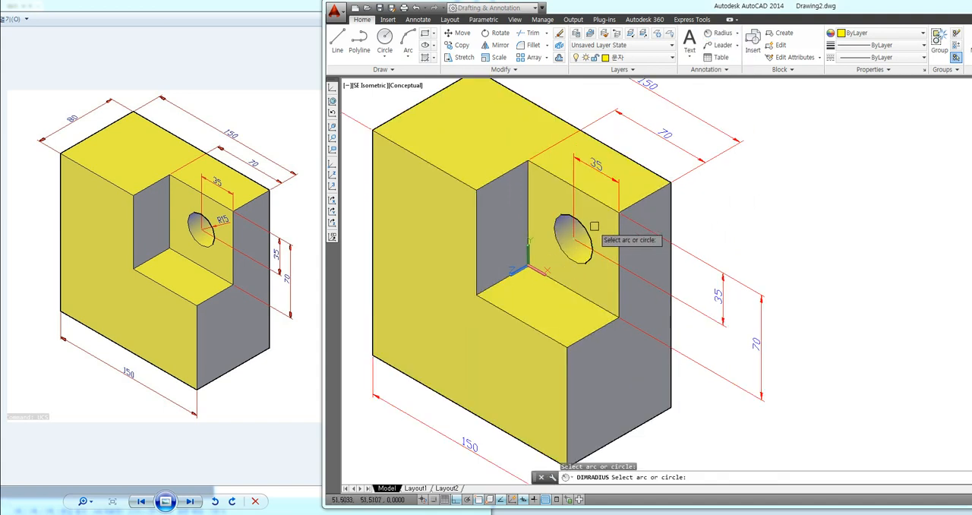
left_click(579, 223)
scroll(589, 215, "up", 2)
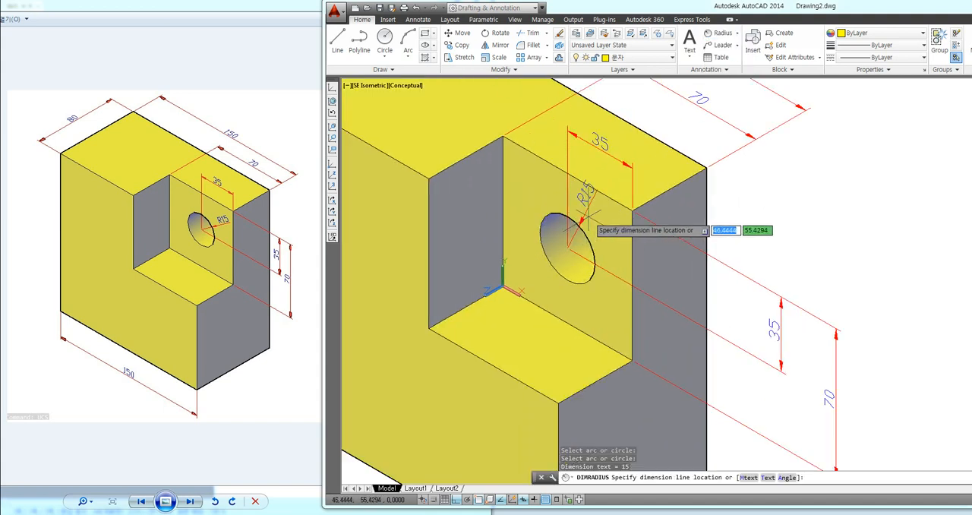
left_click(600, 213)
scroll(680, 266, "down", 4)
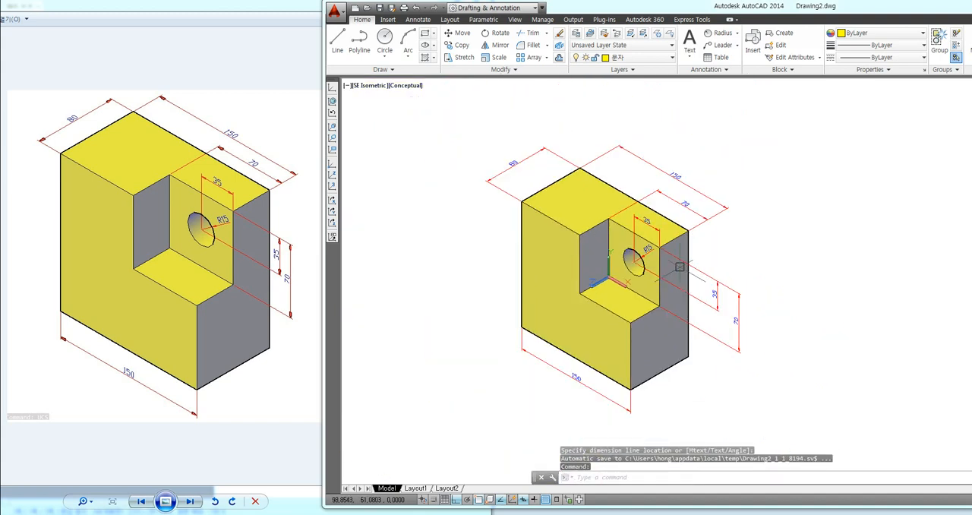
Step: View the finished block beside its flat profile, shift the drawing window over the reference image and bring up the text notes window
middle_click_drag(781, 254, 760, 247)
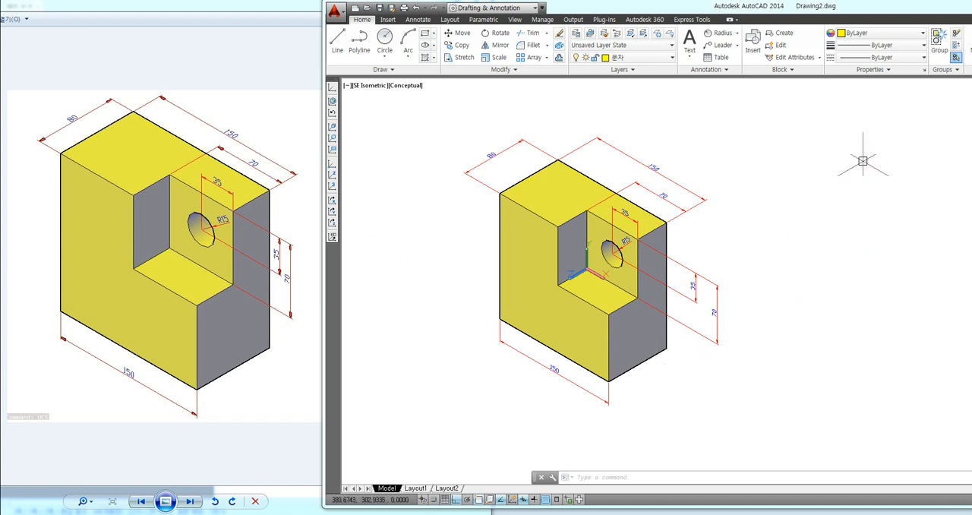
scroll(826, 164, "down", 3)
scroll(577, 220, "up", 1)
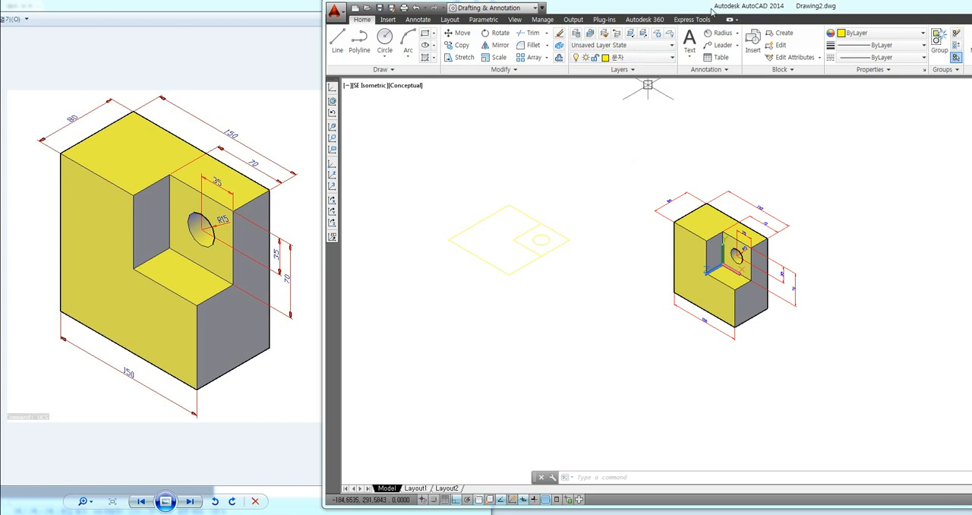
left_click_drag(713, 11, 560, 16)
left_click(384, 513)
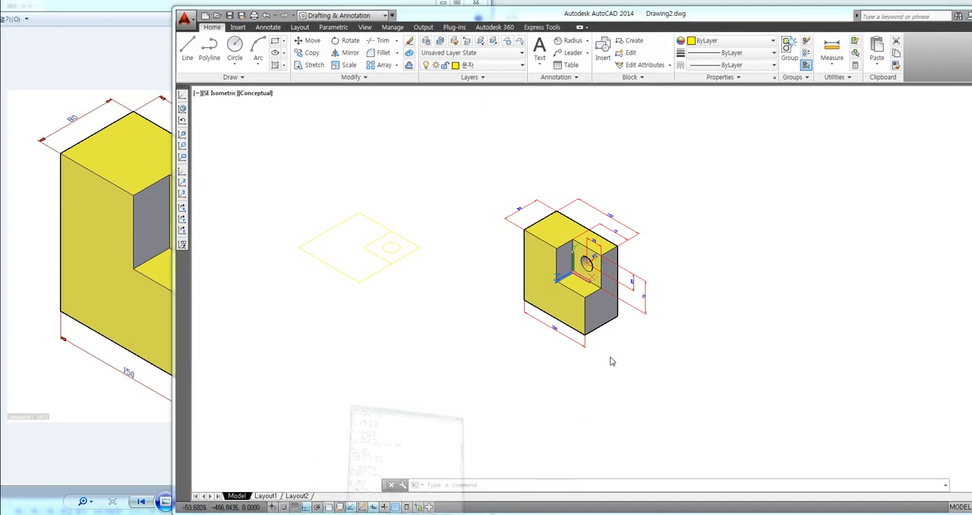
Step: Add the heading "3D객체를 2D로 가져가기" below section 8 of the text notes
key("Return")
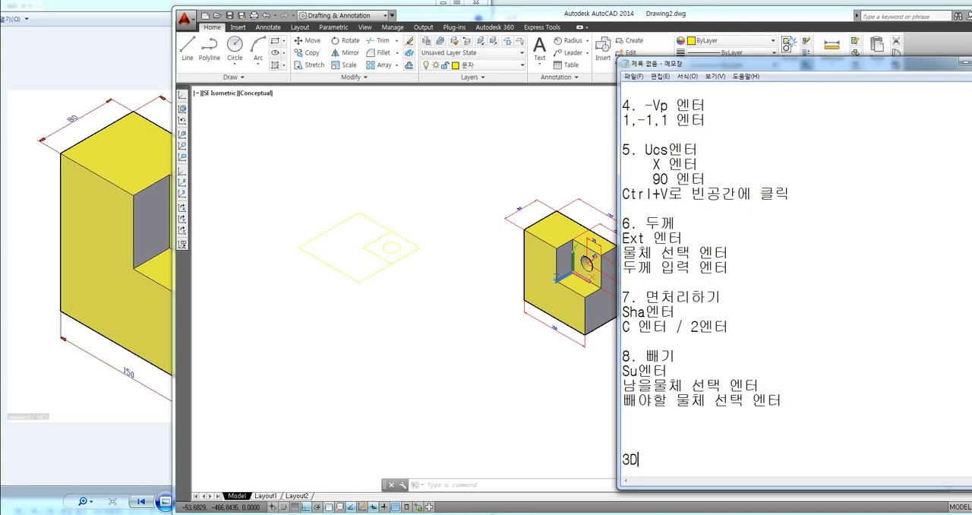
type("3Dㄱㄹ")
key("BackSpace")
type("객ㅊ")
type("체를 2D로")
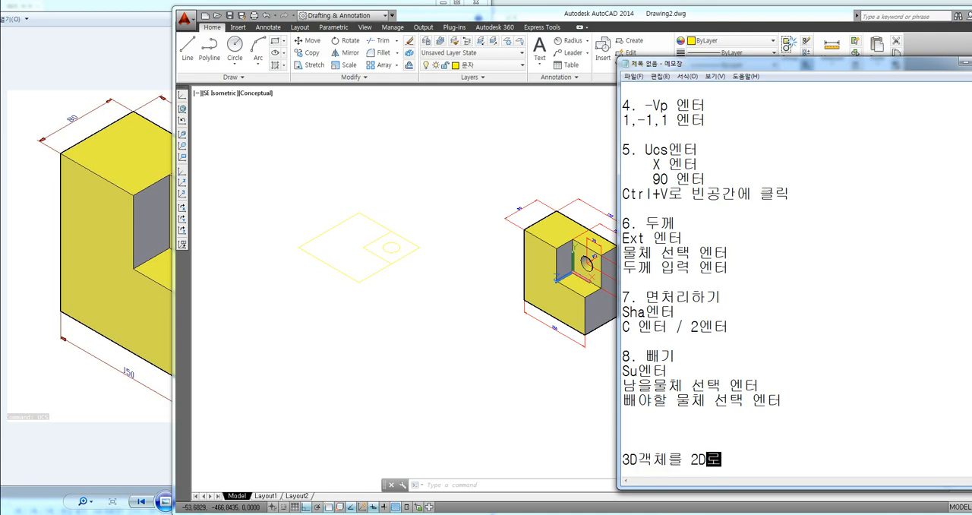
type(" 가져가기")
key("Return")
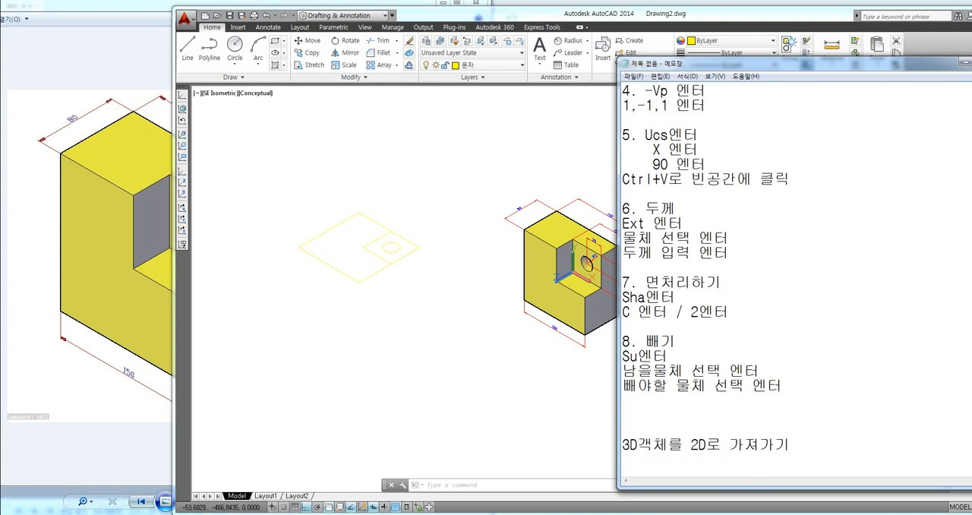
Step: Add the lines "Ucs엔터" and "V엔터" under the new heading in the notes
type("Ucs엔터")
key("Return")
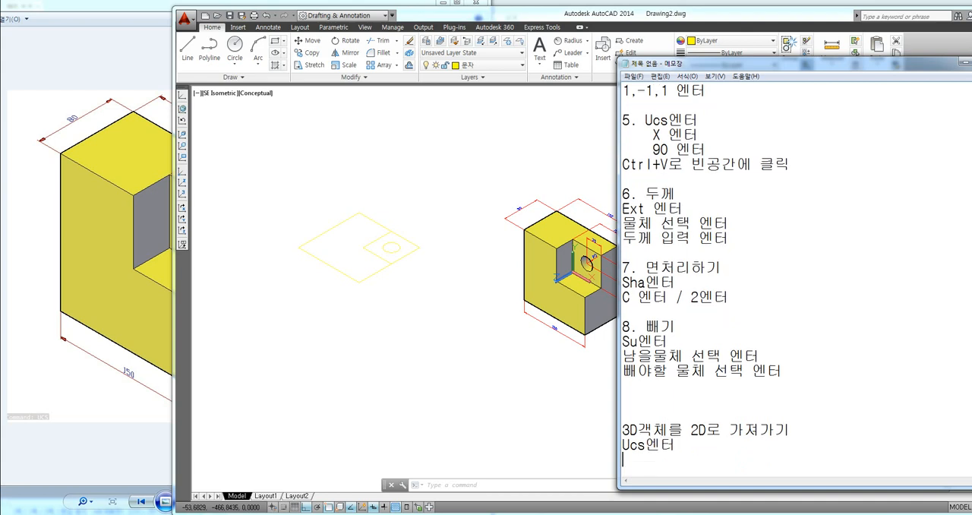
type("V엔터")
key("Return")
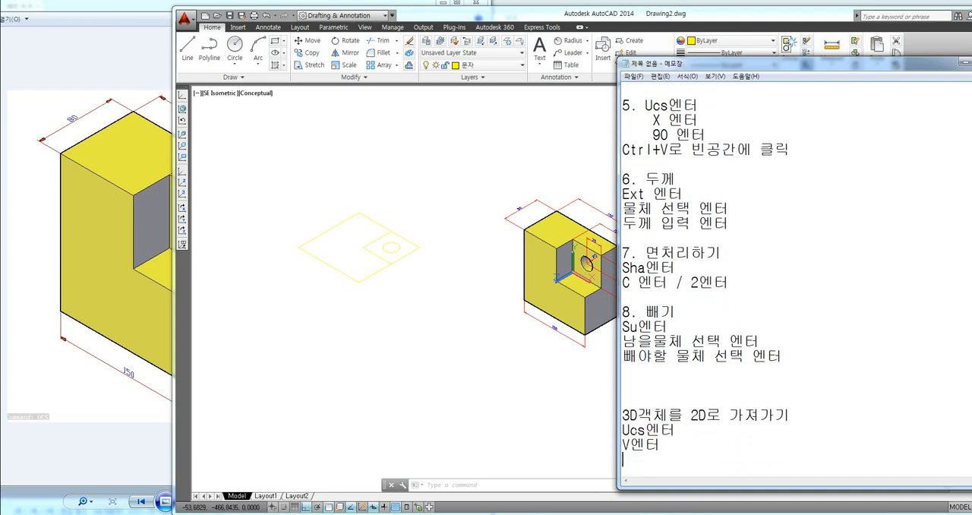
Step: Switch to AutoCAD and align the UCS with the current isometric view using the UCS View option
left_click(509, 423)
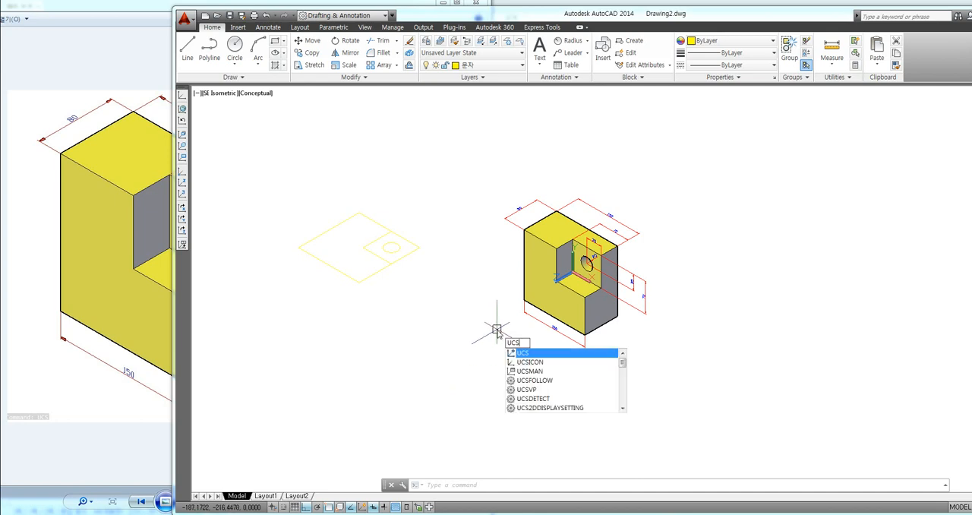
key("Return")
type("v")
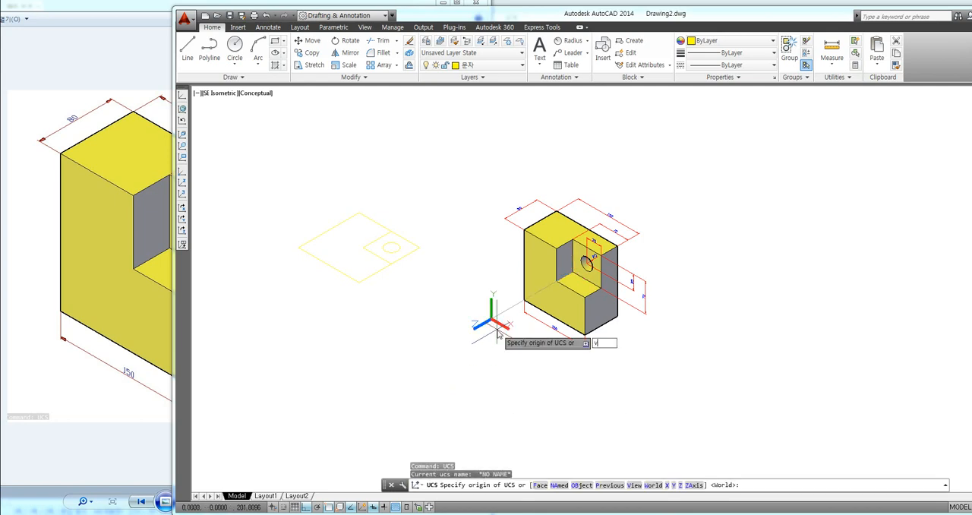
key("Return")
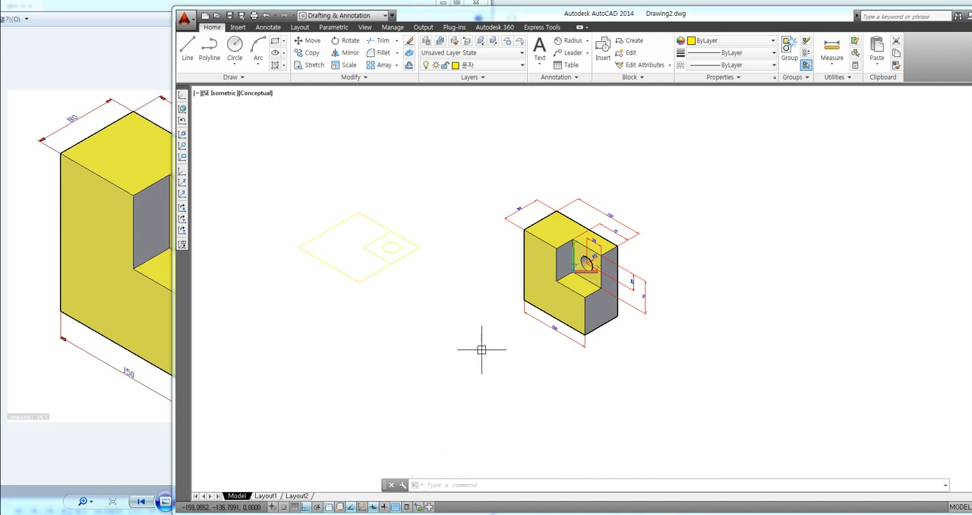
Step: Select the solid block with all its dimensions and copy it to the clipboard
left_click(697, 167)
left_click(480, 366)
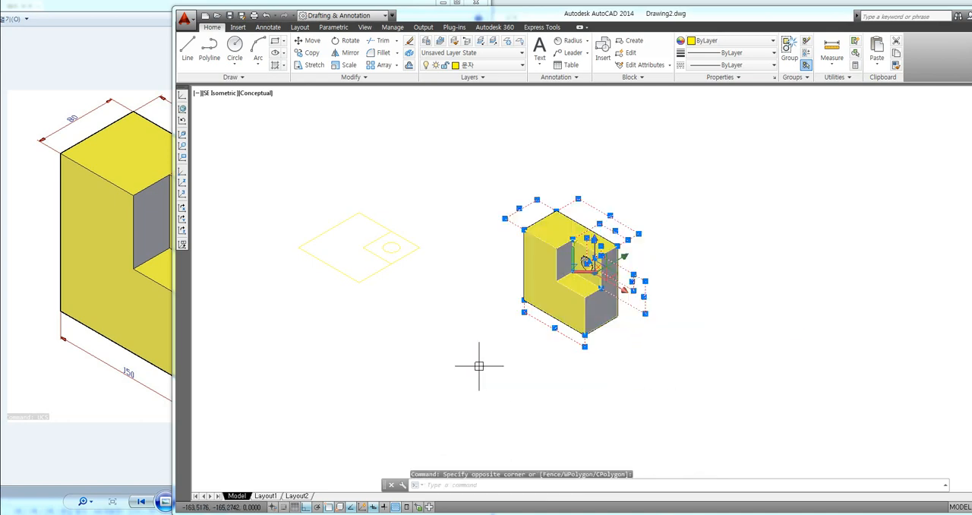
key("ctrl+c")
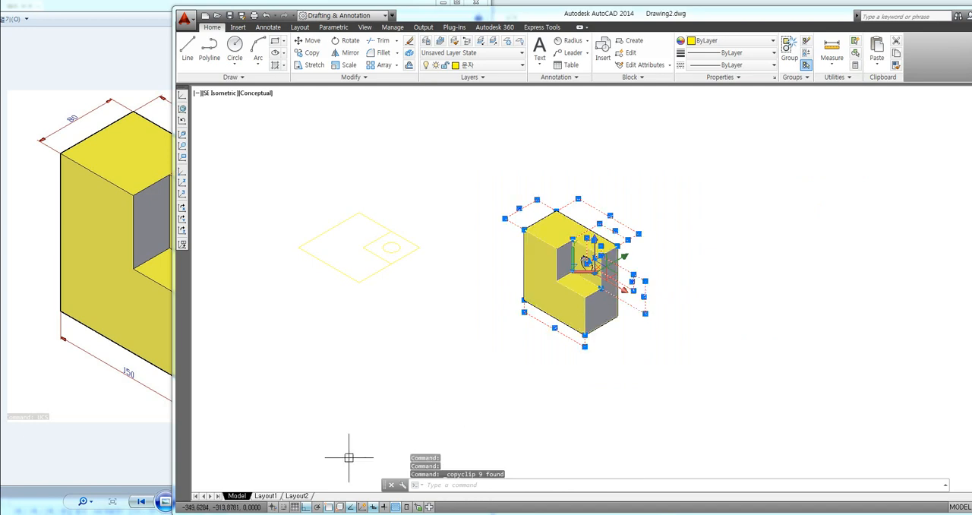
Step: Switch to the text notes and add the lines "Ucs엔터 엔터" and "Plan엔터 엔터" after a blank line
left_click(259, 514)
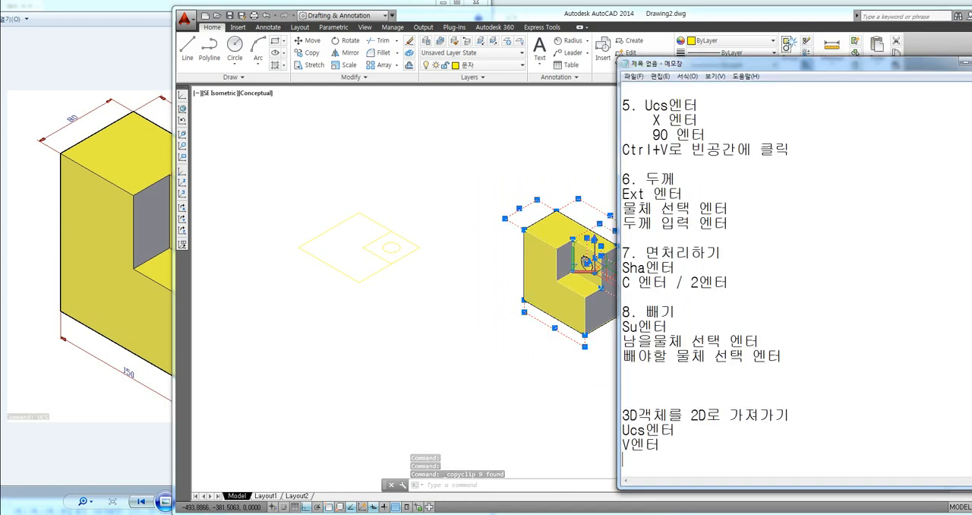
key("Return")
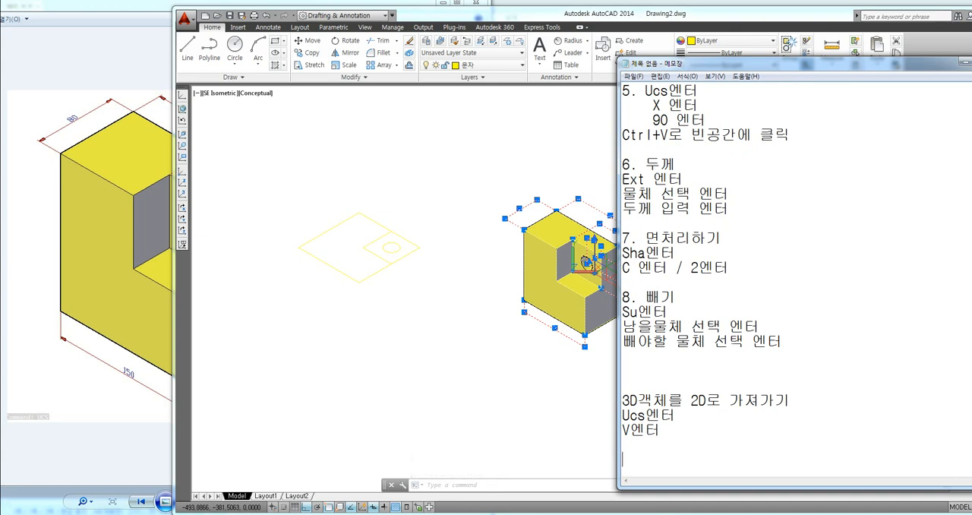
type("ㅓ ㅊㄴ")
type("엔터 엔터")
key("Return")
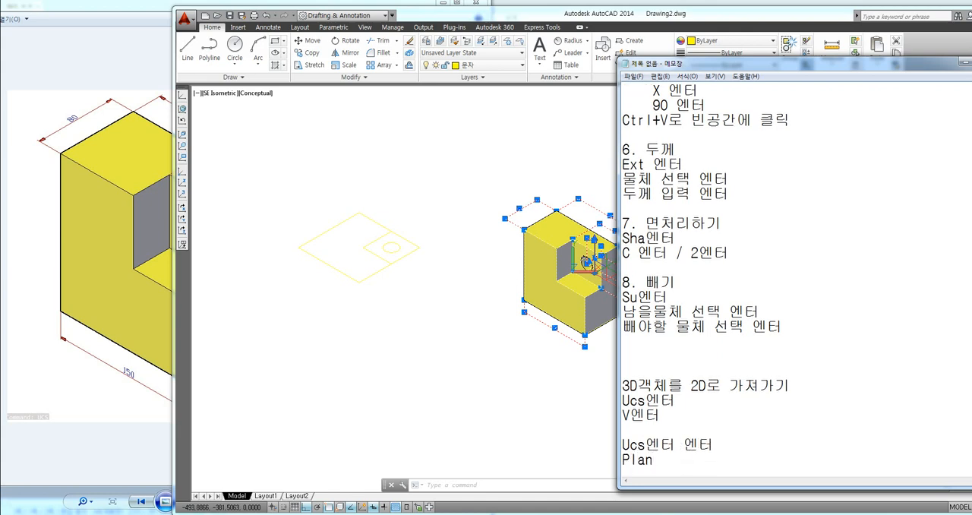
type("Plan엔터 엔터")
key("Return")
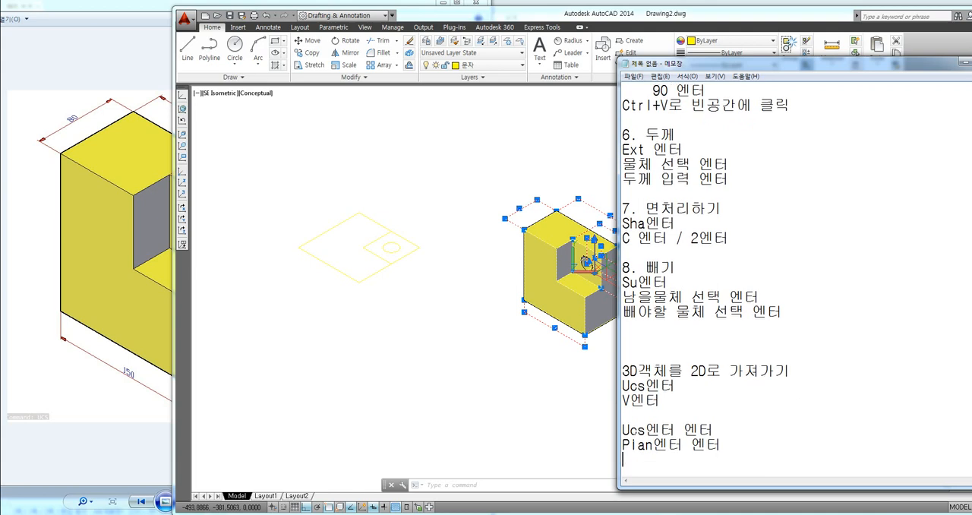
Step: Switch to AutoCAD, reset the UCS to World and show the plan view of the current UCS
left_click(470, 401)
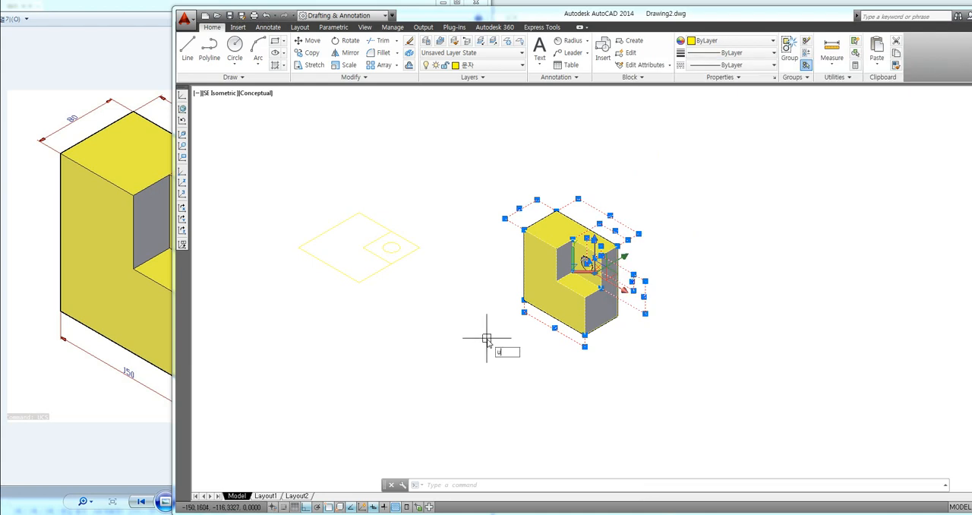
key("Return")
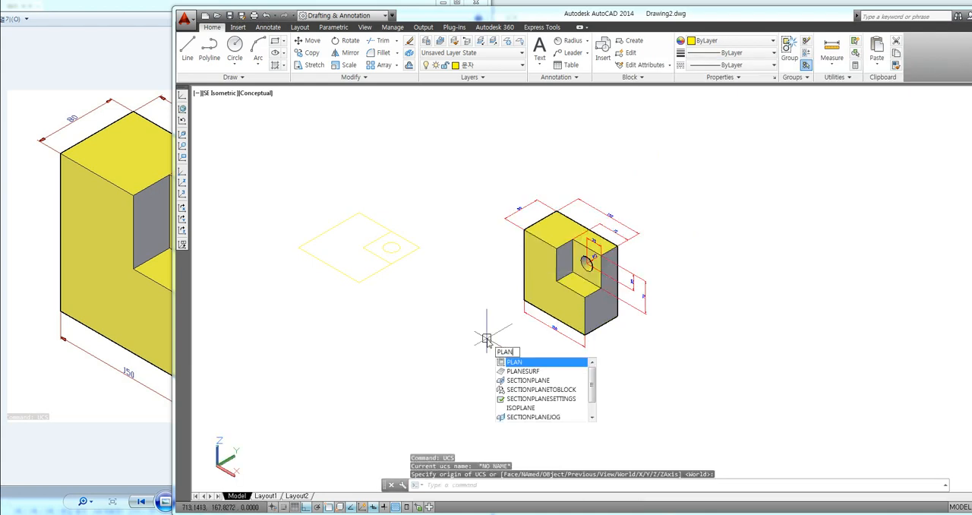
key("Return")
key("Return")
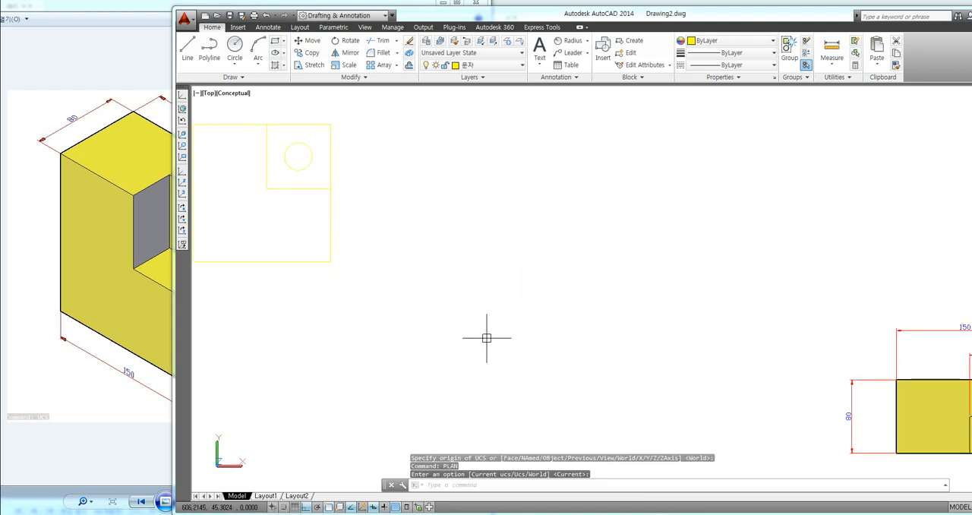
Step: Move the flat profile's outer square, corner square and circle to layer 0, then clear the selection
middle_click_drag(453, 296, 603, 386)
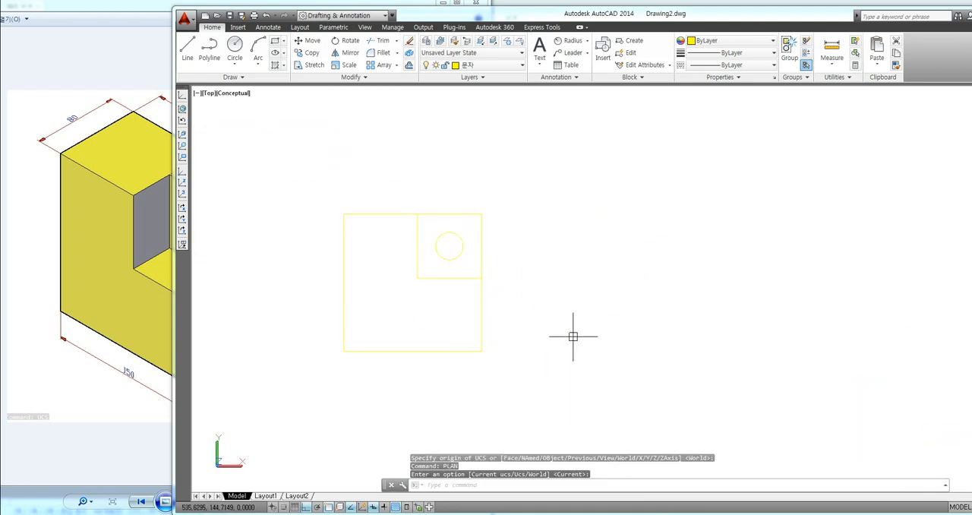
scroll(403, 282, "up", 2)
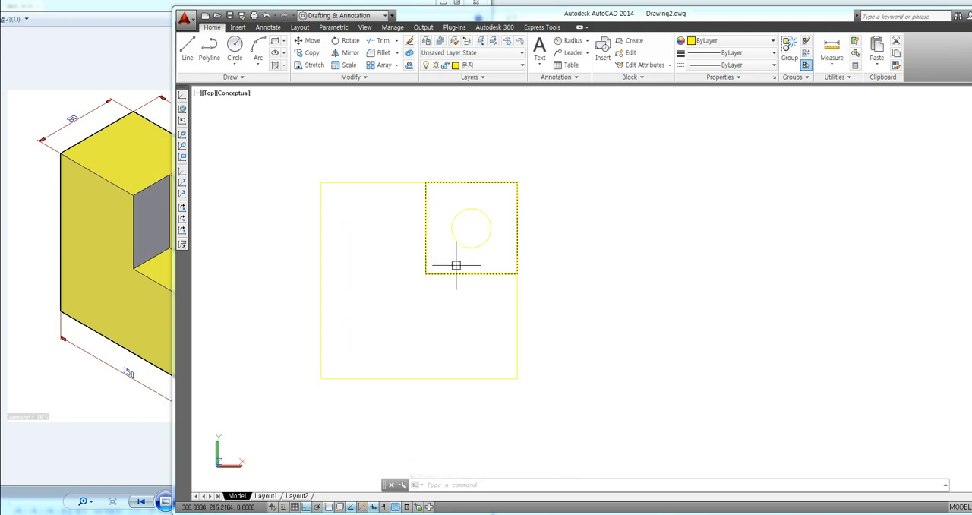
left_click(575, 137)
left_click(317, 374)
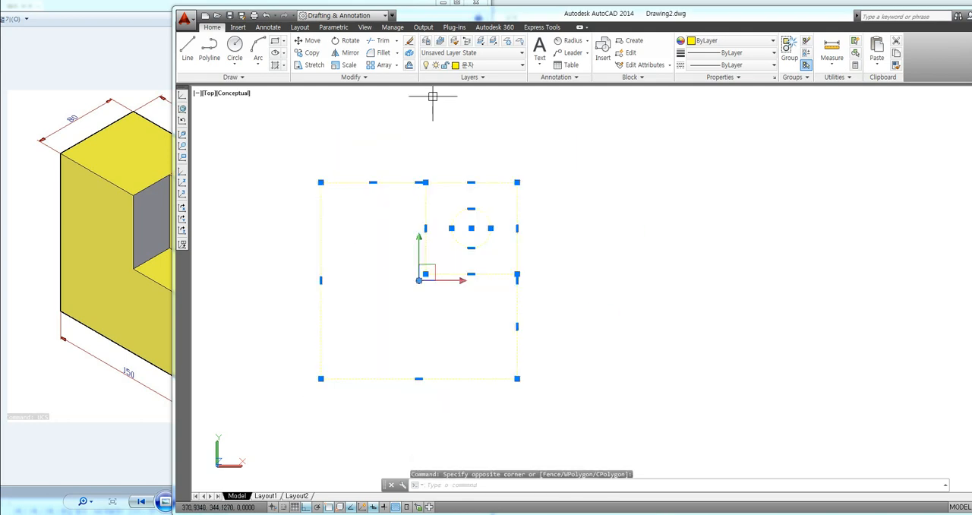
left_click(486, 56)
left_click(484, 56)
left_click(478, 67)
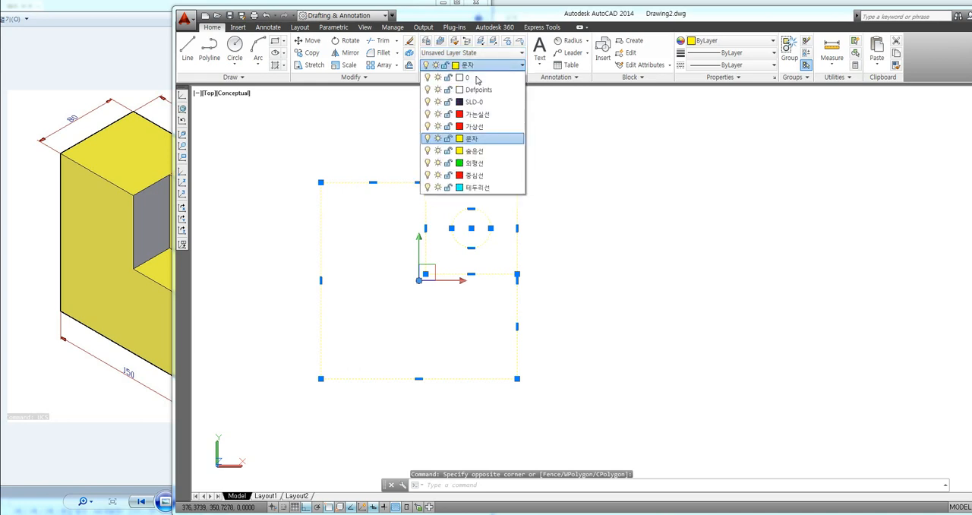
left_click(477, 78)
key("Escape")
key("Escape")
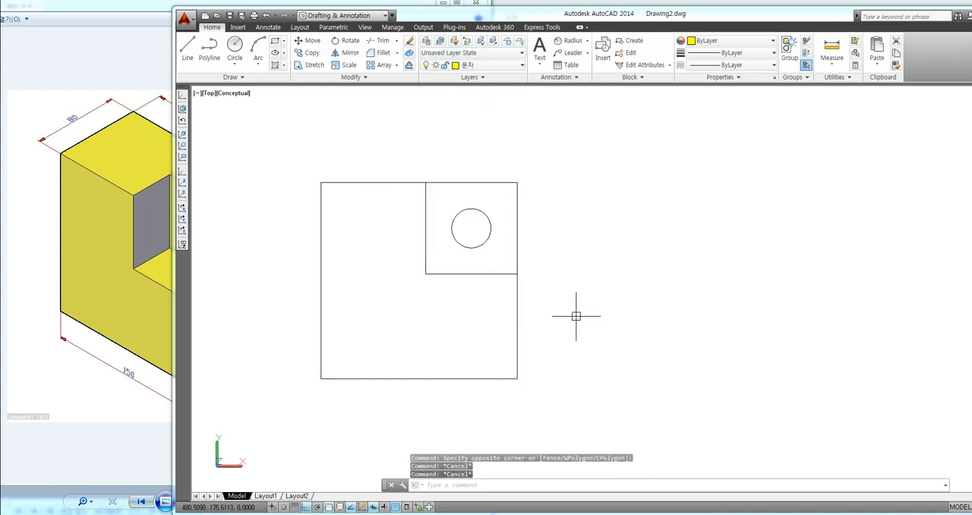
Step: Paste the copied isometric block with its dimensions into the plan view, just beside the flat profile
key("ctrl+v")
scroll(584, 316, "down", 4)
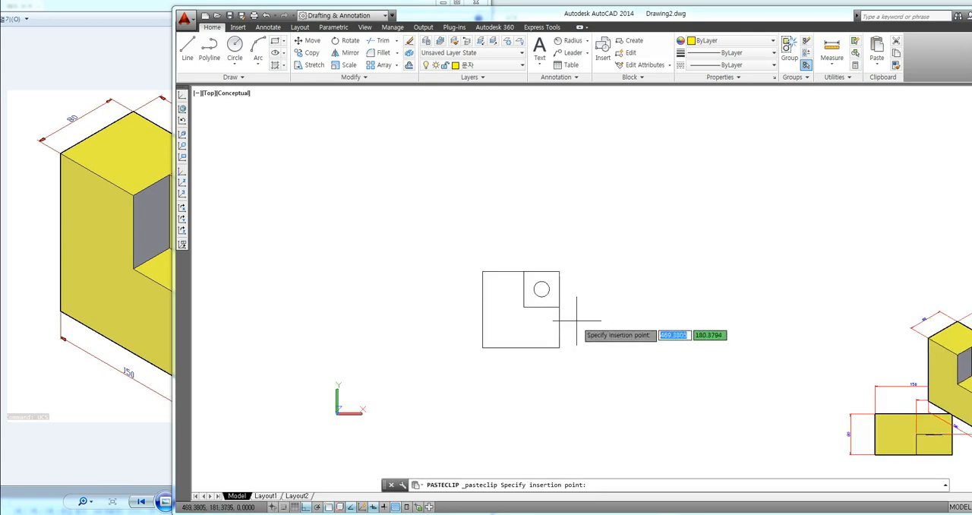
scroll(618, 312, "down", 4)
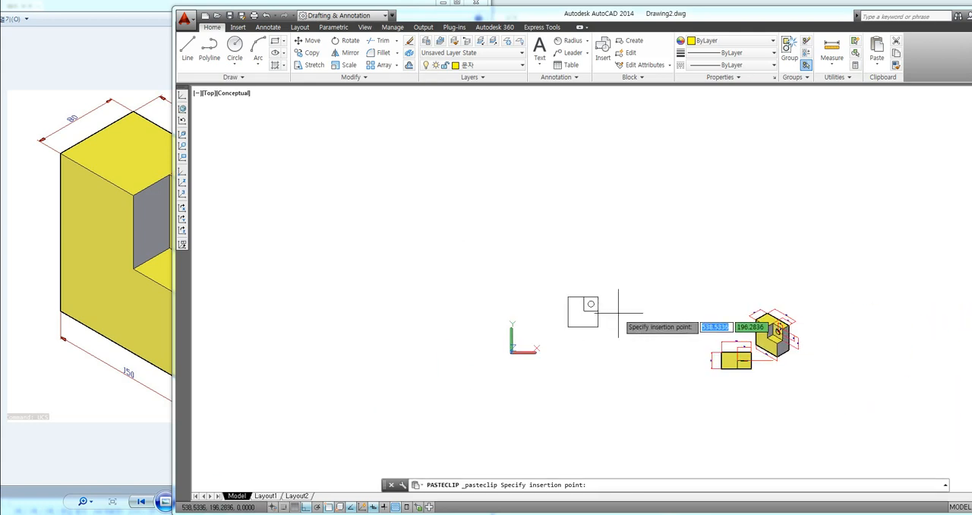
scroll(618, 312, "up", 3)
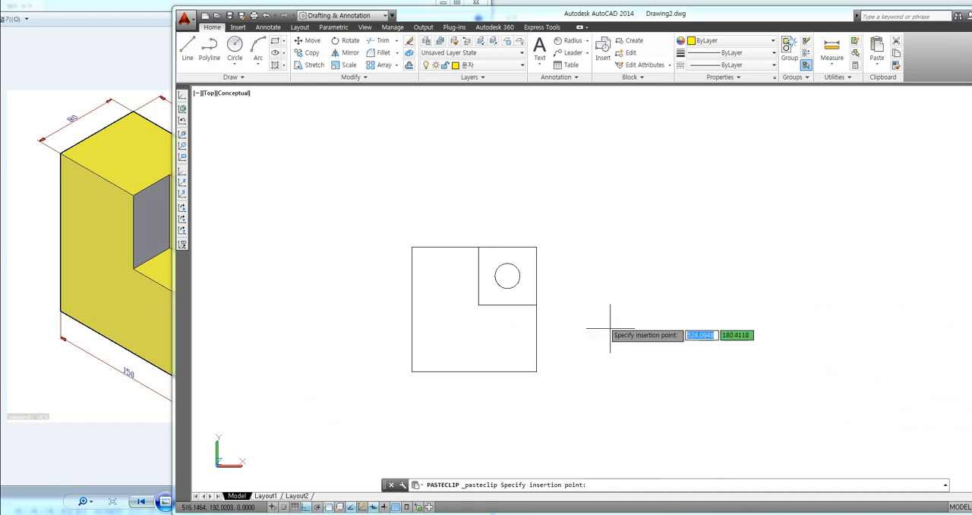
scroll(617, 308, "down", 5)
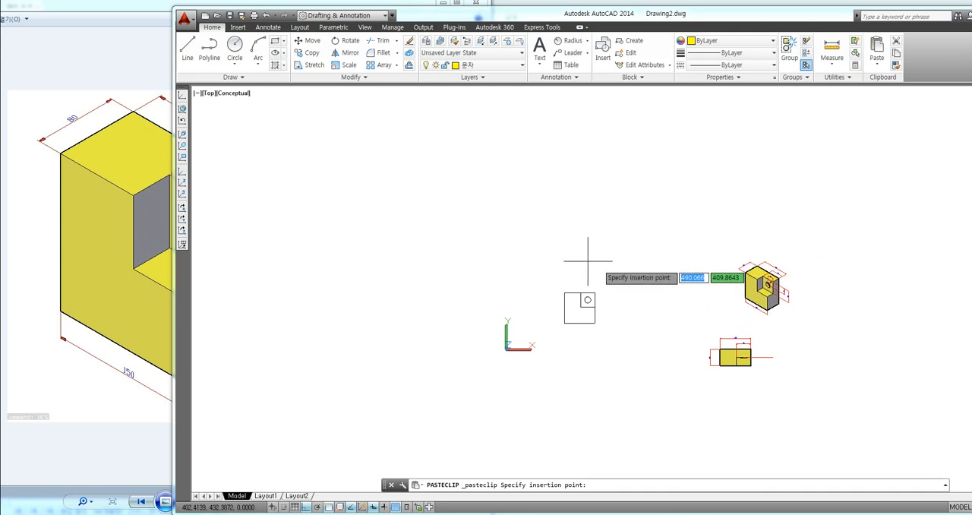
left_click(476, 284)
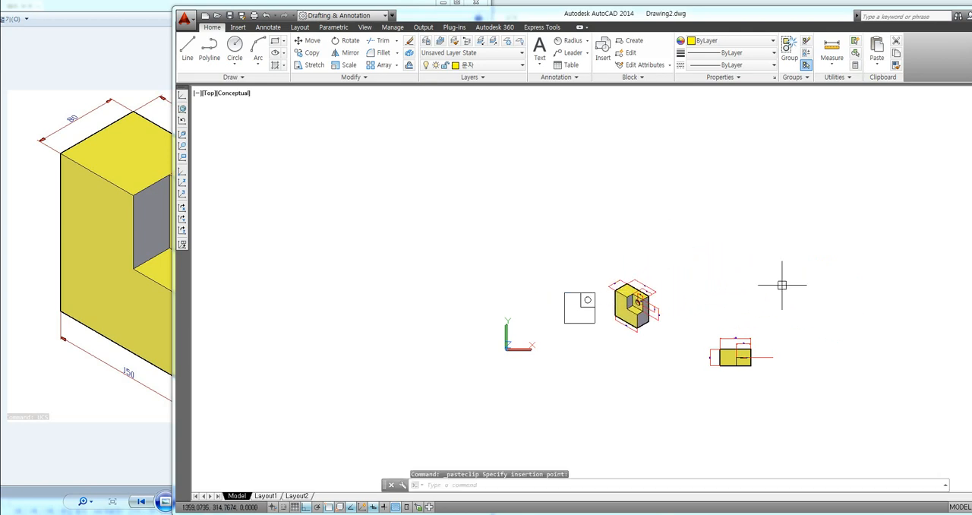
Step: Turn on Ortho mode with the flat profile and the pasted block in view
scroll(671, 321, "up", 3)
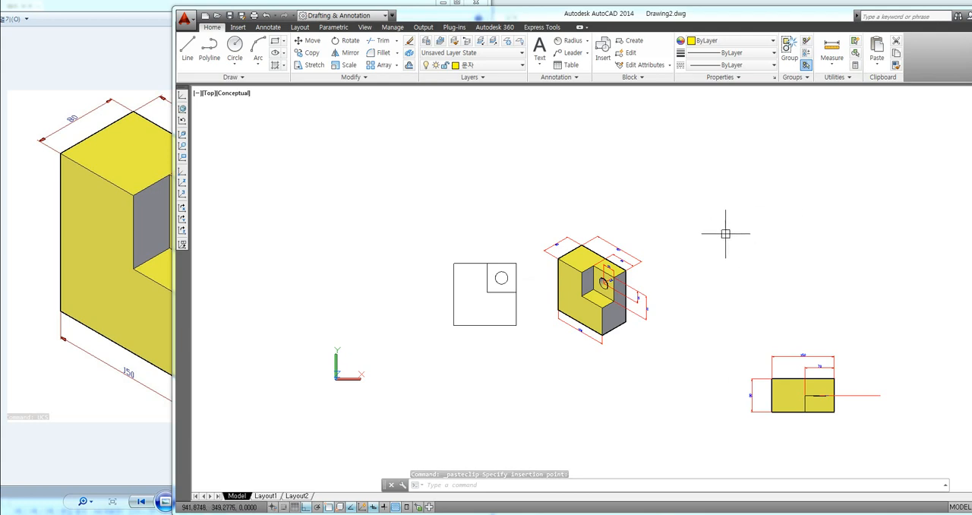
scroll(582, 292, "up", 5)
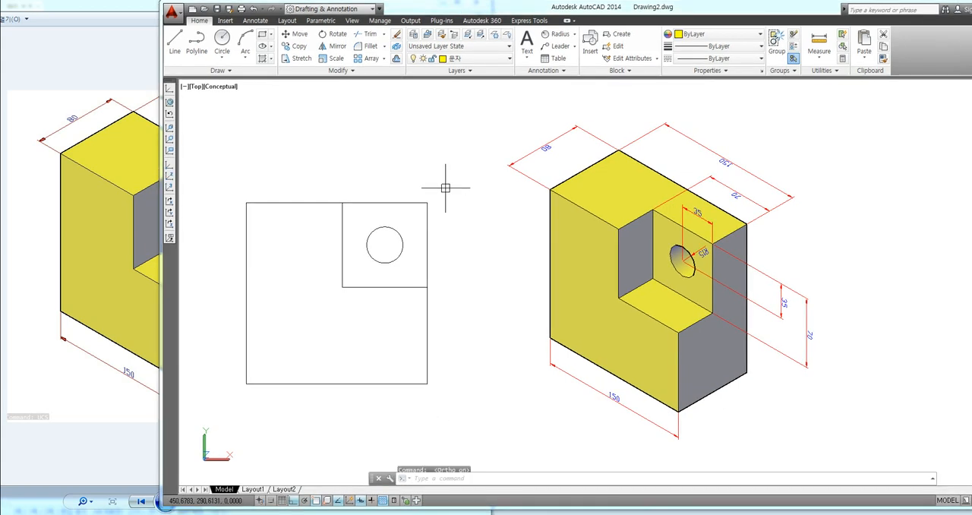
key("F8")
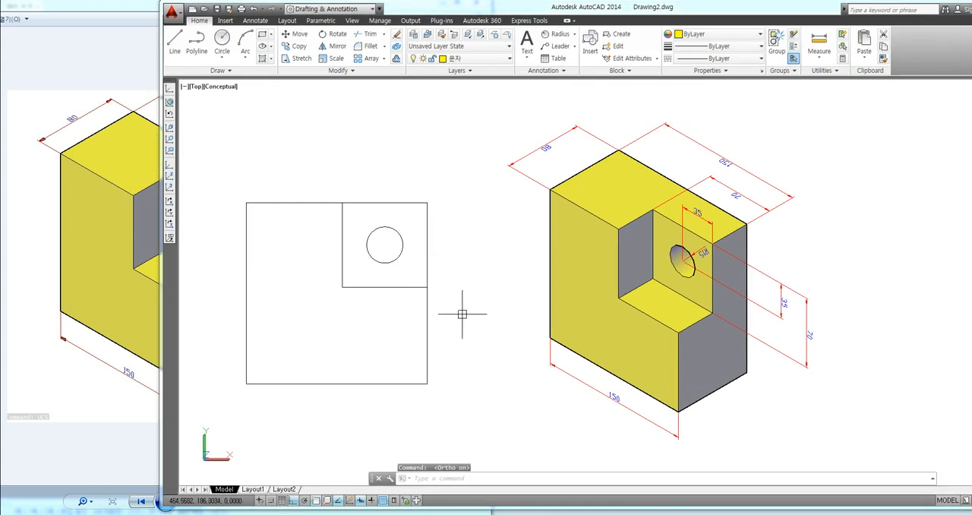
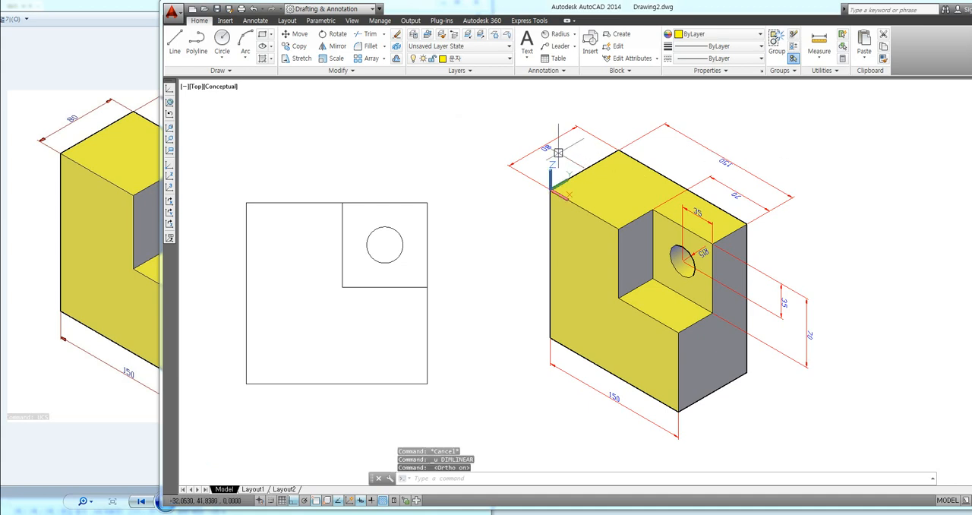
Step: Define a three-point UCS on the block's top face, with its origin at the front-left corner and X along the front edge
left_click(171, 188)
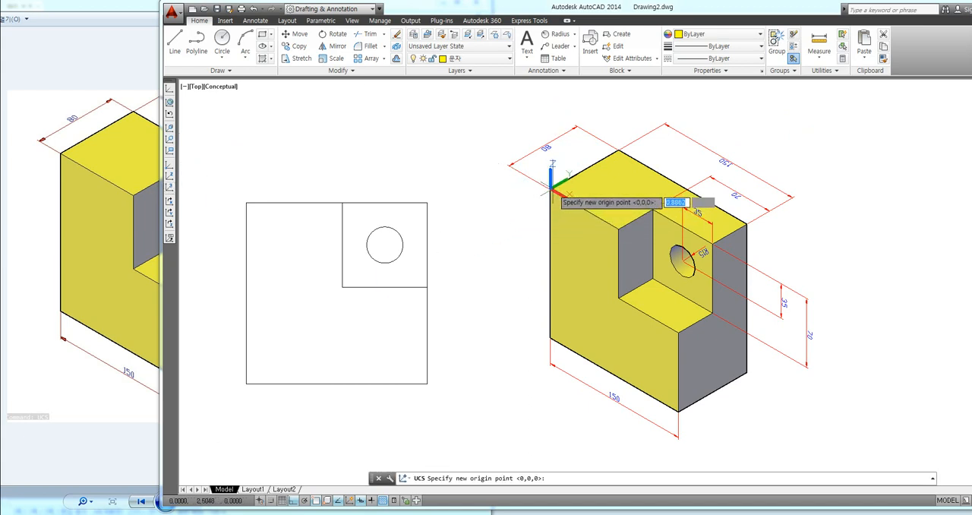
left_click(551, 189)
left_click(586, 209)
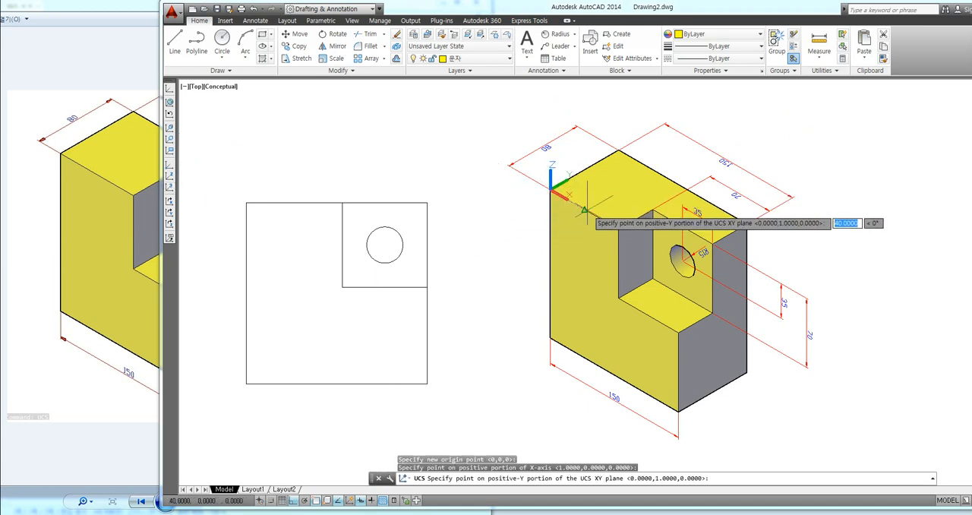
left_click(597, 161)
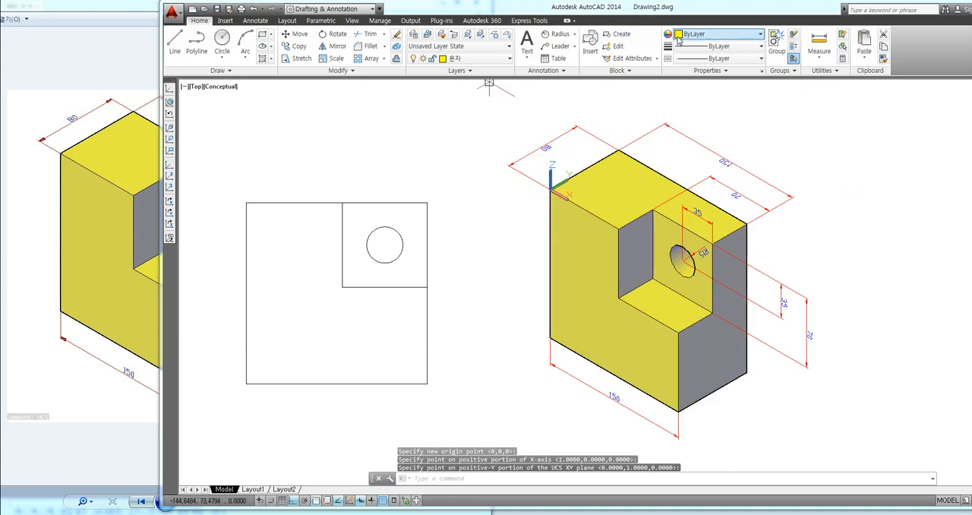
Step: Add a linear dimension to the top face's left edge in the new UCS and delete that edge's old dimension
type("d")
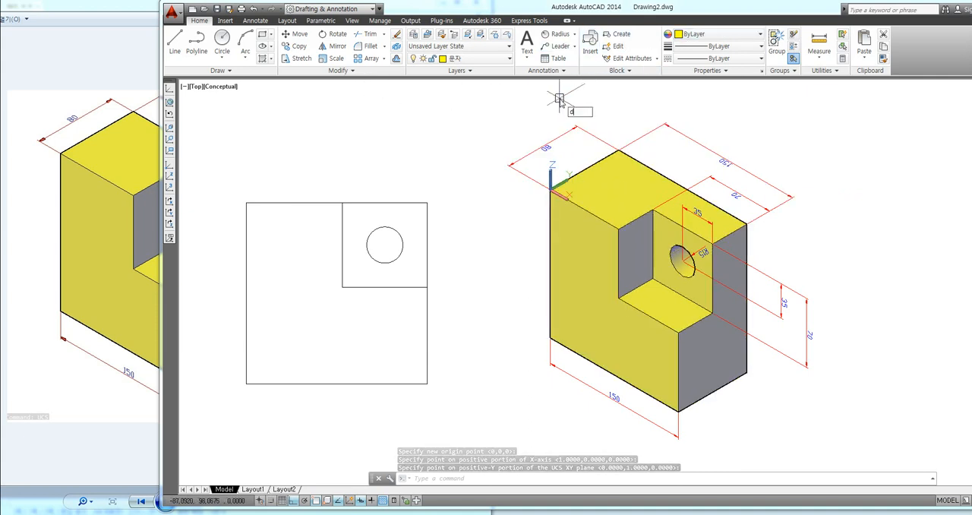
type("li")
key("Return")
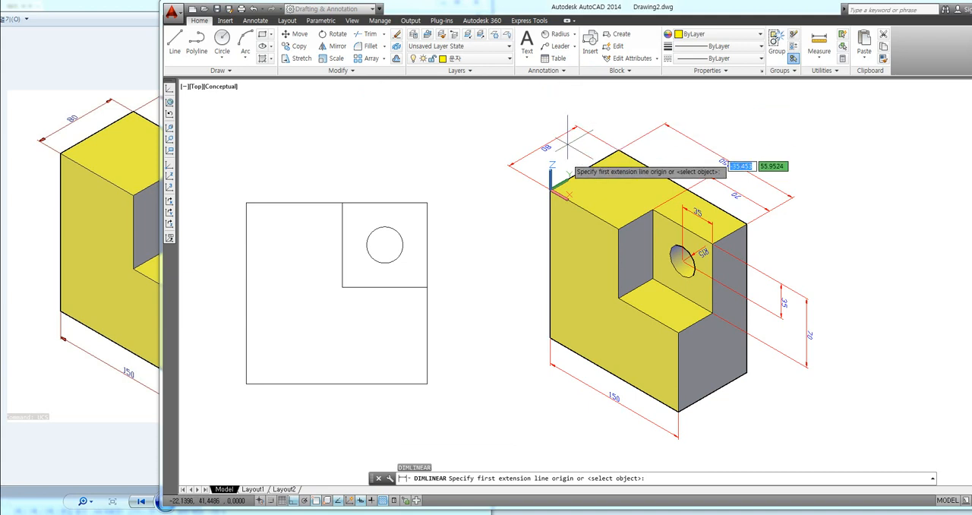
left_click(550, 188)
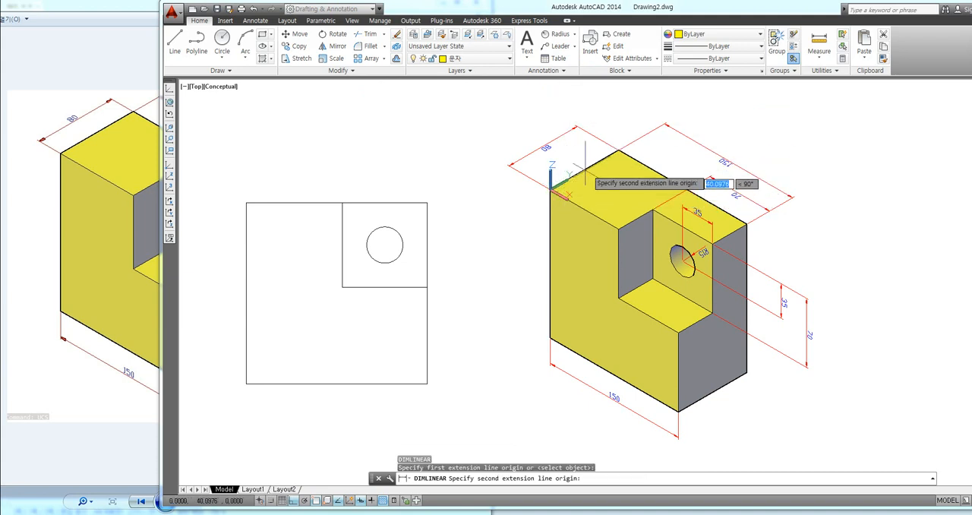
left_click(618, 150)
left_click(540, 131)
left_click(549, 143)
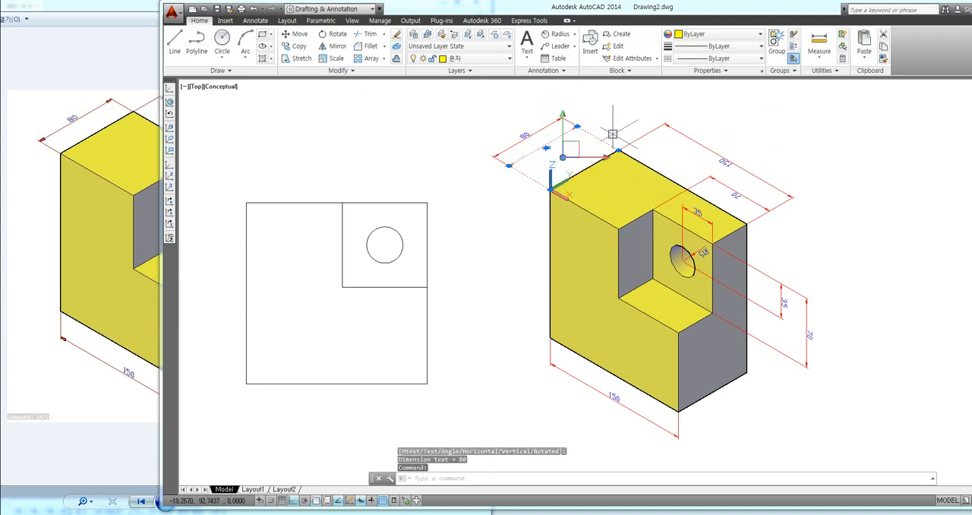
key("Delete")
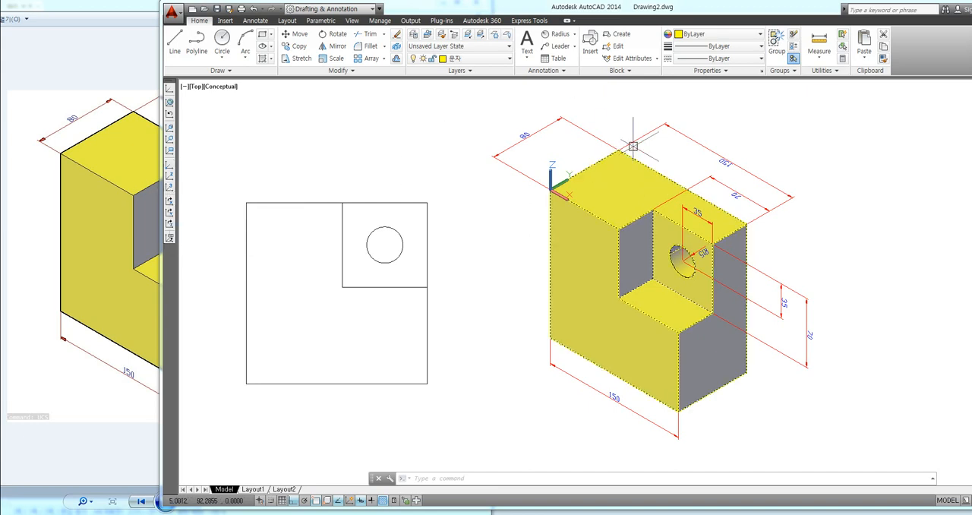
Step: Stretch the new left-edge dimension so its line sits closer to the block, then clear the selection
left_click(554, 126)
left_click(560, 117)
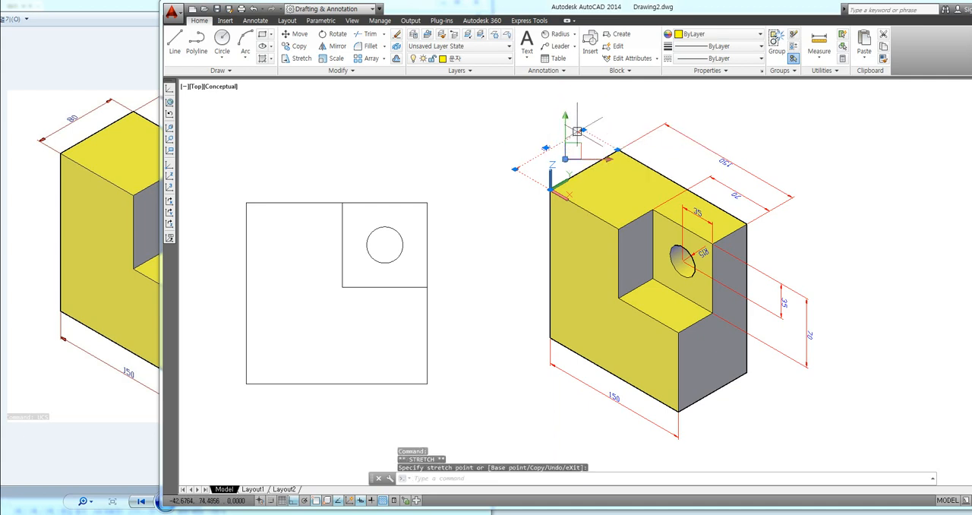
left_click(562, 115)
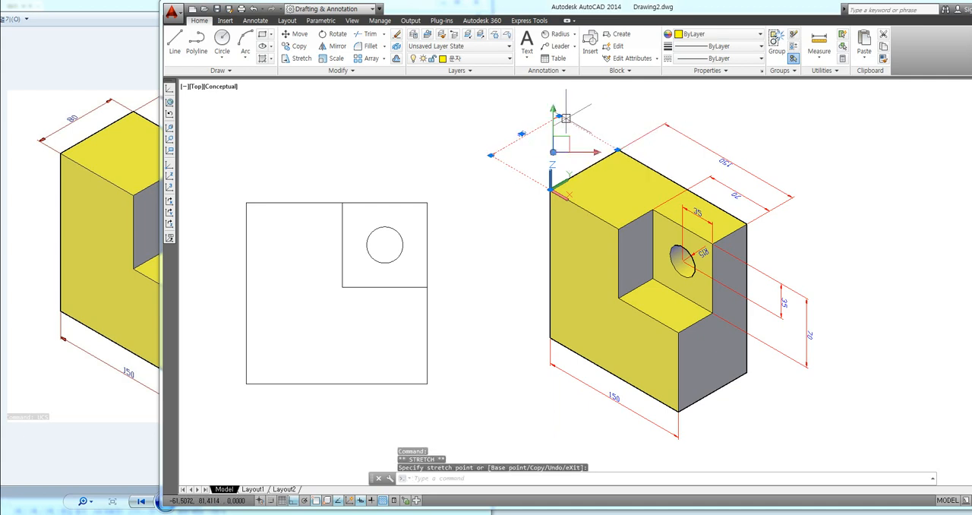
left_click(560, 116)
left_click(588, 132)
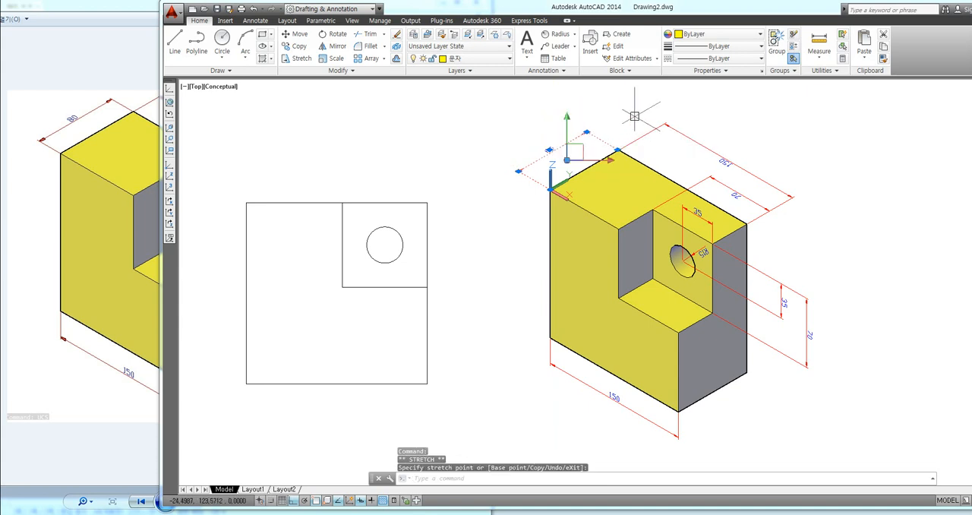
key("Escape")
key("Escape")
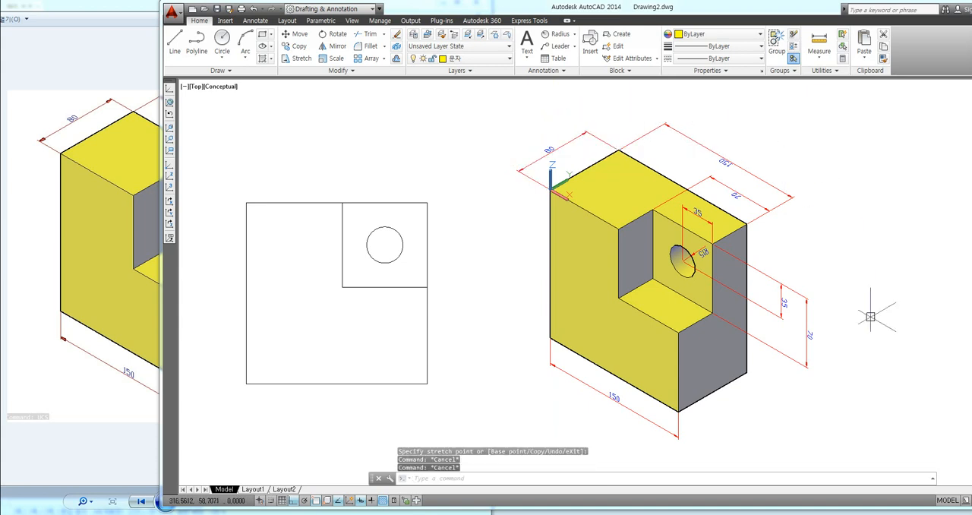
Step: Define a three-point UCS on the recess's back face, with its origin at the lower inner corner, X along the bottom edge and Y upward
left_click(806, 338)
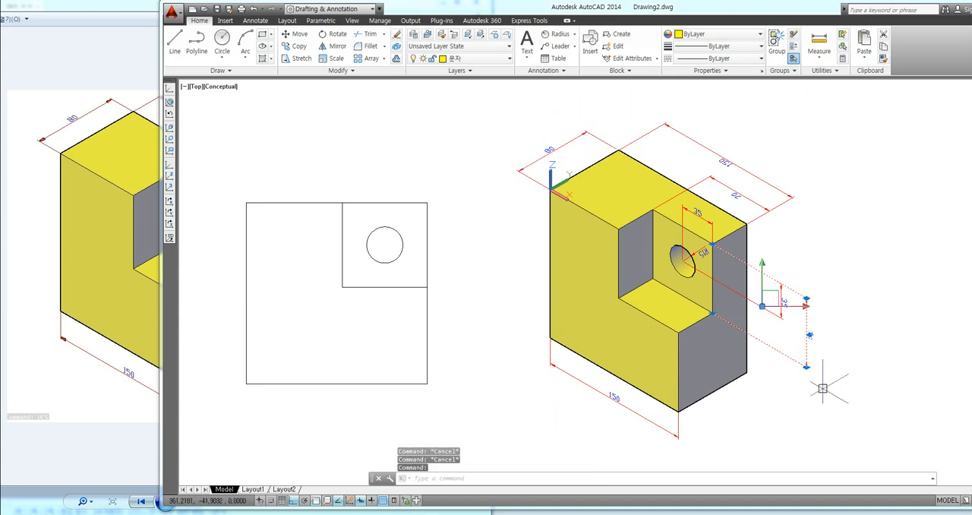
left_click(806, 368)
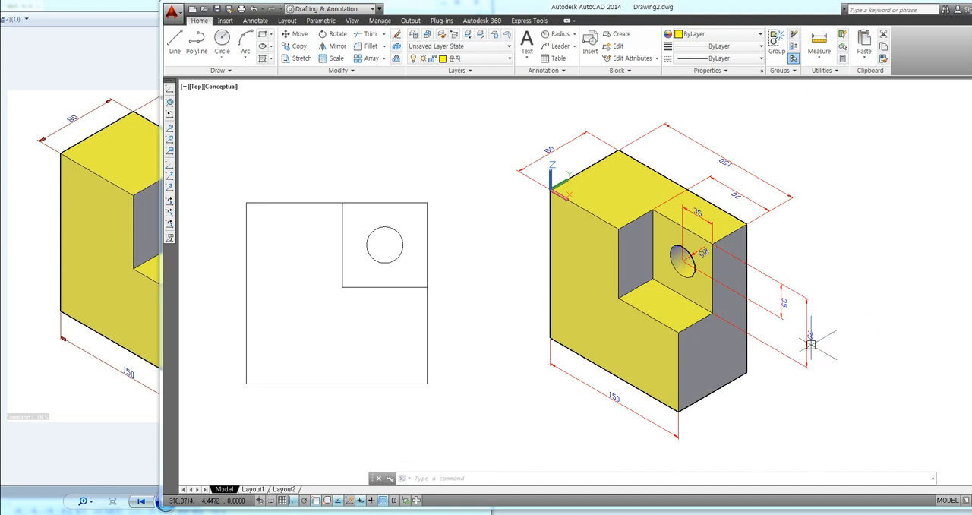
left_click(168, 189)
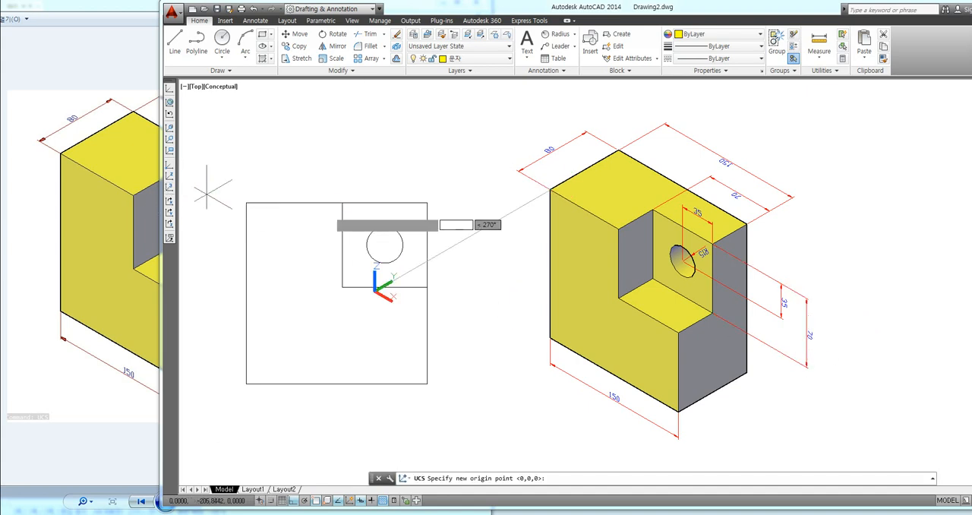
scroll(747, 288, "up", 2)
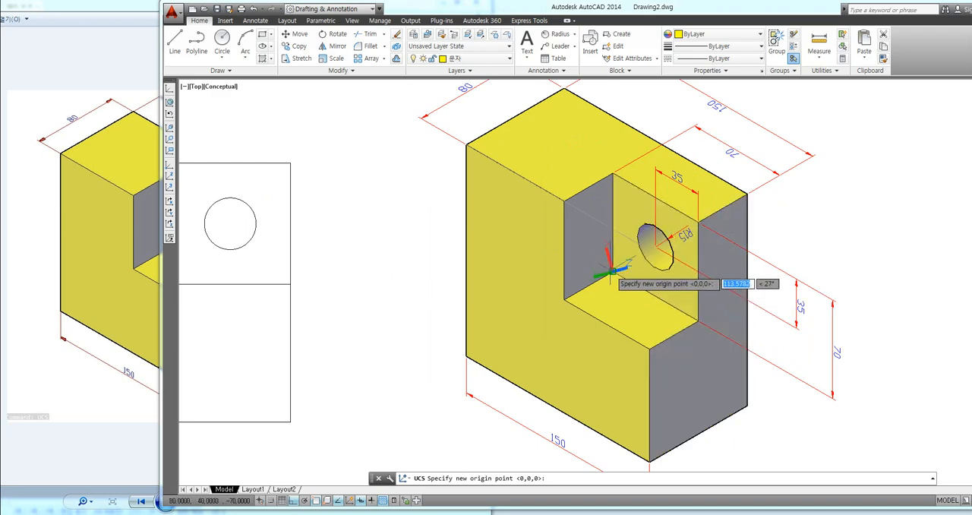
left_click(614, 269)
left_click(643, 292)
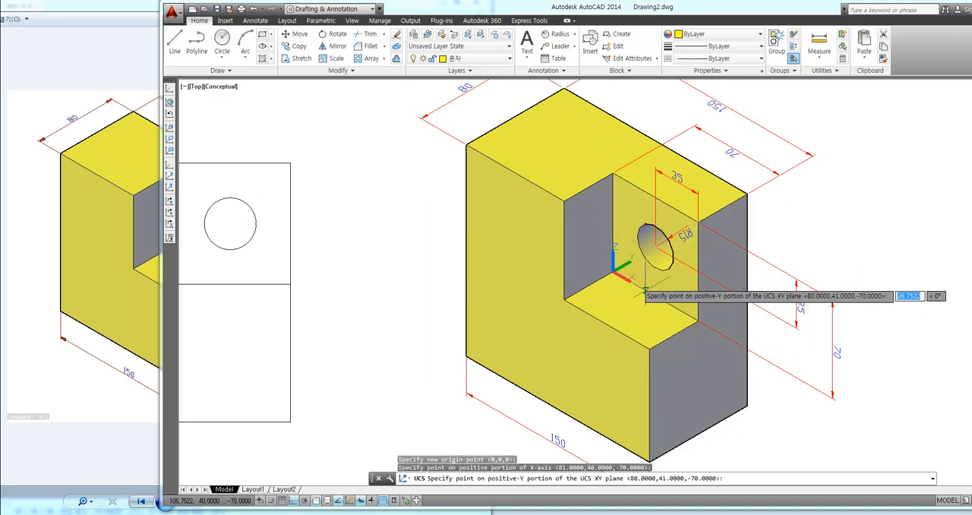
left_click(620, 231)
Step: Stretch the recess's vertical 70 and 35 dimensions so their lines sit closer to the block, then clear the selection
middle_click_drag(841, 271, 791, 251)
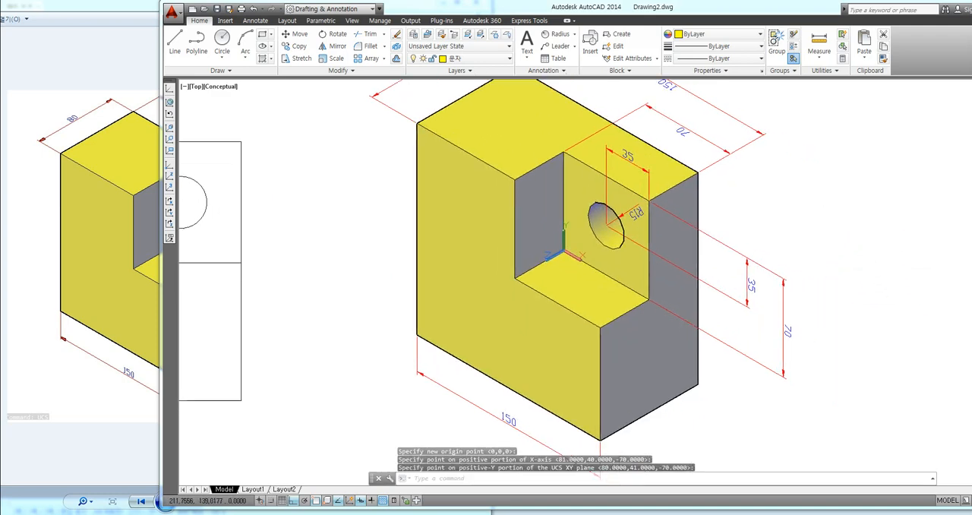
left_click(780, 303)
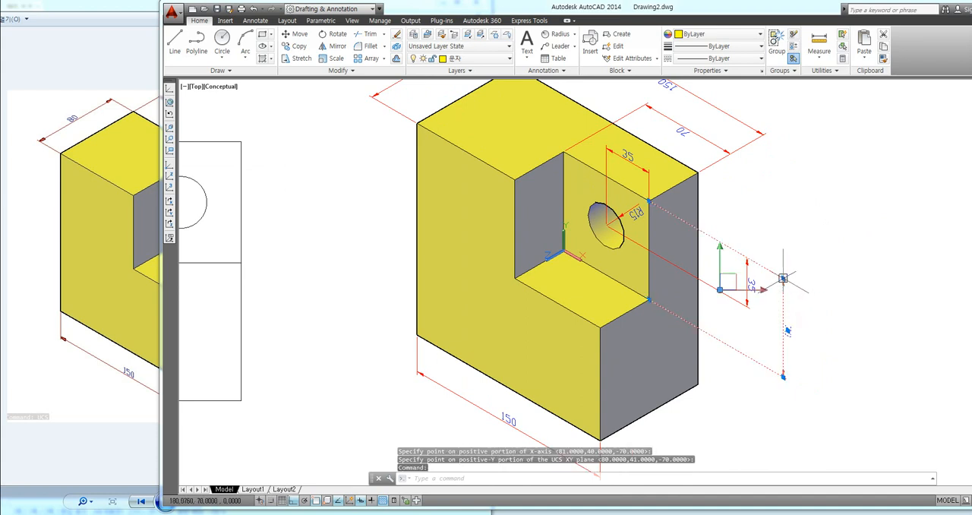
left_click(784, 278)
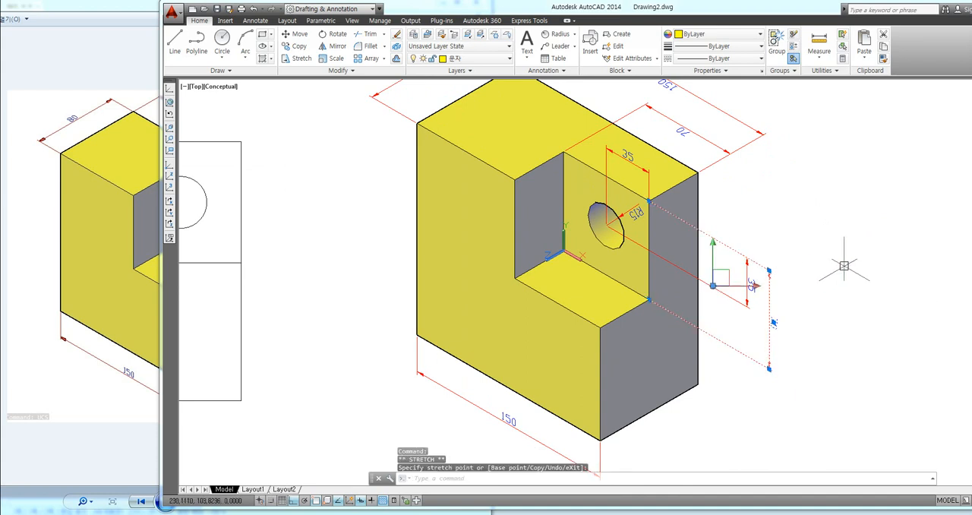
left_click(748, 258)
left_click(747, 258)
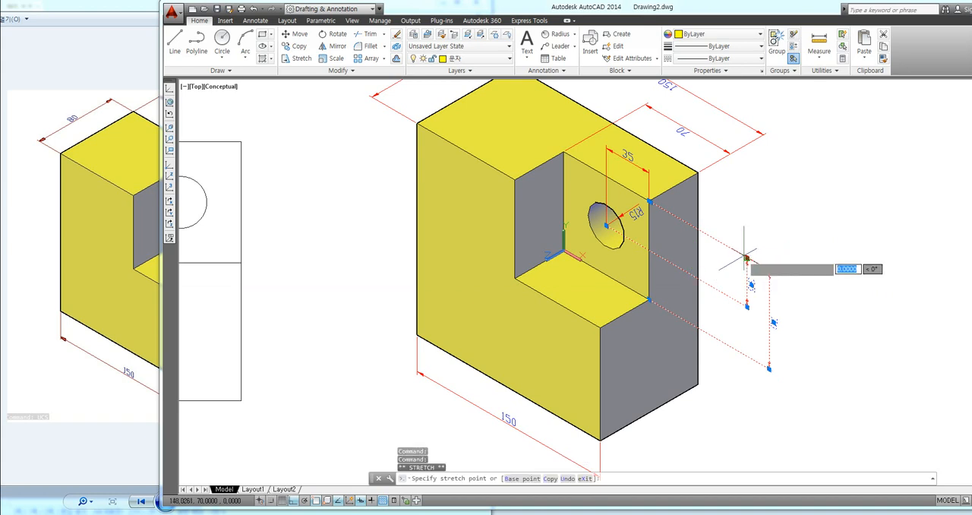
left_click(728, 248)
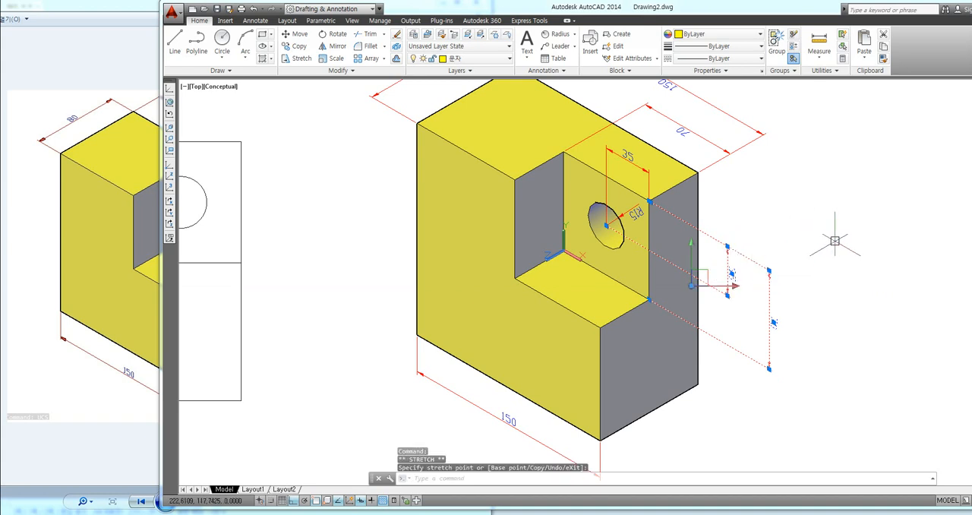
key("Escape")
key("Escape")
Step: Start a plot of the model with the DWG To PDF.pc3 plotter on ISO full bleed A4 (210.00 x 297.00 MM) paper
scroll(828, 243, "down", 3)
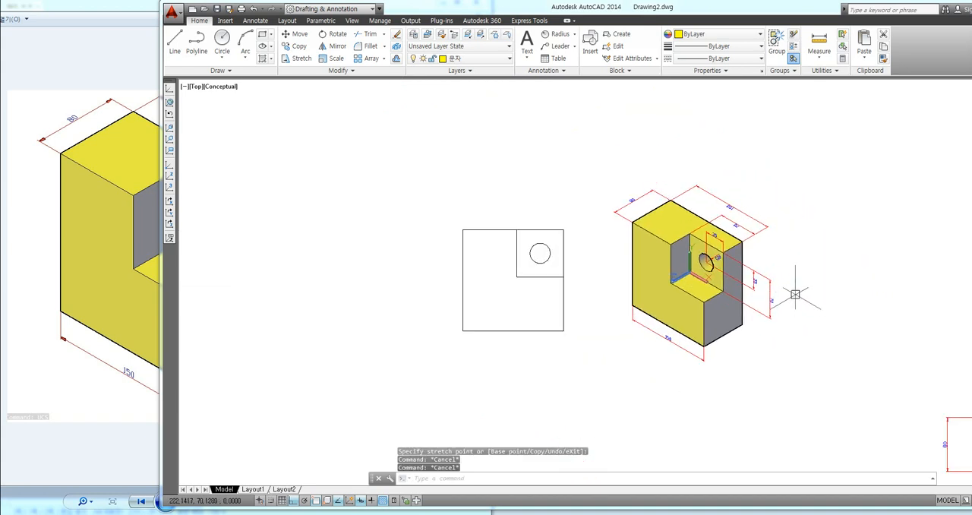
scroll(798, 292, "up", 3)
middle_click_drag(755, 268, 784, 260)
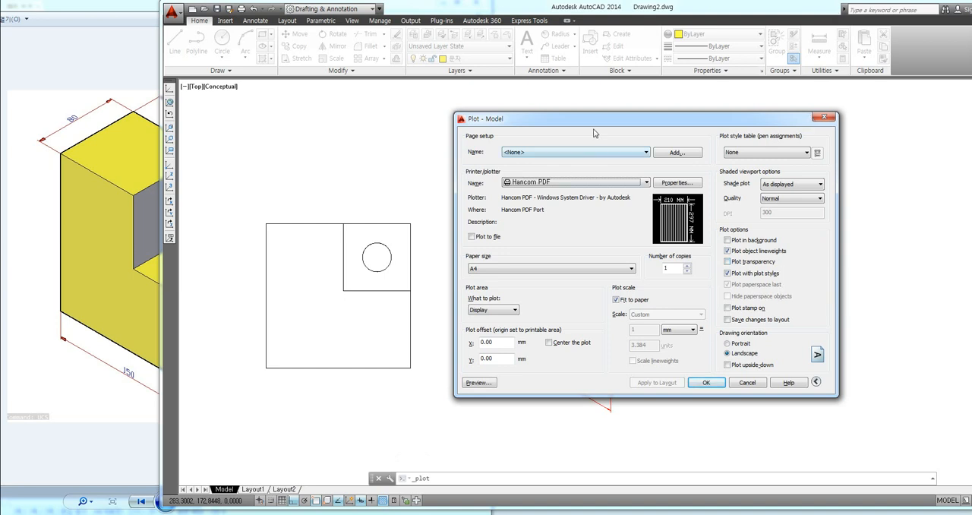
left_click(545, 182)
scroll(532, 221, "down", 2)
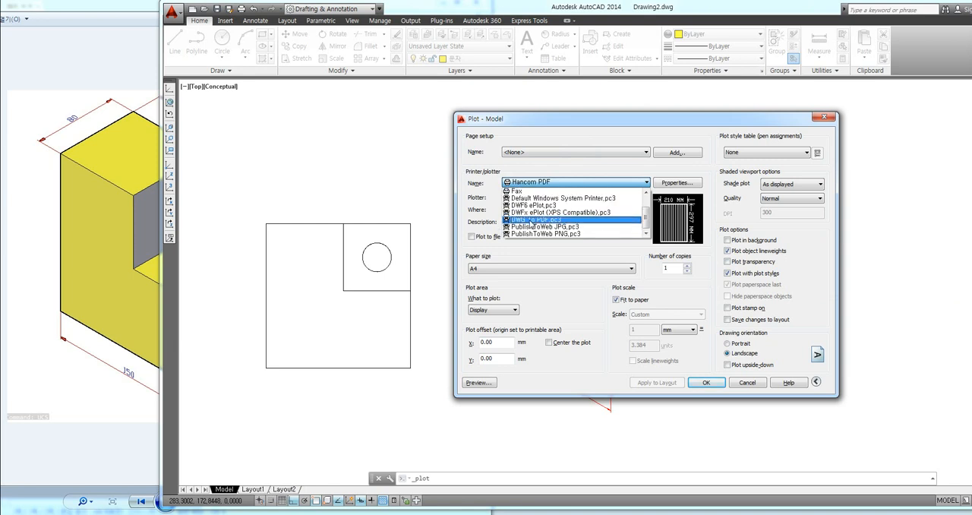
left_click(530, 220)
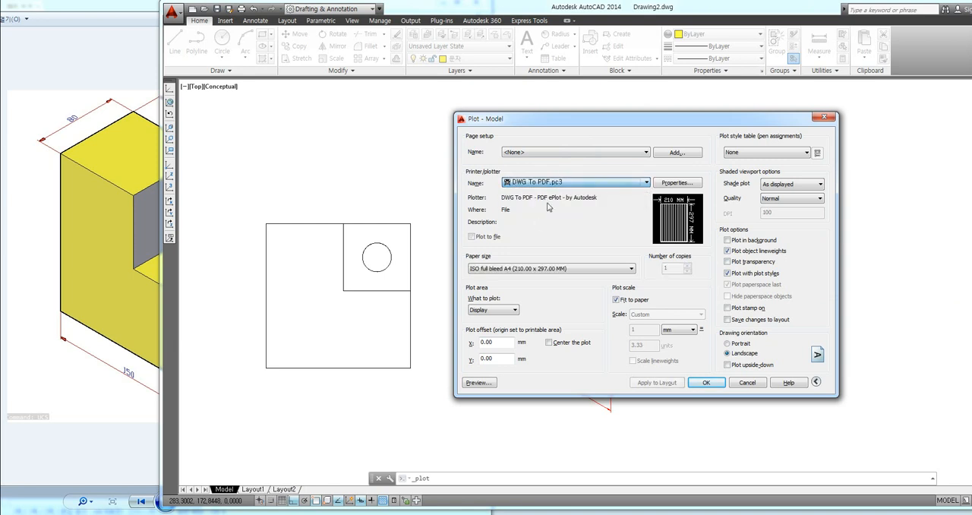
left_click(518, 268)
left_click(519, 277)
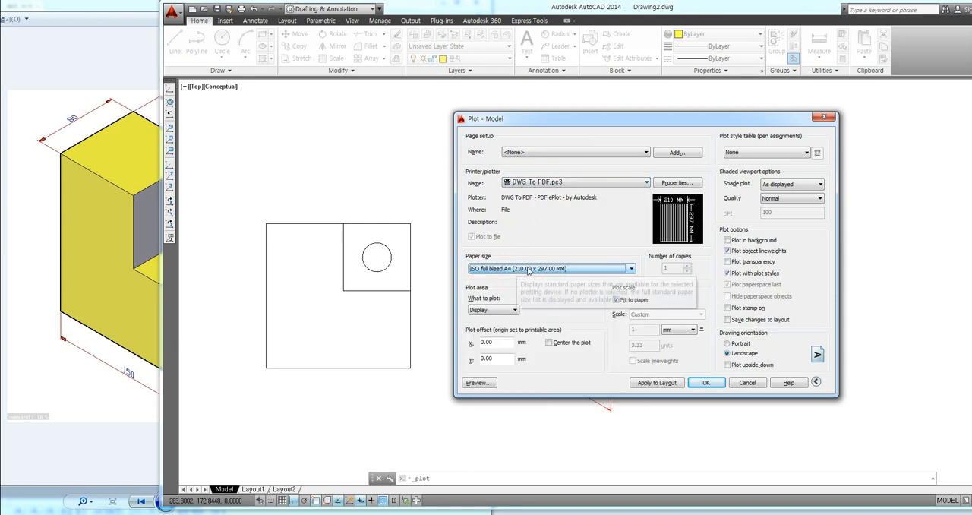
Step: Set the plot area to a window enclosing the flat profile and the dimensioned block, and center the plot
left_click(487, 311)
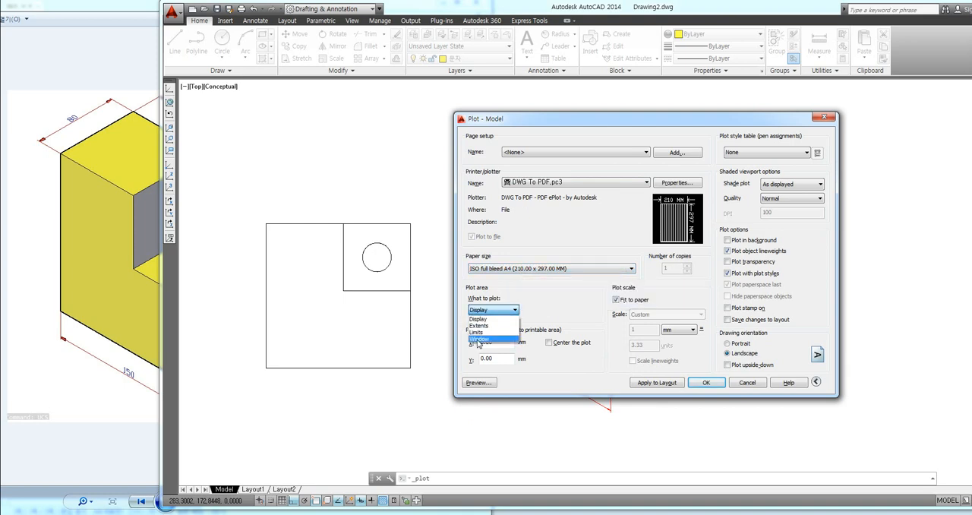
left_click(484, 340)
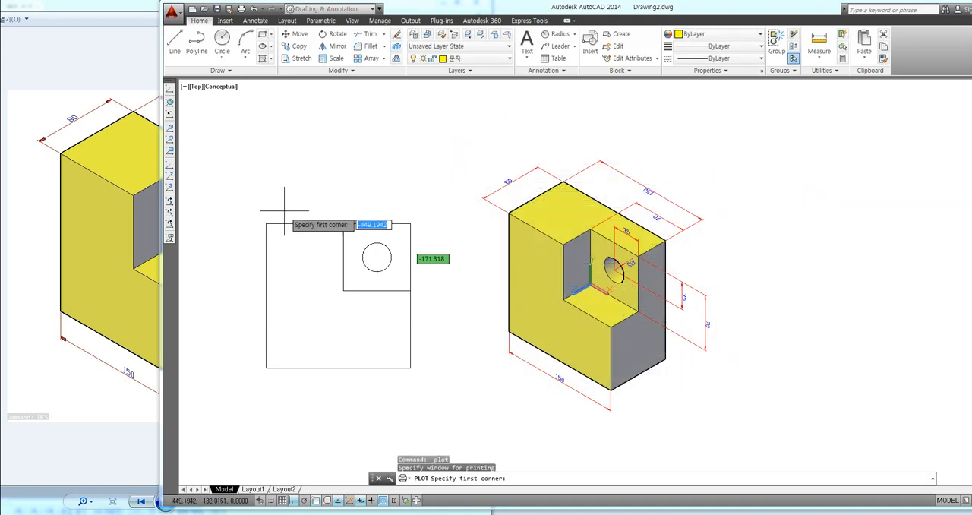
left_click(222, 129)
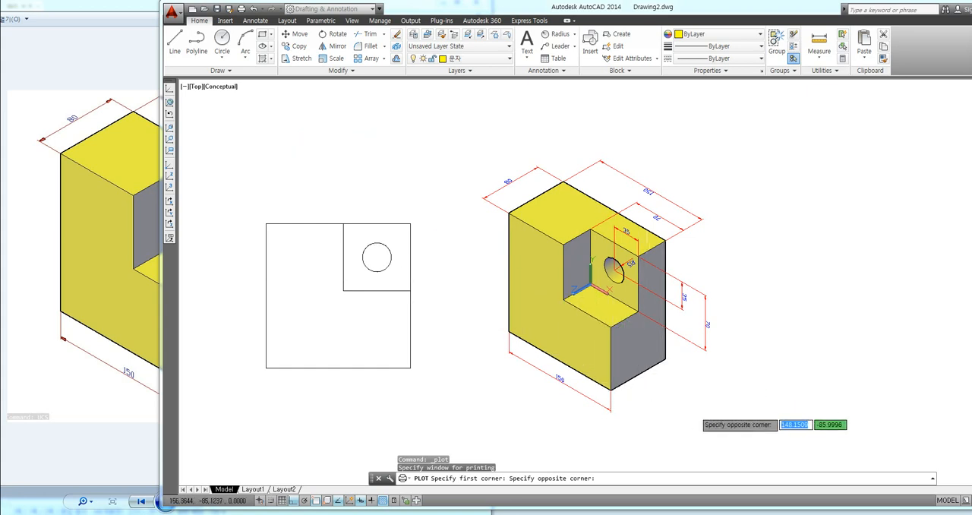
left_click(743, 433)
left_click(581, 343)
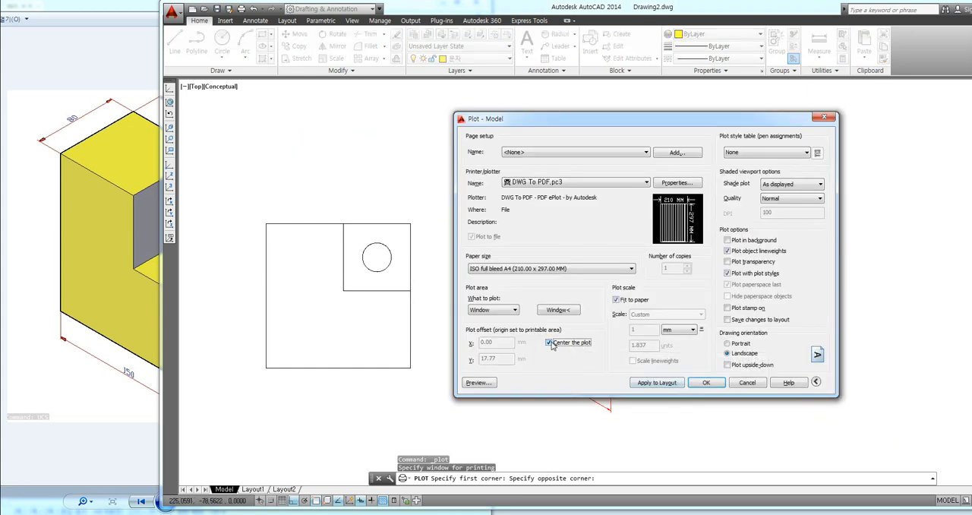
Step: Preview the plotted sheet, then leave the preview and cancel the plot
left_click(492, 382)
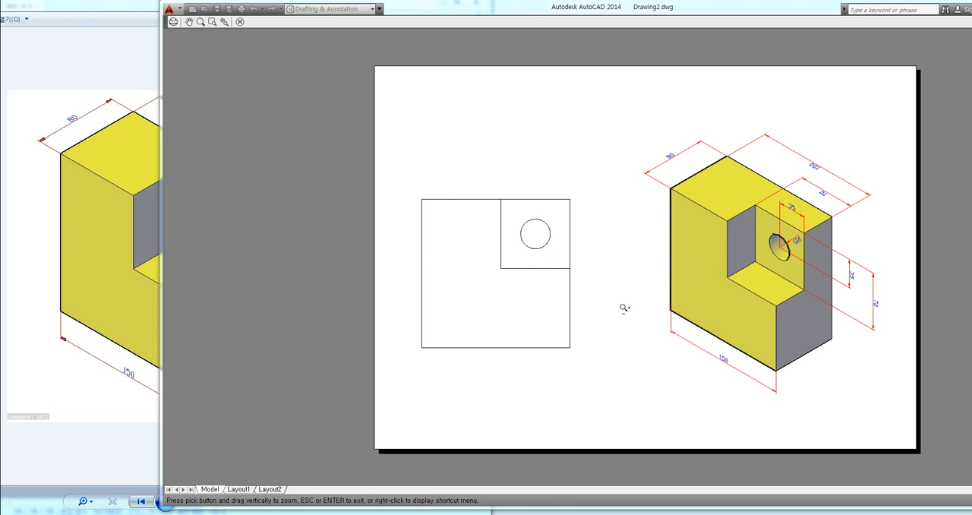
key("Escape")
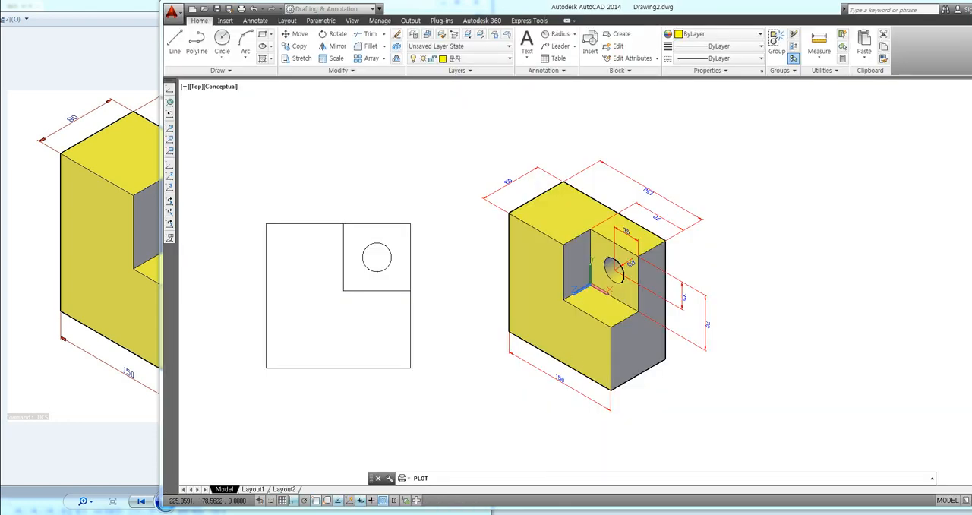
left_click(692, 124)
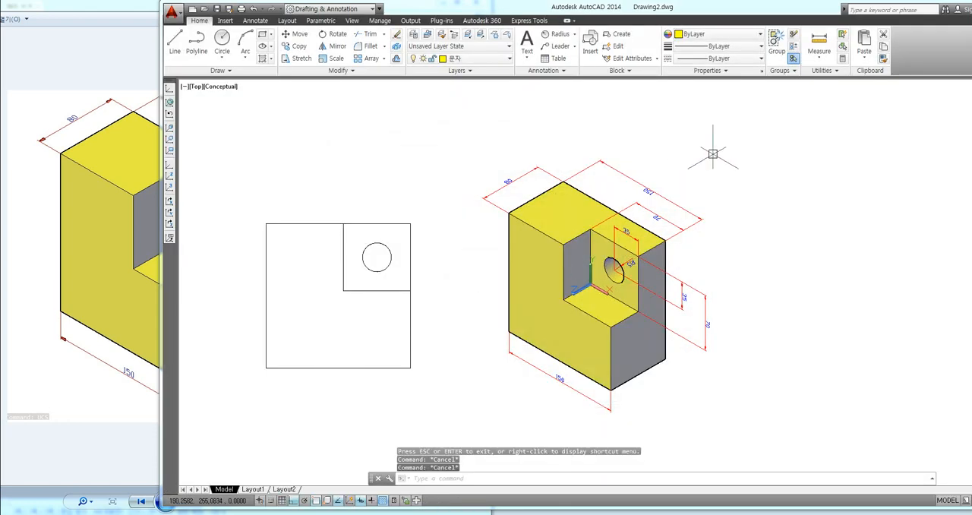
middle_click_drag(751, 195, 752, 191)
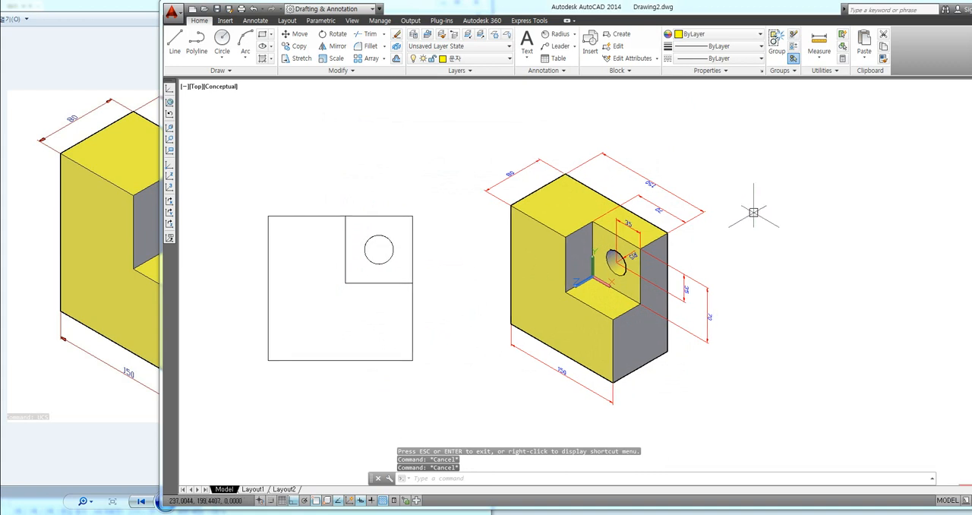
mouse_move(607, 295)
left_mouse_down()
mouse_move(560, 281)
mouse_move(616, 263)
left_mouse_up()
left_click_drag(784, 162, 773, 211)
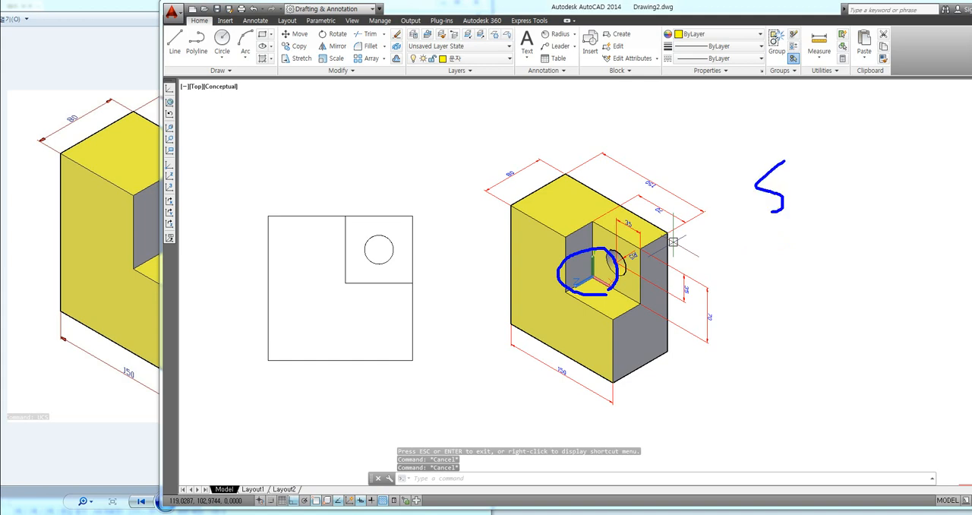
mouse_move(815, 141)
left_mouse_down()
mouse_move(817, 201)
mouse_move(848, 200)
left_mouse_up()
left_click_drag(886, 168, 912, 194)
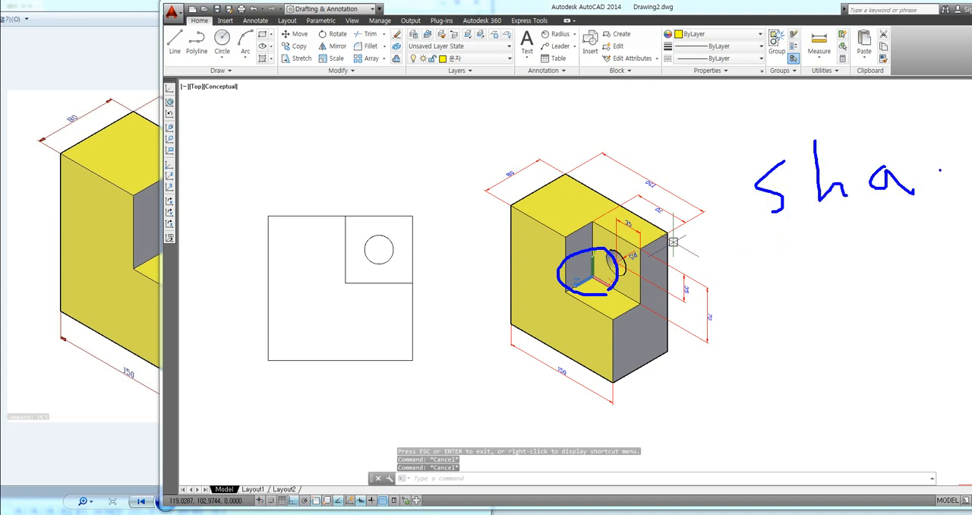
left_click_drag(832, 251, 819, 284)
mouse_move(878, 243)
left_mouse_down()
mouse_move(889, 273)
mouse_move(922, 272)
left_mouse_up()
key("Escape")
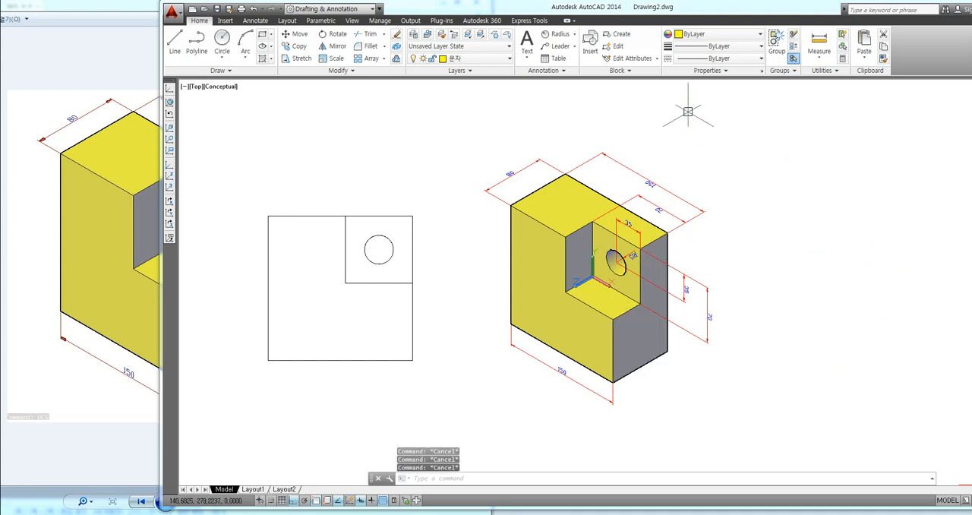
Step: Change the model's shade mode from conceptual shading to 2dwireframe
type("sha")
key("Return")
type("2")
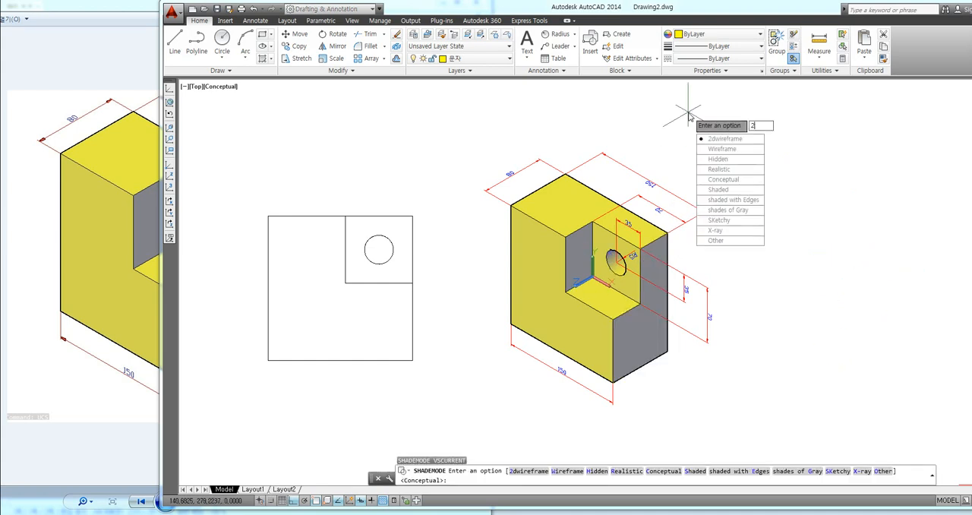
key("Return")
middle_click_drag(760, 177, 744, 187)
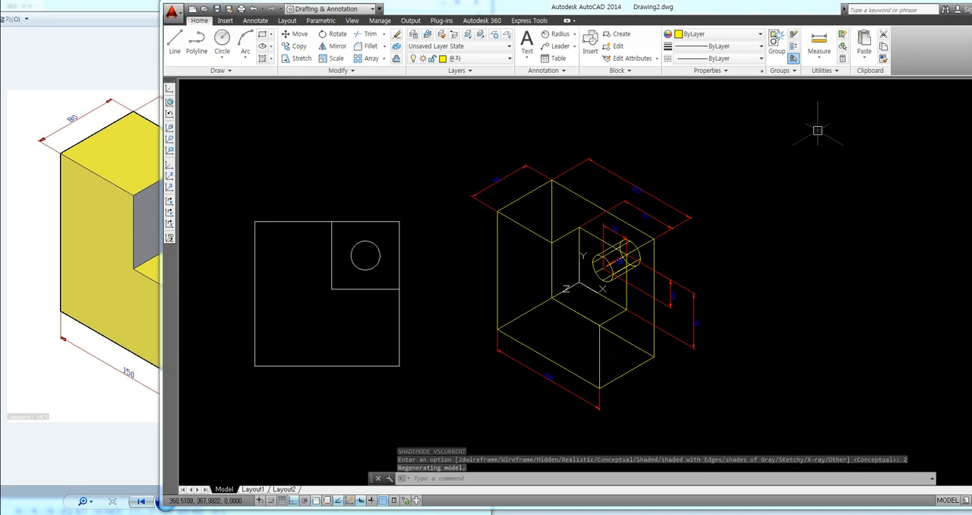
Step: Start a plot of the model with a window plot area enclosing the flat profile and the dimensioned wireframe block
key("ctrl+p")
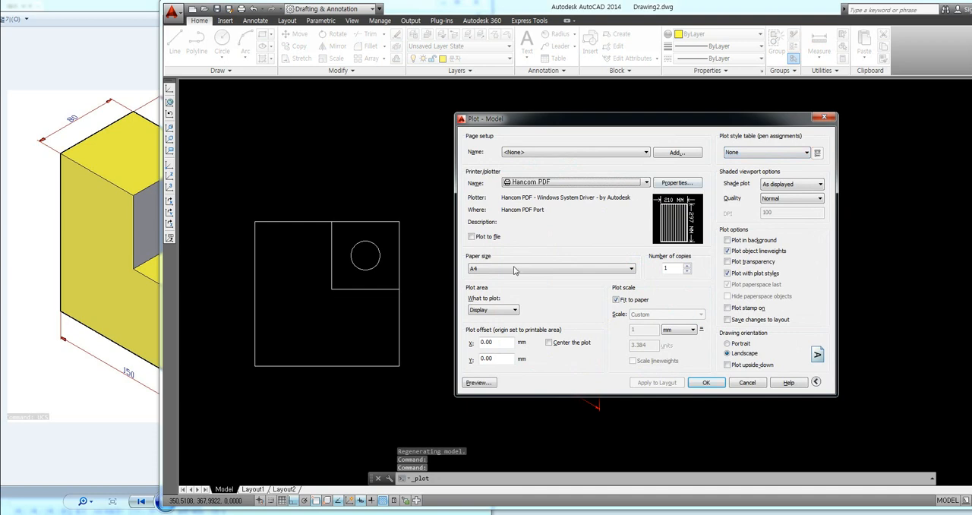
left_click(501, 310)
left_click(486, 340)
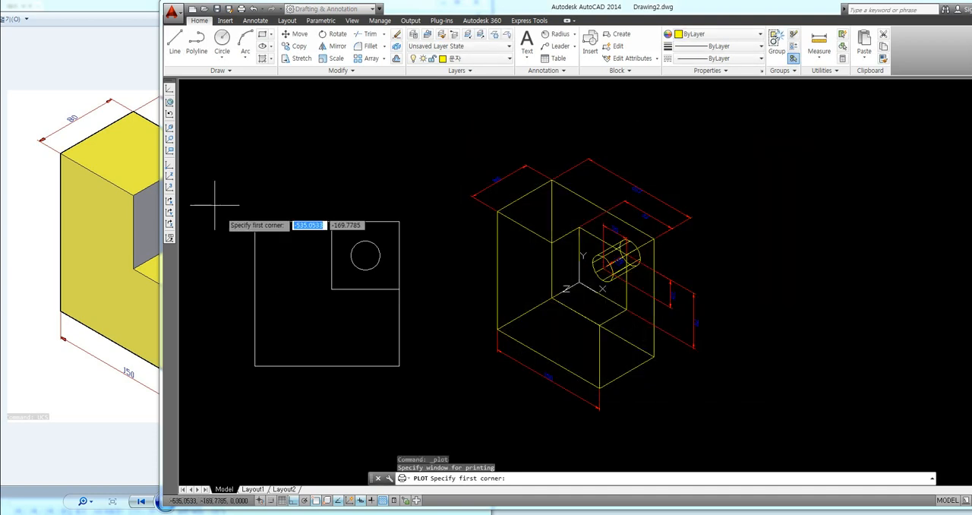
left_click(220, 128)
left_click(743, 440)
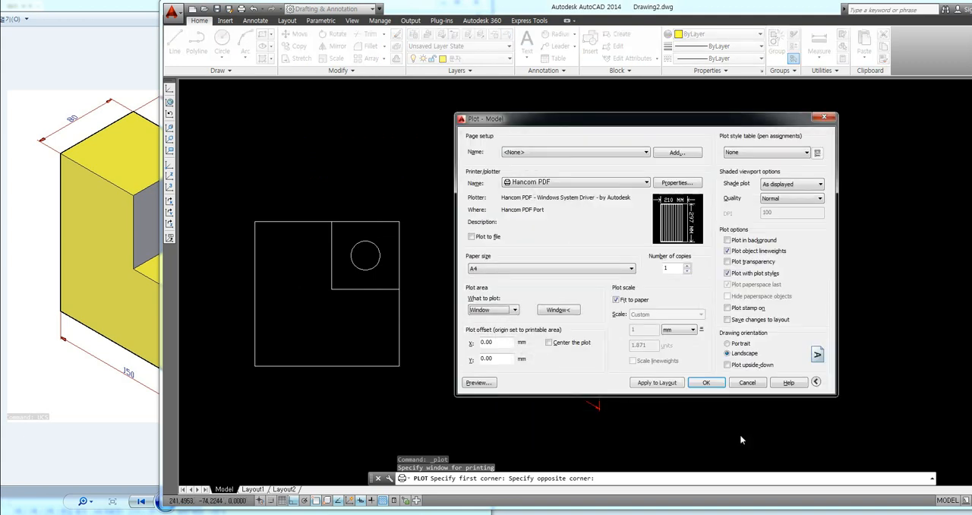
Step: Assign the monochrome.ctb plot style table and center the plot on the sheet
left_click(757, 156)
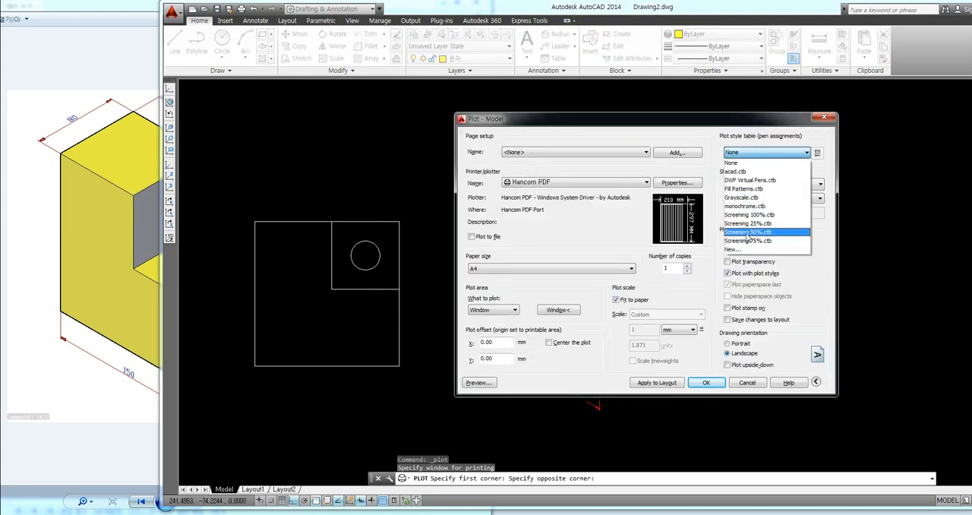
left_click(767, 214)
left_click(652, 283)
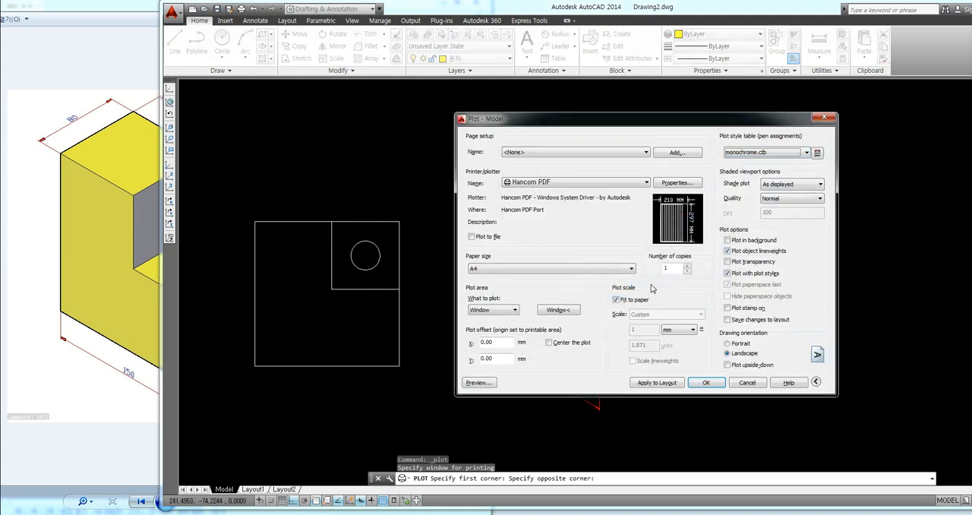
left_click(568, 348)
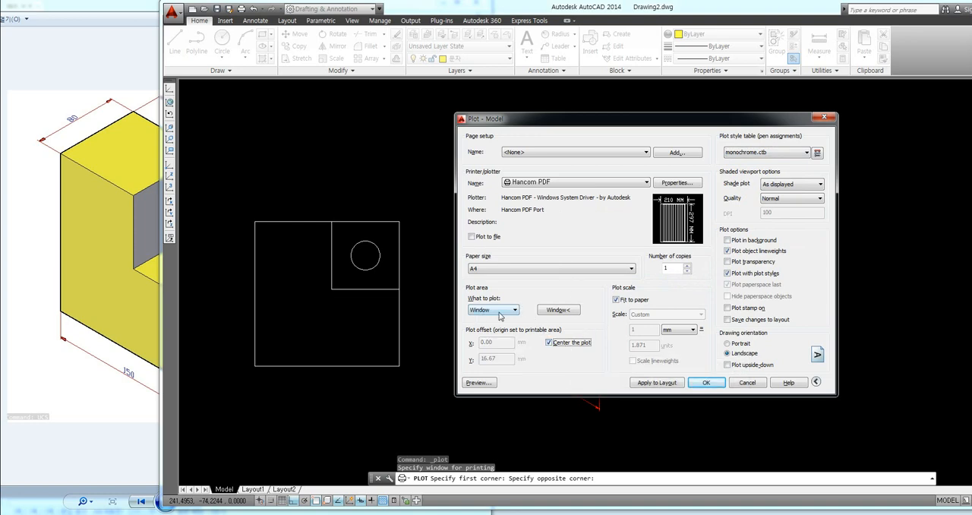
Step: Preview the monochrome sheet and compare it with the reference picture, then leave the preview and cancel the plot
left_click(479, 383)
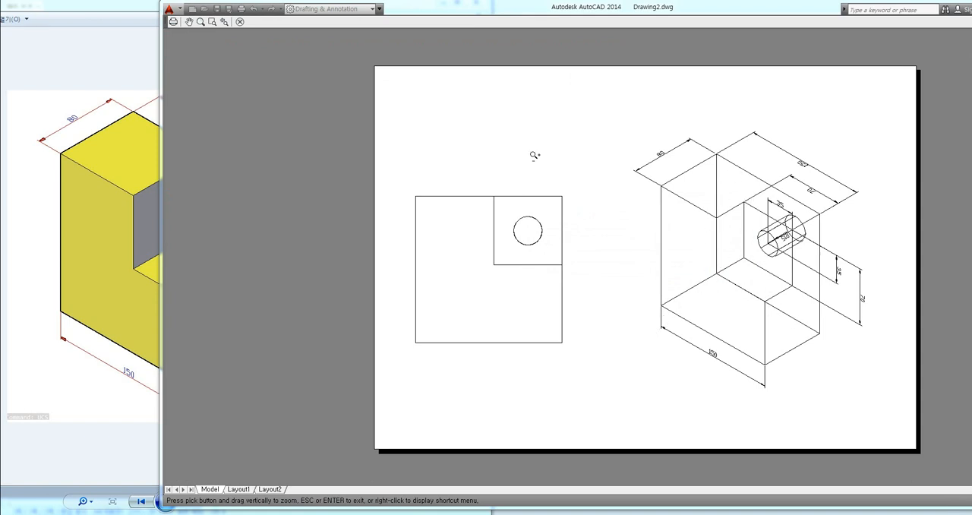
left_click(117, 435)
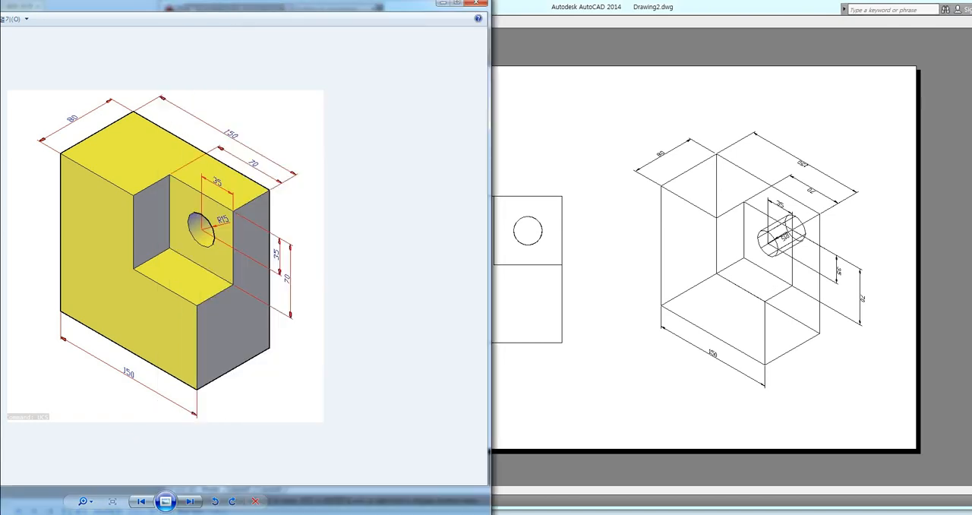
mouse_move(164, 501)
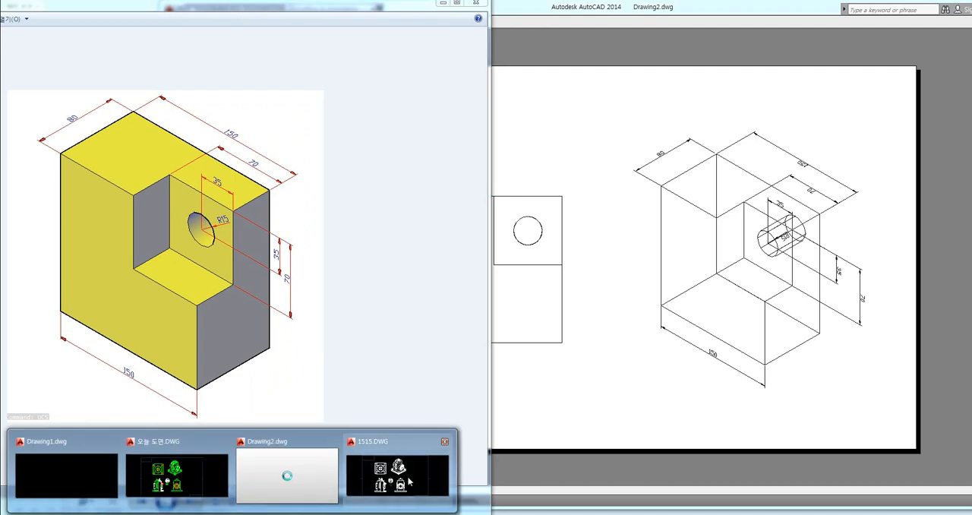
left_click(640, 380)
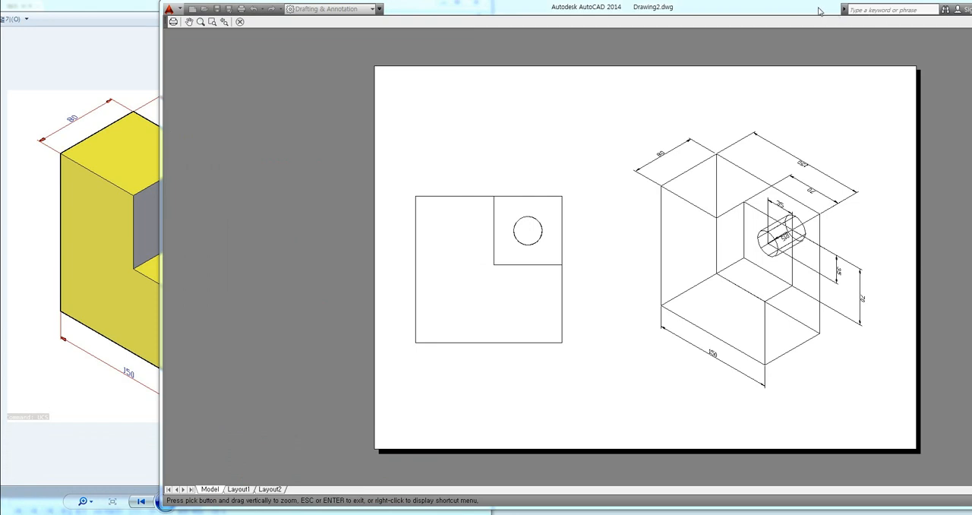
mouse_move(819, 11)
left_mouse_down()
mouse_move(655, 10)
mouse_move(672, 13)
left_mouse_up()
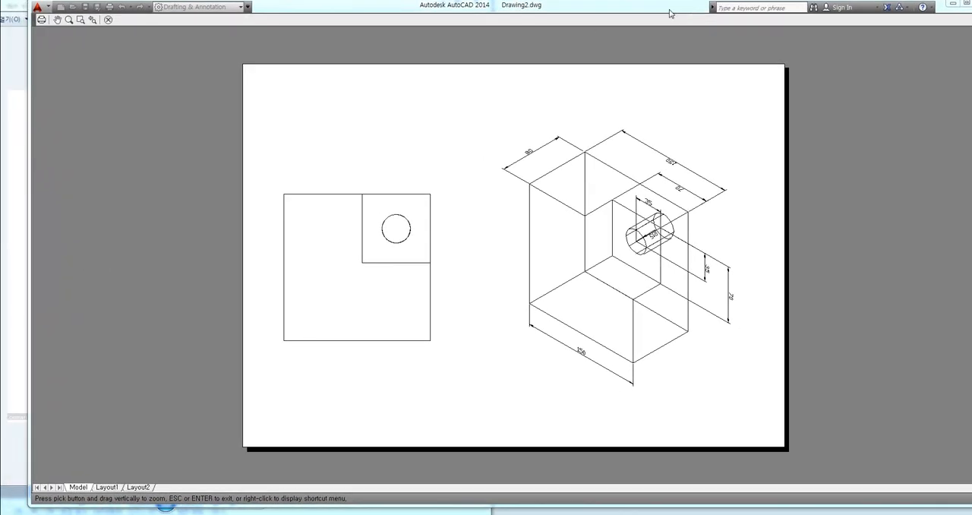
key("Escape")
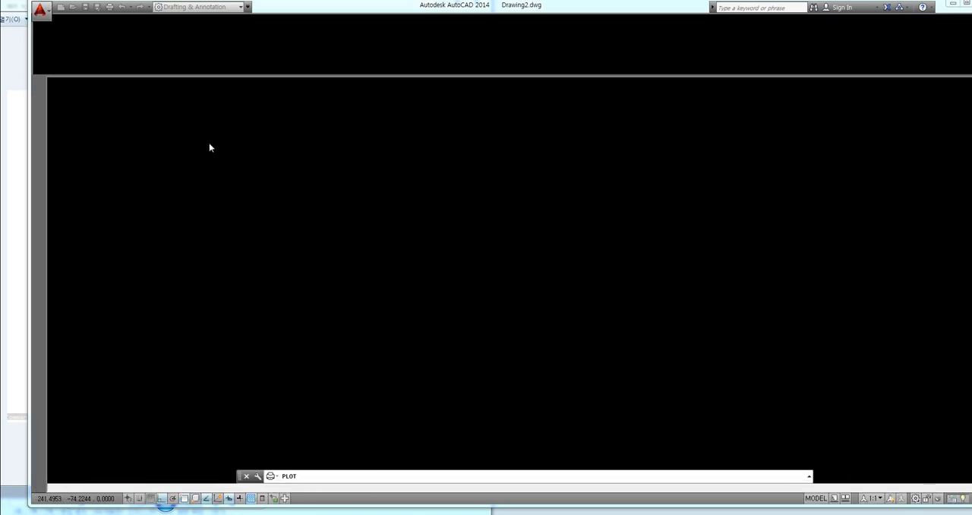
left_click(693, 123)
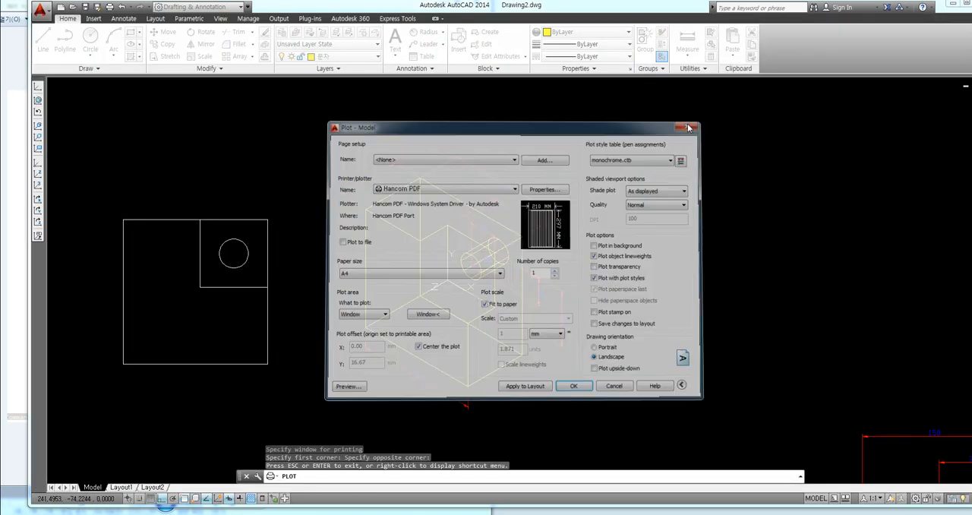
middle_click_drag(654, 167, 719, 171)
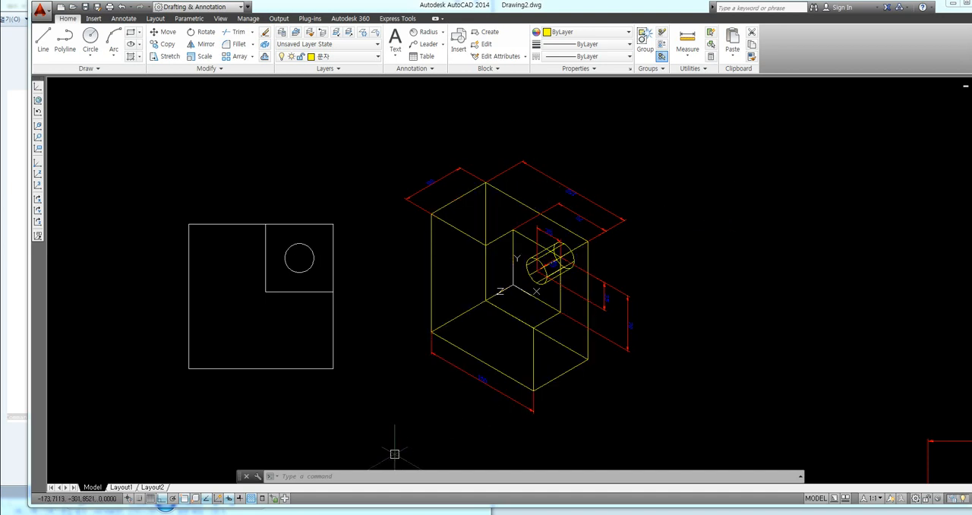
Step: Switch to the Notepad list of Express commands and read the description of the FLATTEN entry
key("alt+Tab")
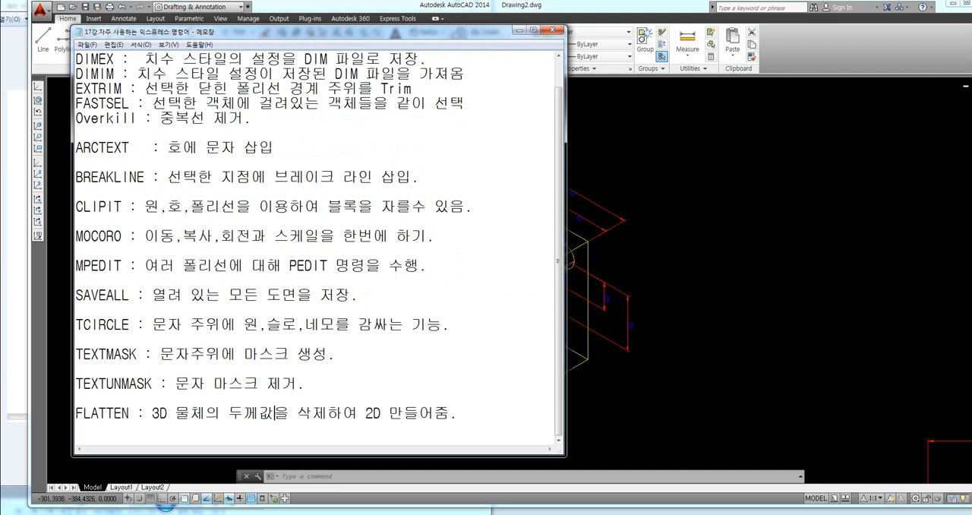
left_click_drag(76, 414, 122, 413)
left_click(153, 414)
left_click_drag(152, 413, 436, 413)
left_click(458, 414)
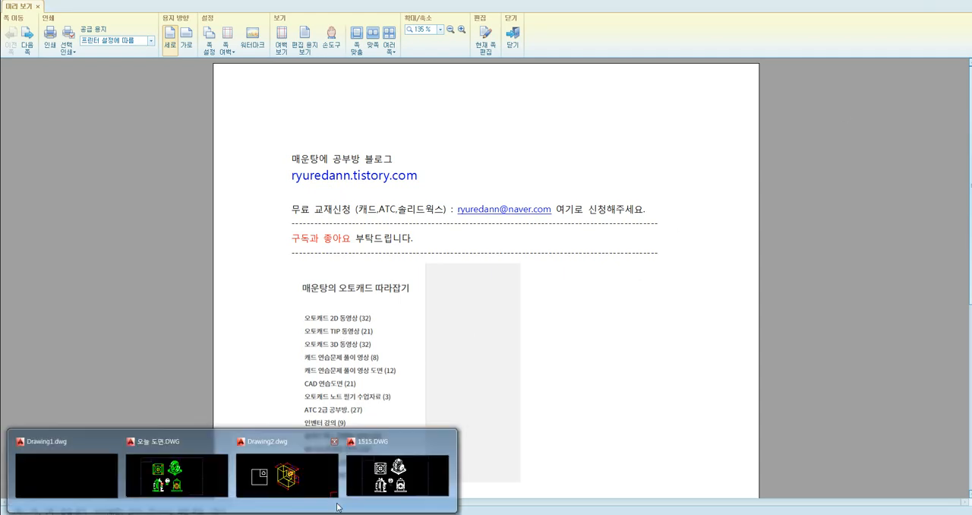
Step: Switch back to Drawing2.dwg in AutoCAD and flatten the block solid to 2D with FLATTEN, removing its hidden lines
left_click(285, 465)
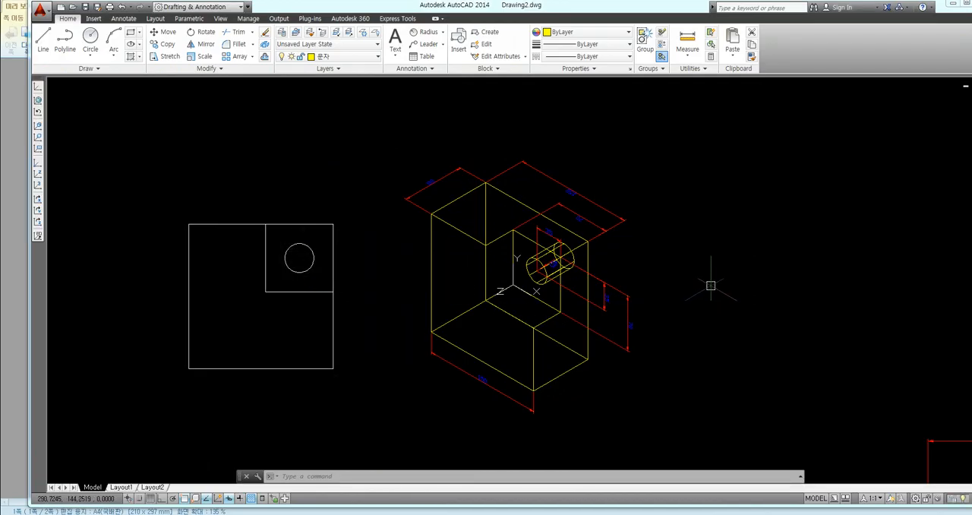
type("flatte")
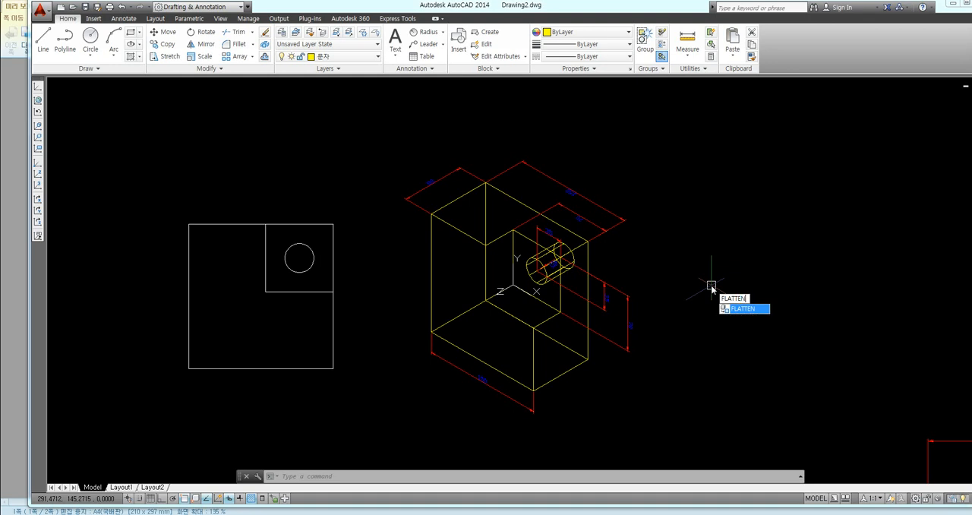
key("Return")
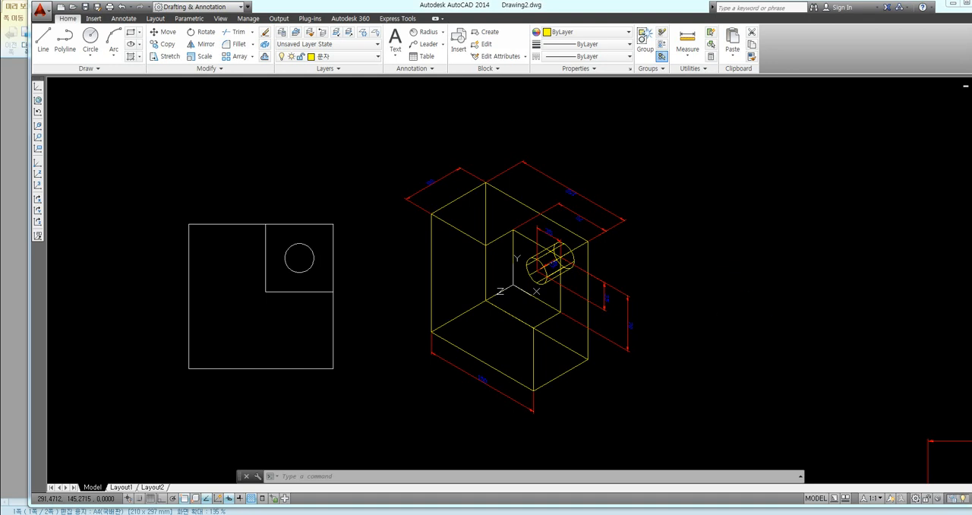
left_click(554, 379)
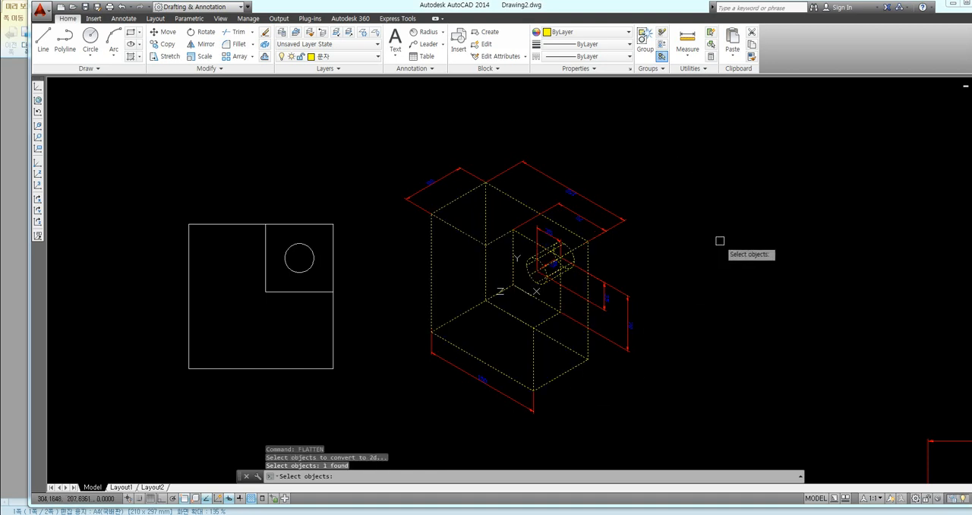
key("Return")
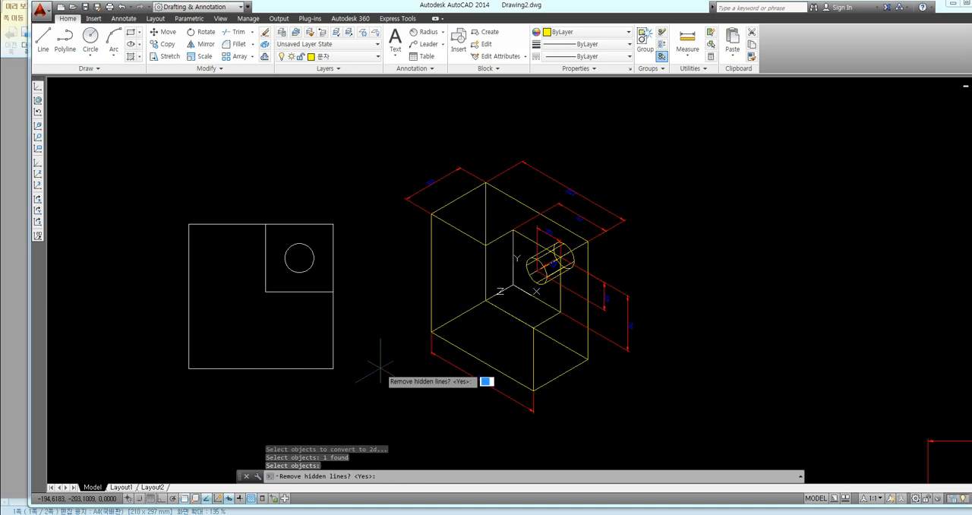
type("y")
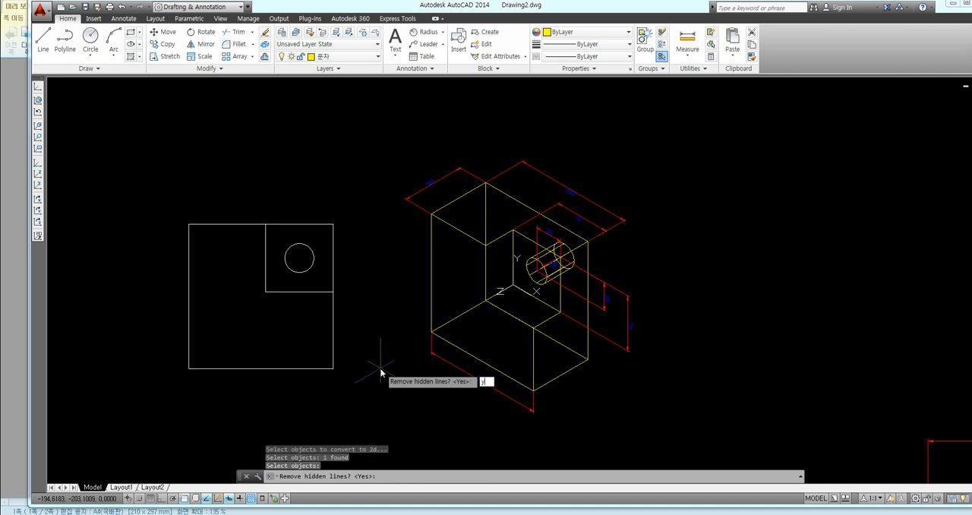
key("Return")
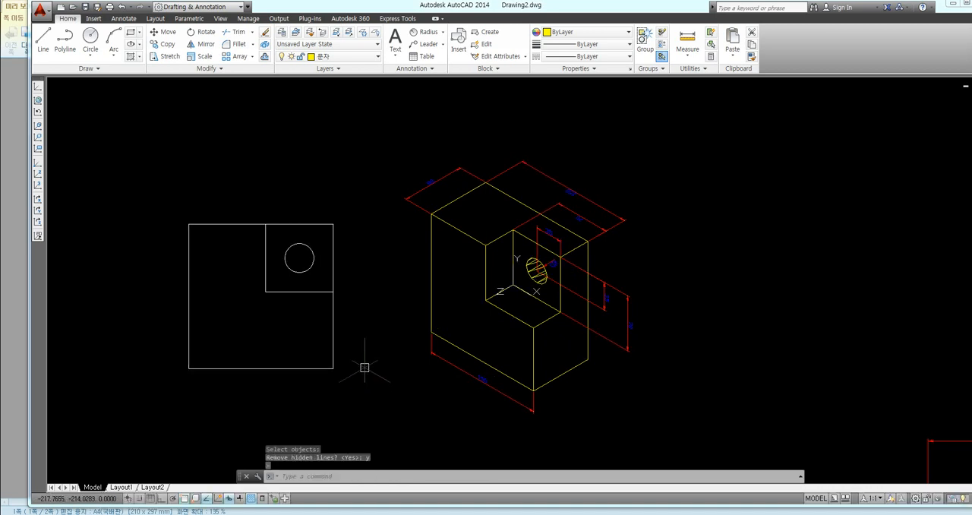
Step: Start a new plot of the model using the DWG To PDF.pc3 plotter
middle_click_drag(398, 374, 408, 373)
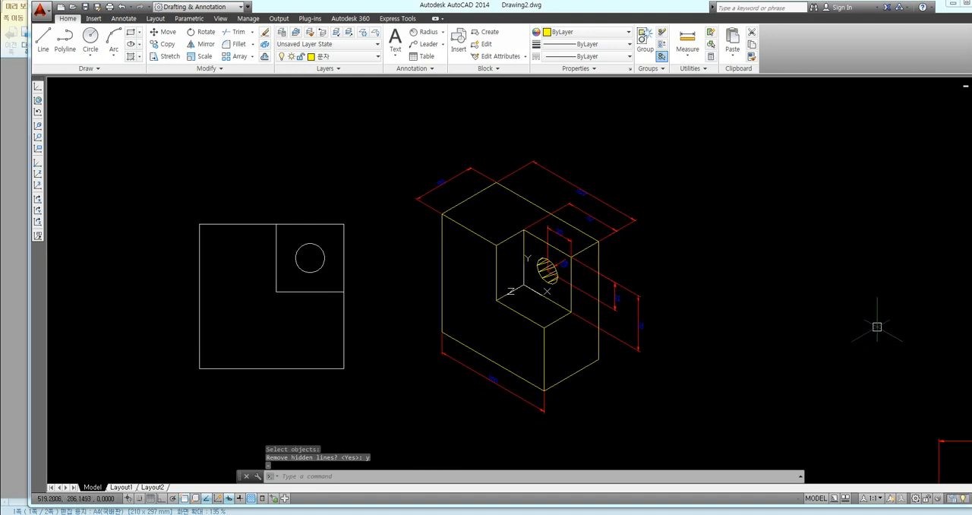
key("ctrl+p")
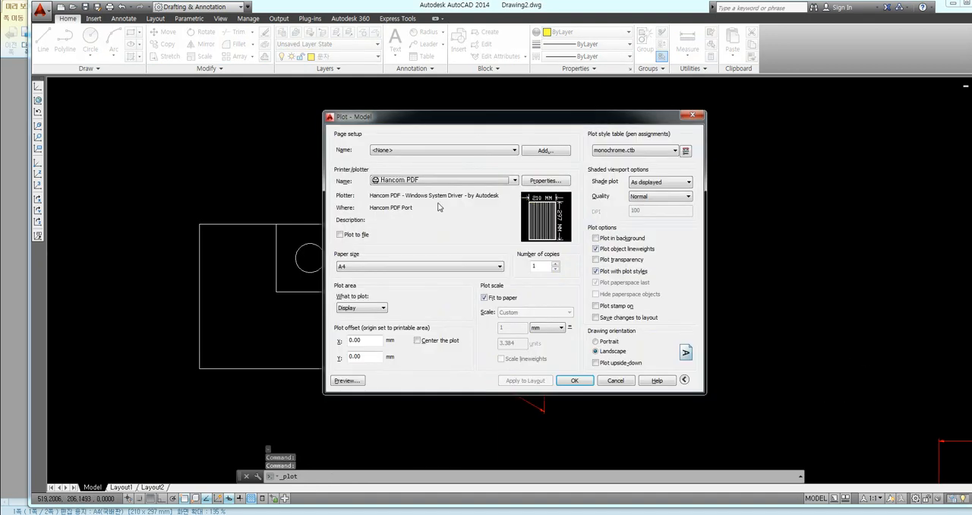
left_click(422, 181)
left_click(403, 245)
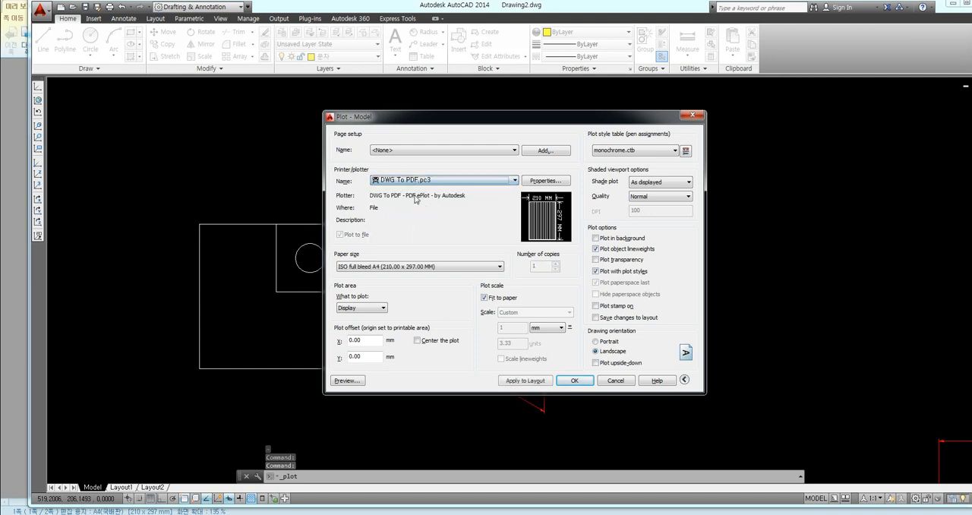
Step: Plot a window around the flat profile and the flattened block, center it on the sheet and preview the result
left_click(362, 308)
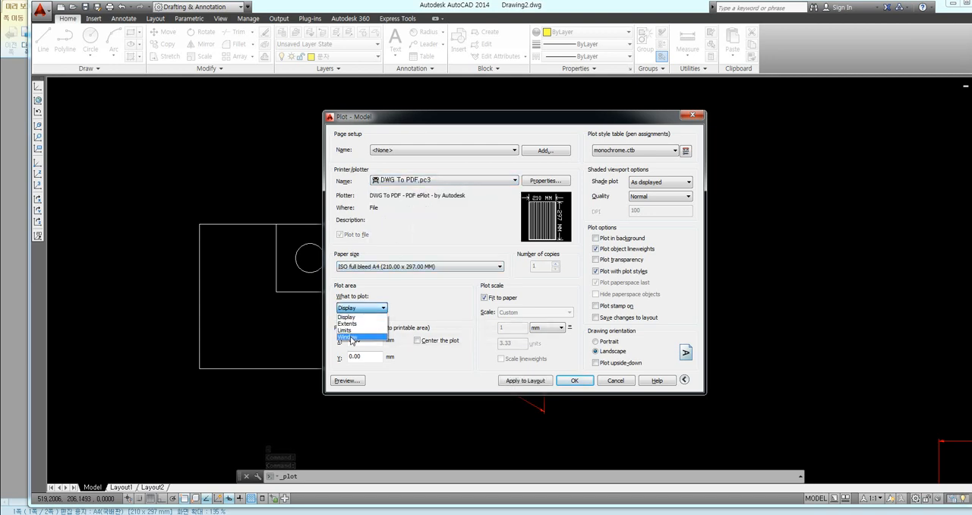
left_click(351, 340)
left_click(171, 139)
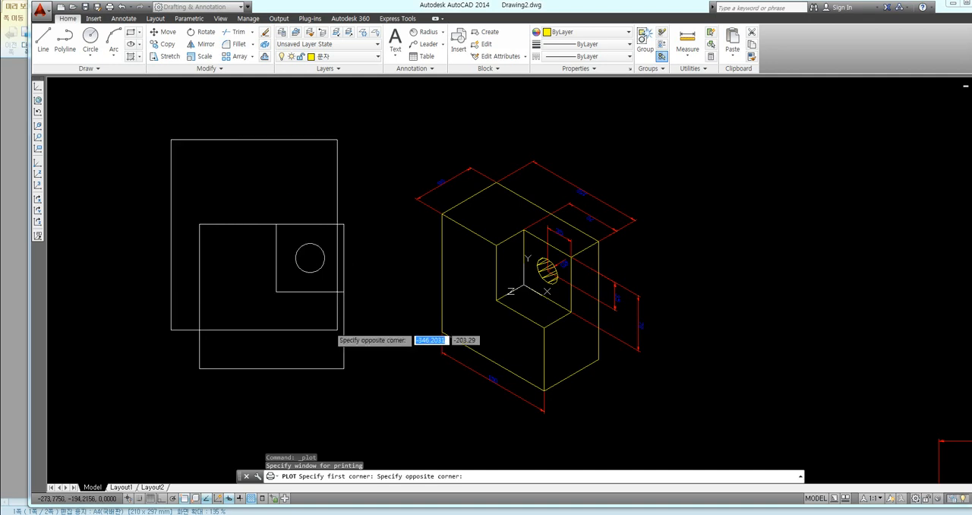
left_click(661, 434)
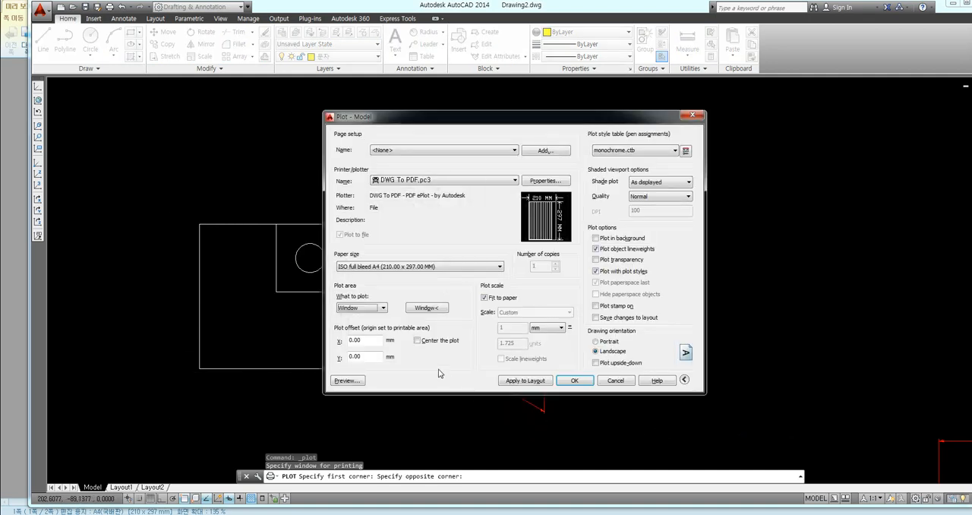
left_click(433, 345)
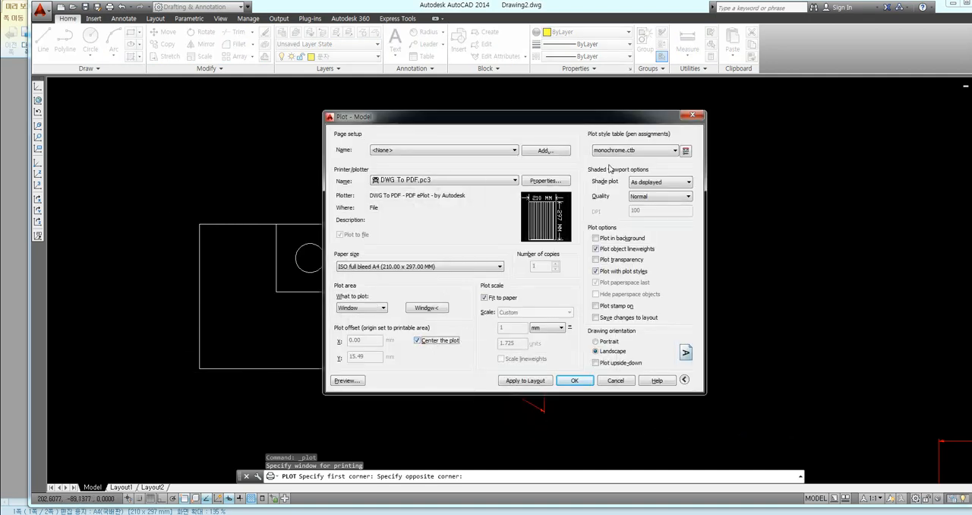
left_click(349, 381)
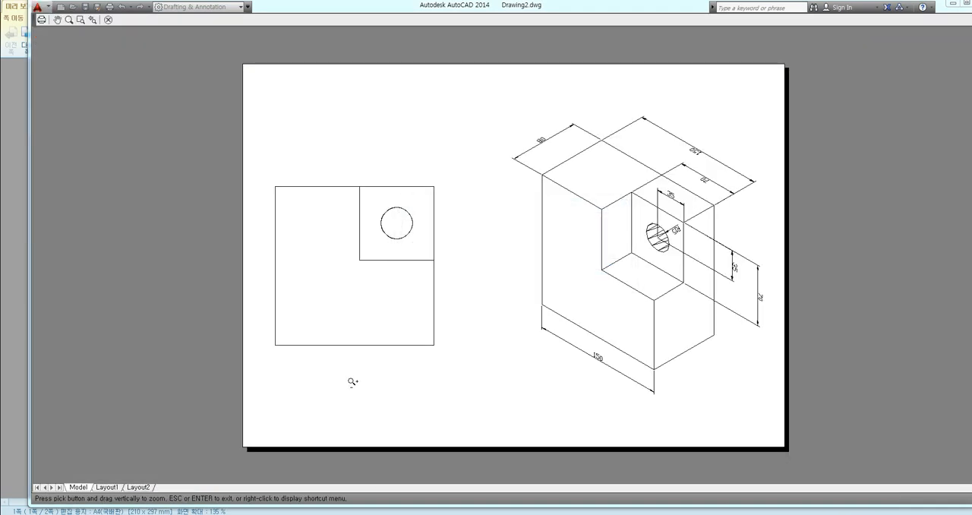